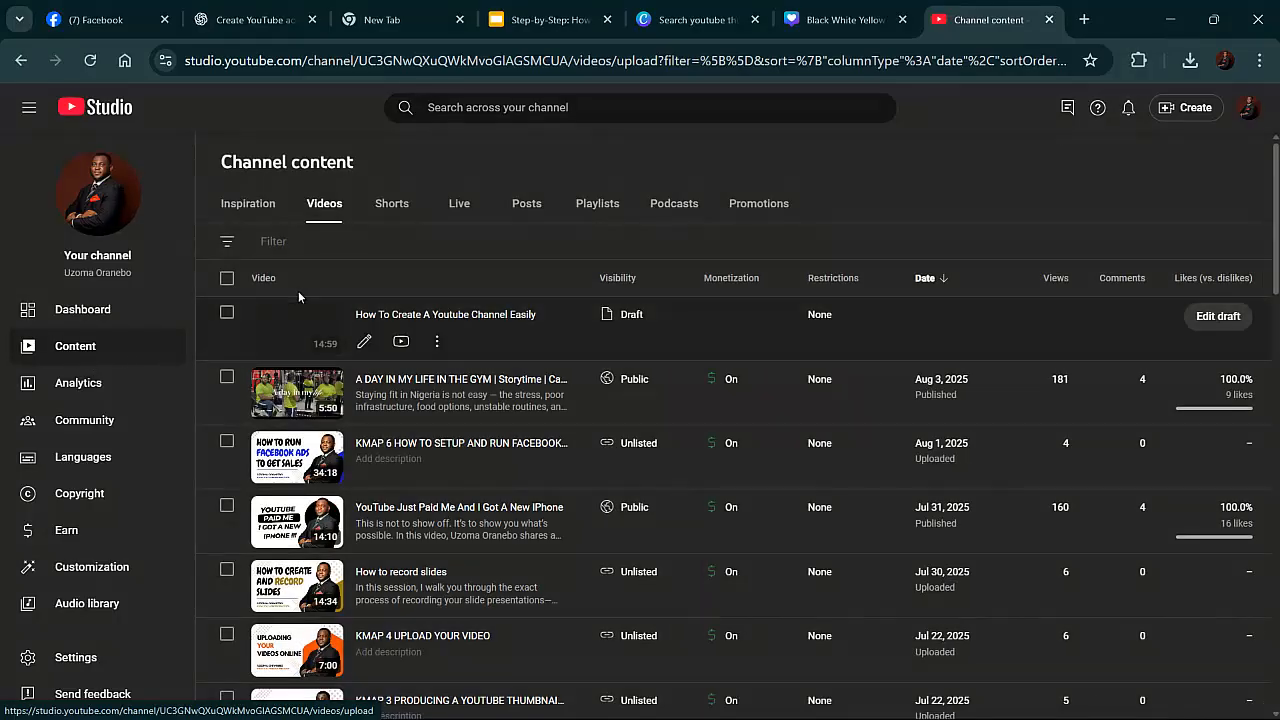
{"action": "left_click", "coordinate": [1188, 112]}
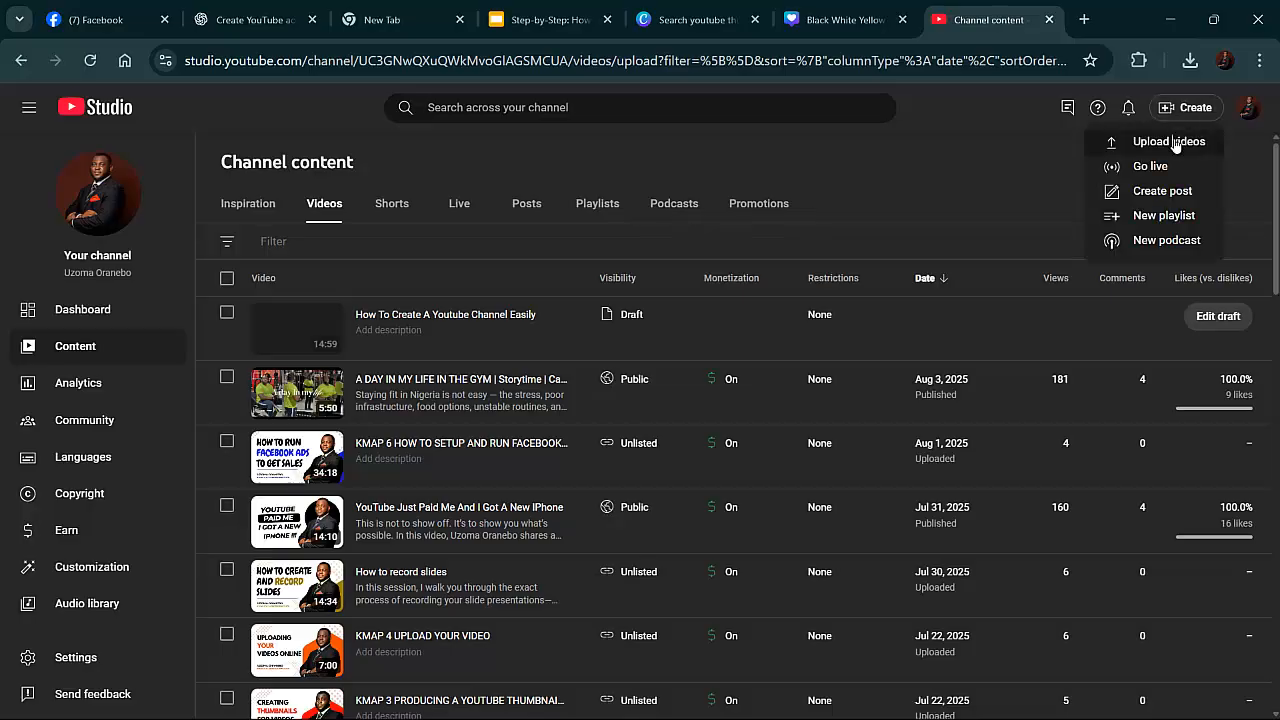
{"action": "left_click", "coordinate": [1170, 142]}
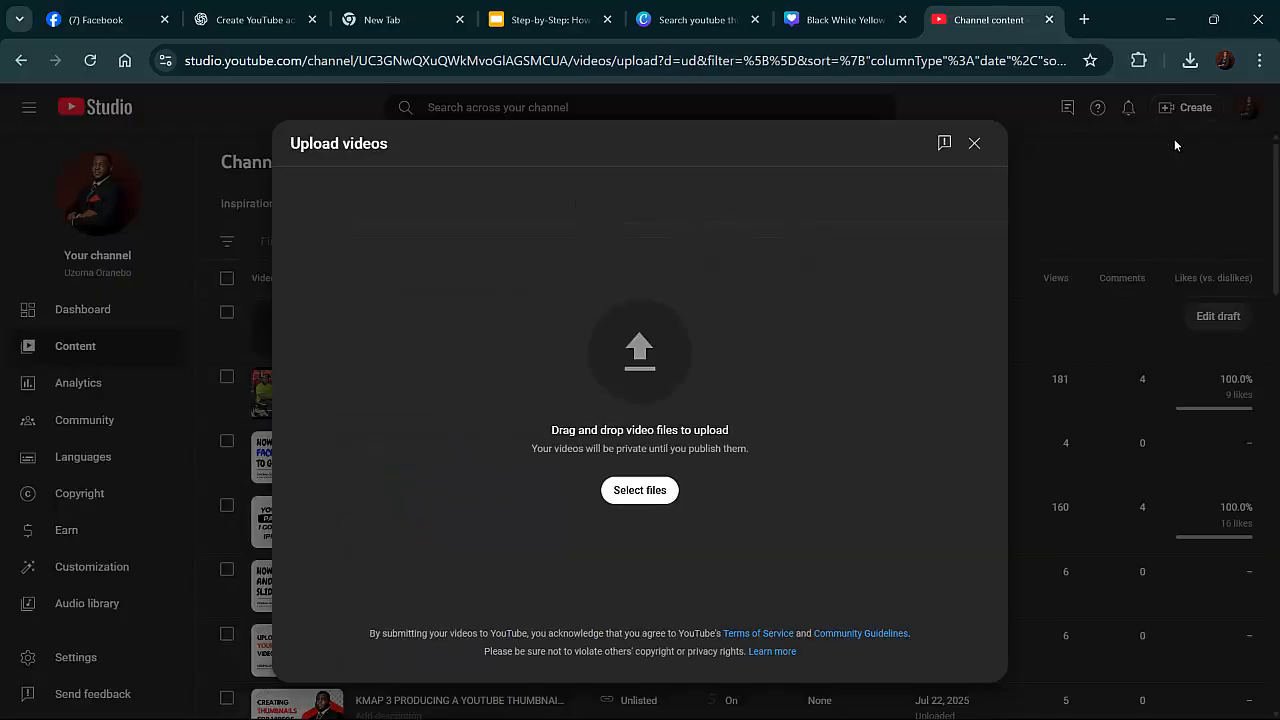
{"action": "left_click", "coordinate": [637, 494]}
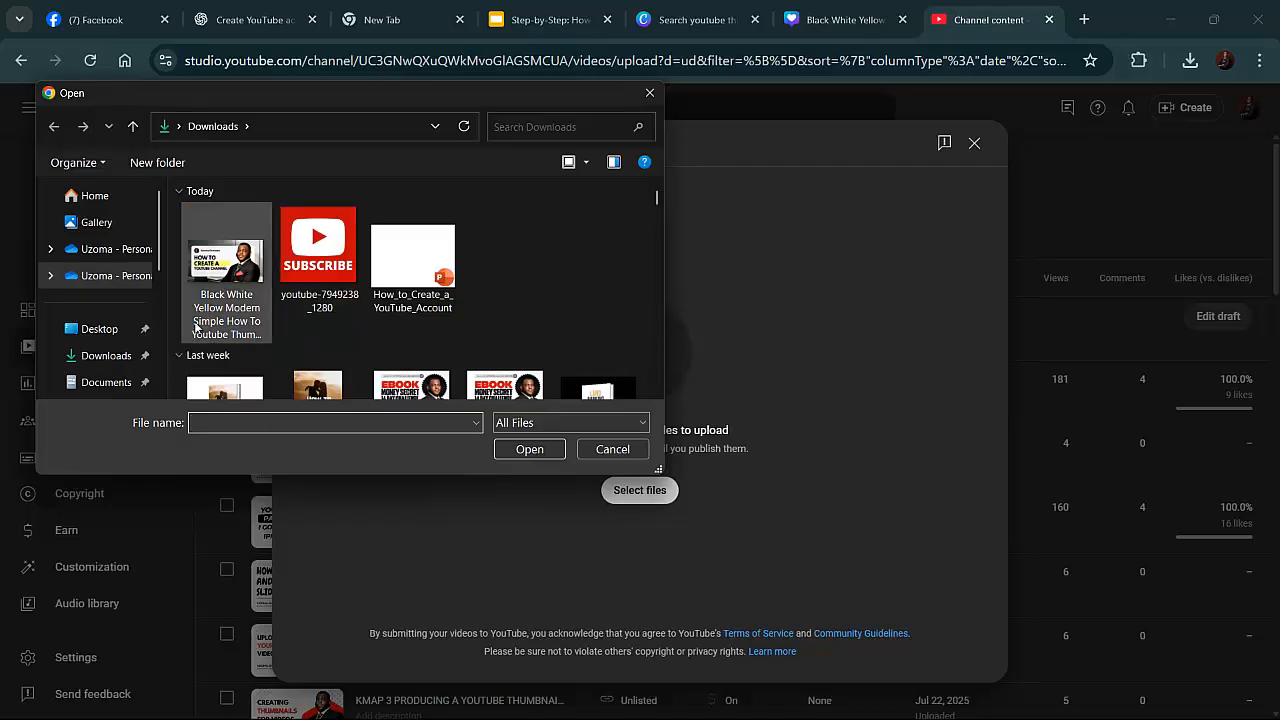
{"action": "left_click", "coordinate": [118, 381]}
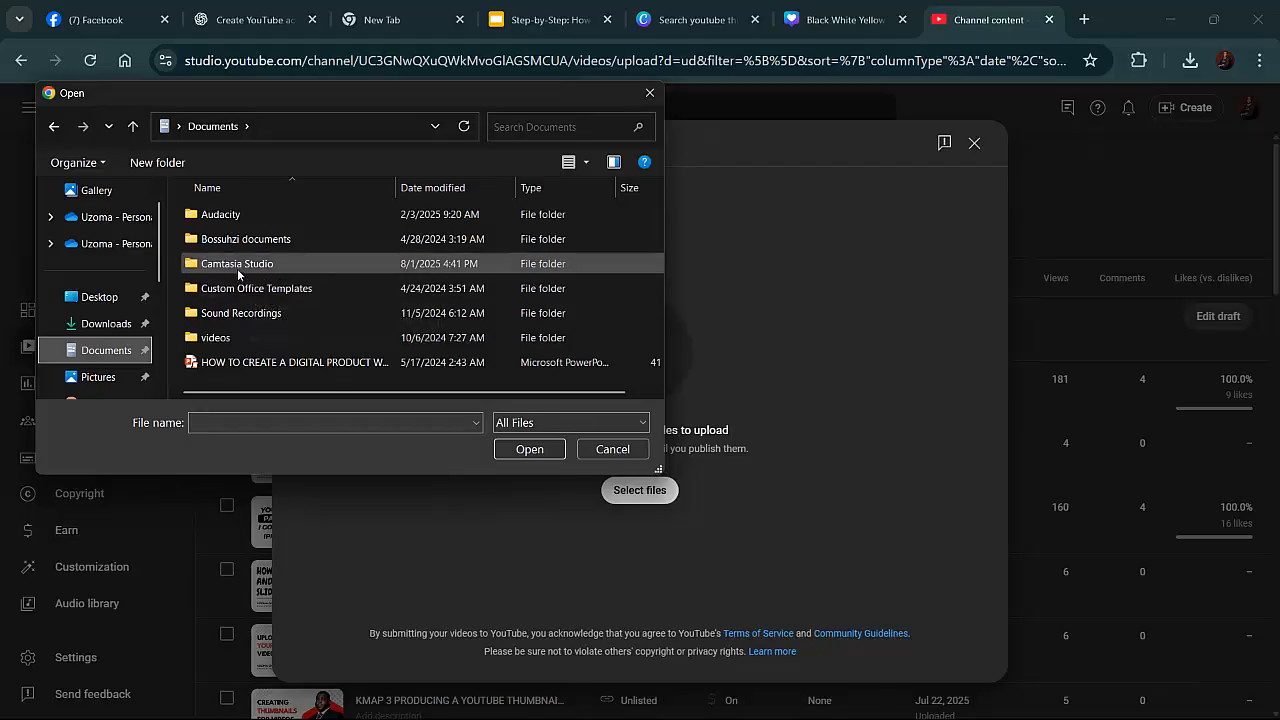
{"action": "left_click", "coordinate": [239, 272]}
{"action": "left_click", "coordinate": [241, 270]}
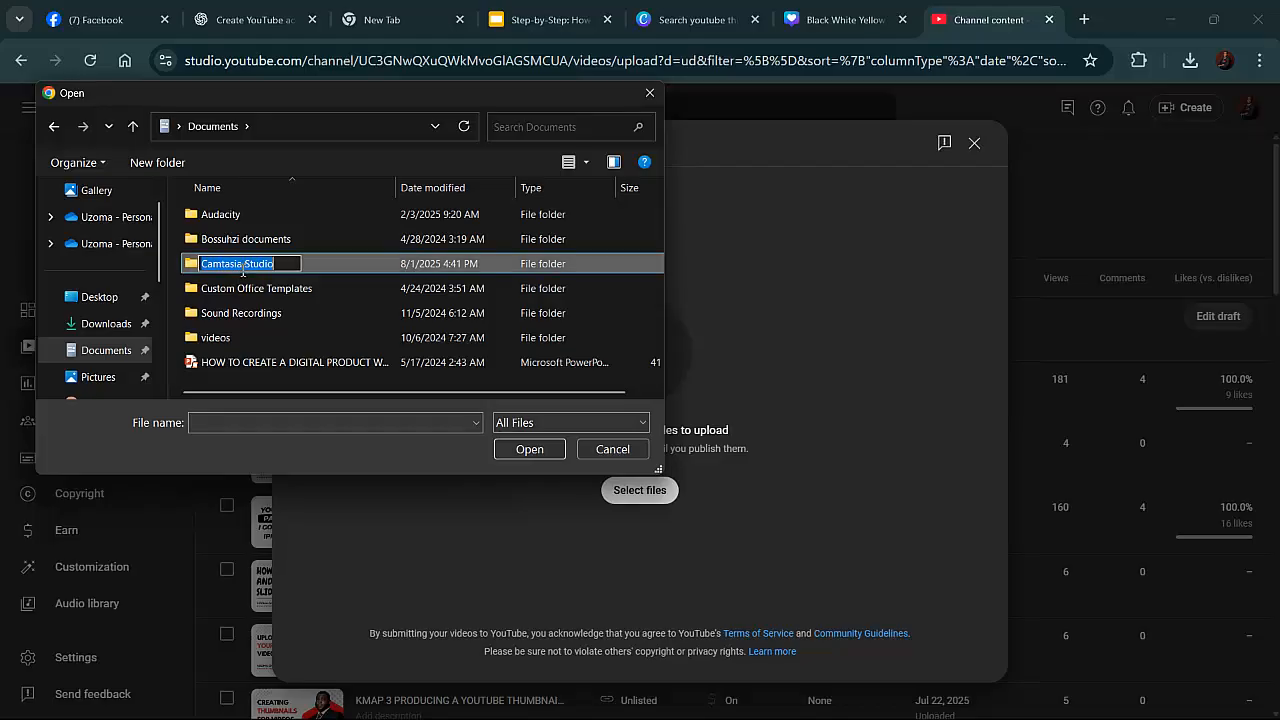
{"action": "double_click", "coordinate": [358, 266]}
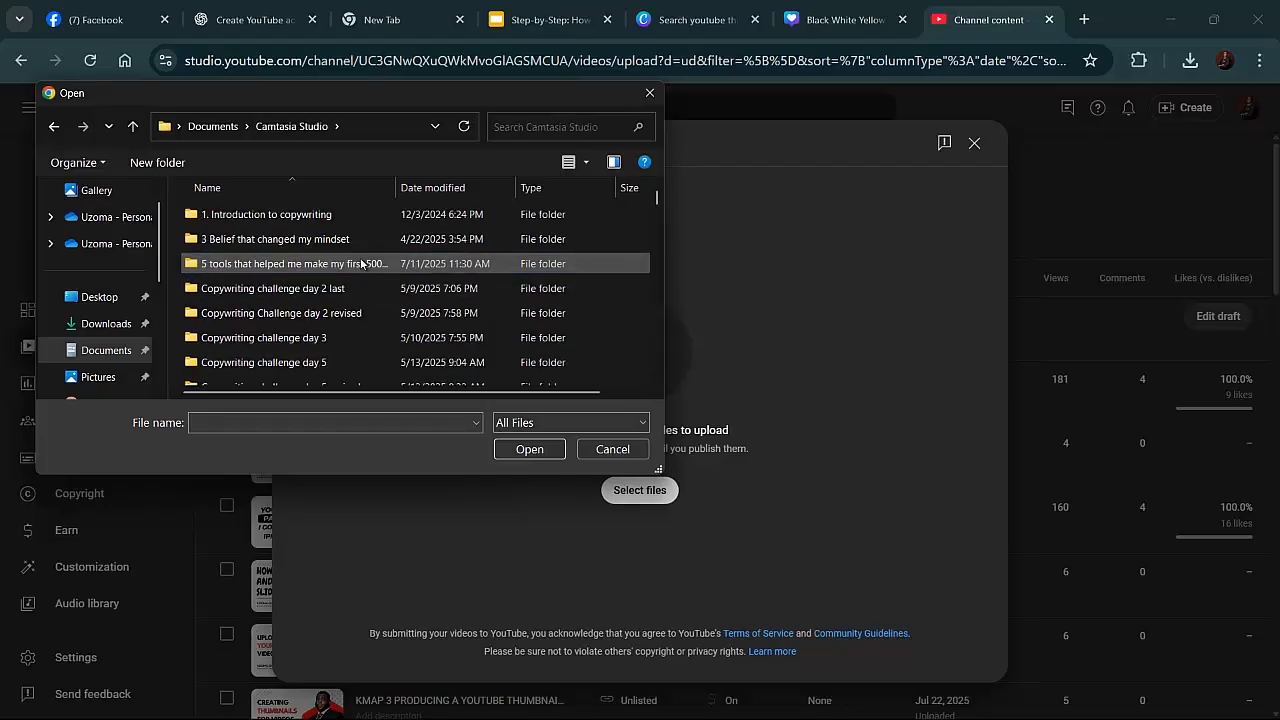
{"action": "scroll", "coordinate": [357, 266], "scroll_direction": "down", "scroll_amount": 10}
{"action": "scroll", "coordinate": [347, 282], "scroll_direction": "down", "scroll_amount": 7}
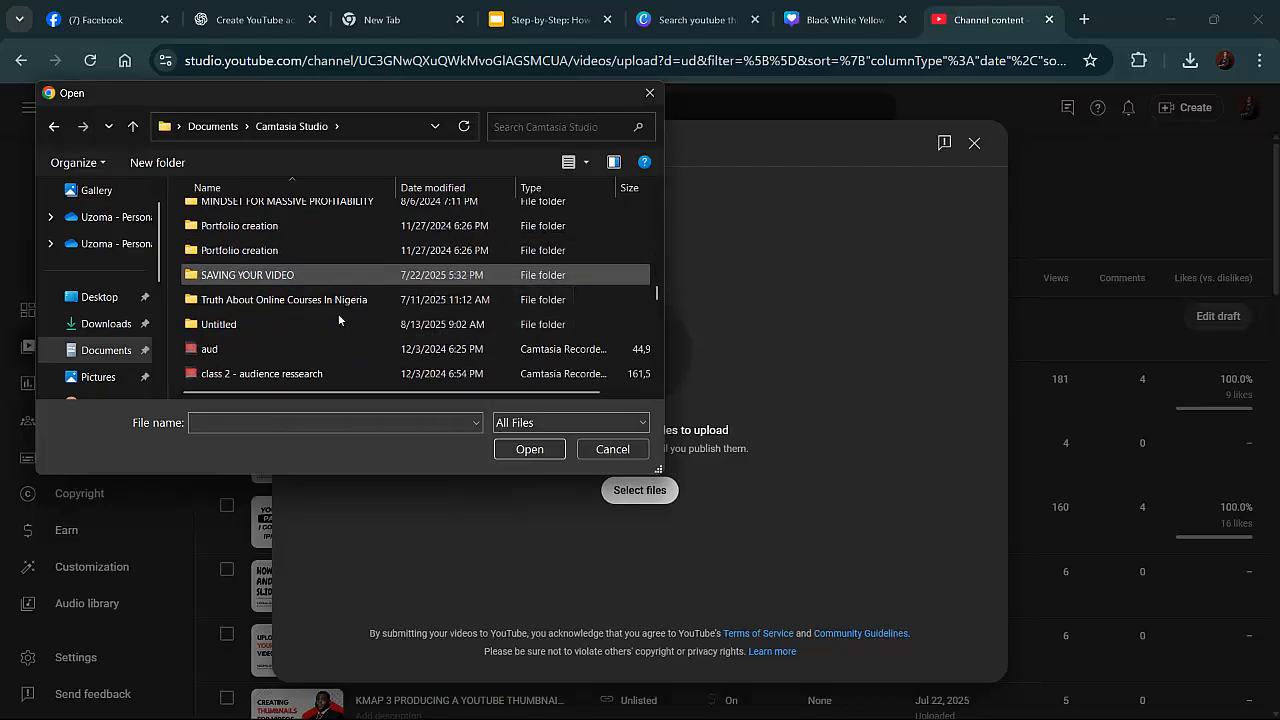
{"action": "left_click", "coordinate": [612, 449]}
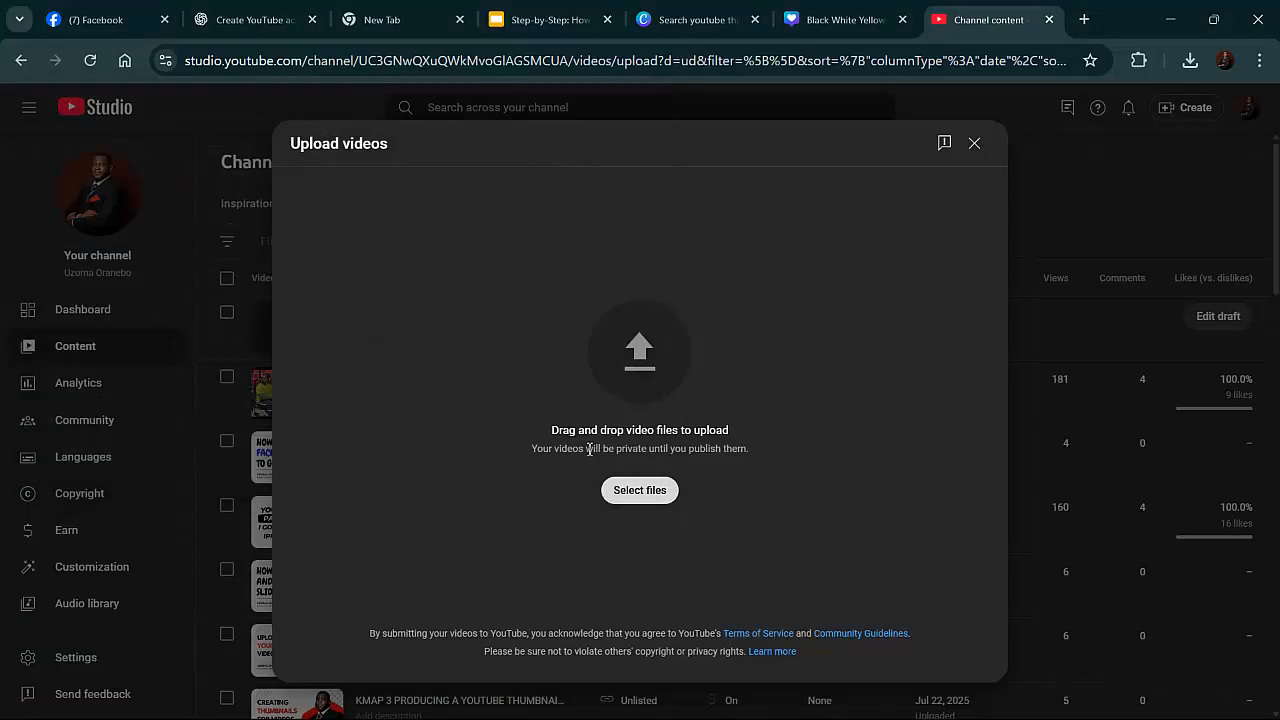
{"action": "left_click", "coordinate": [971, 146]}
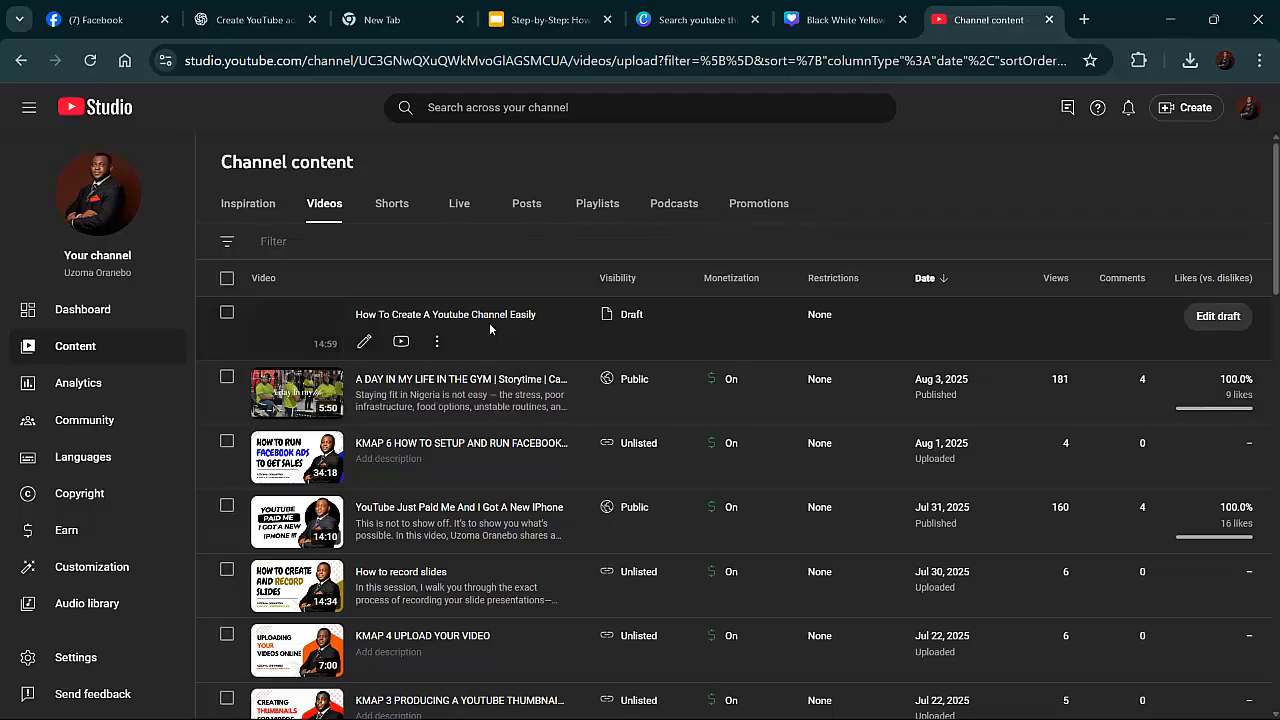
Open the draft video "How To Create A Youtube Channel Easily" and review its details down to the audience settings
{"action": "left_click", "coordinate": [492, 315]}
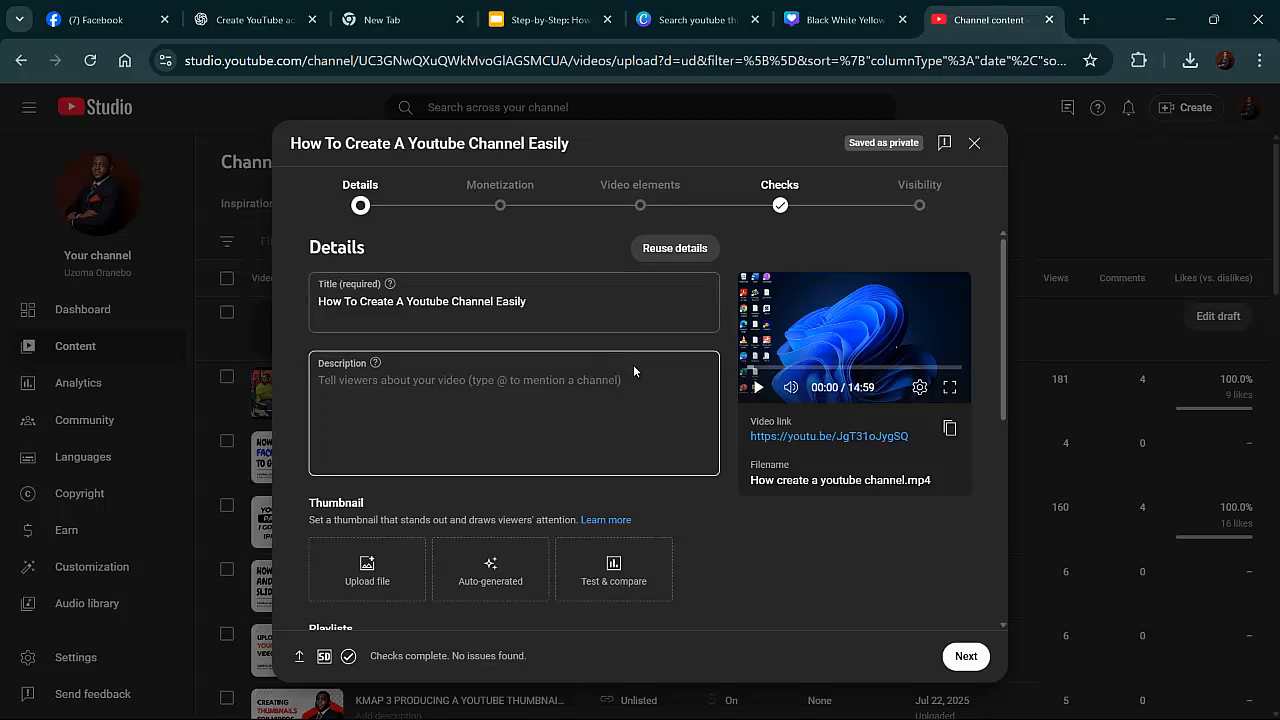
{"action": "scroll", "coordinate": [585, 405], "scroll_direction": "down", "scroll_amount": 2}
{"action": "scroll", "coordinate": [571, 436], "scroll_direction": "down", "scroll_amount": 2}
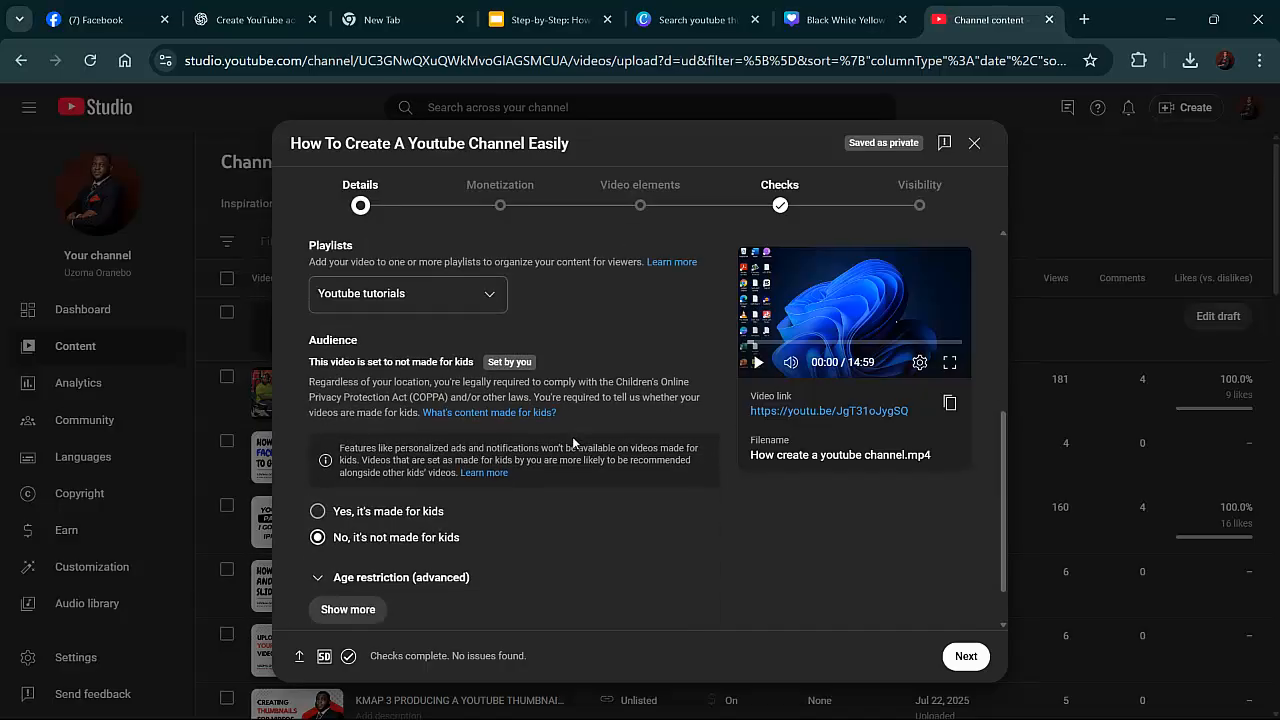
{"action": "scroll", "coordinate": [572, 437], "scroll_direction": "up", "scroll_amount": 3}
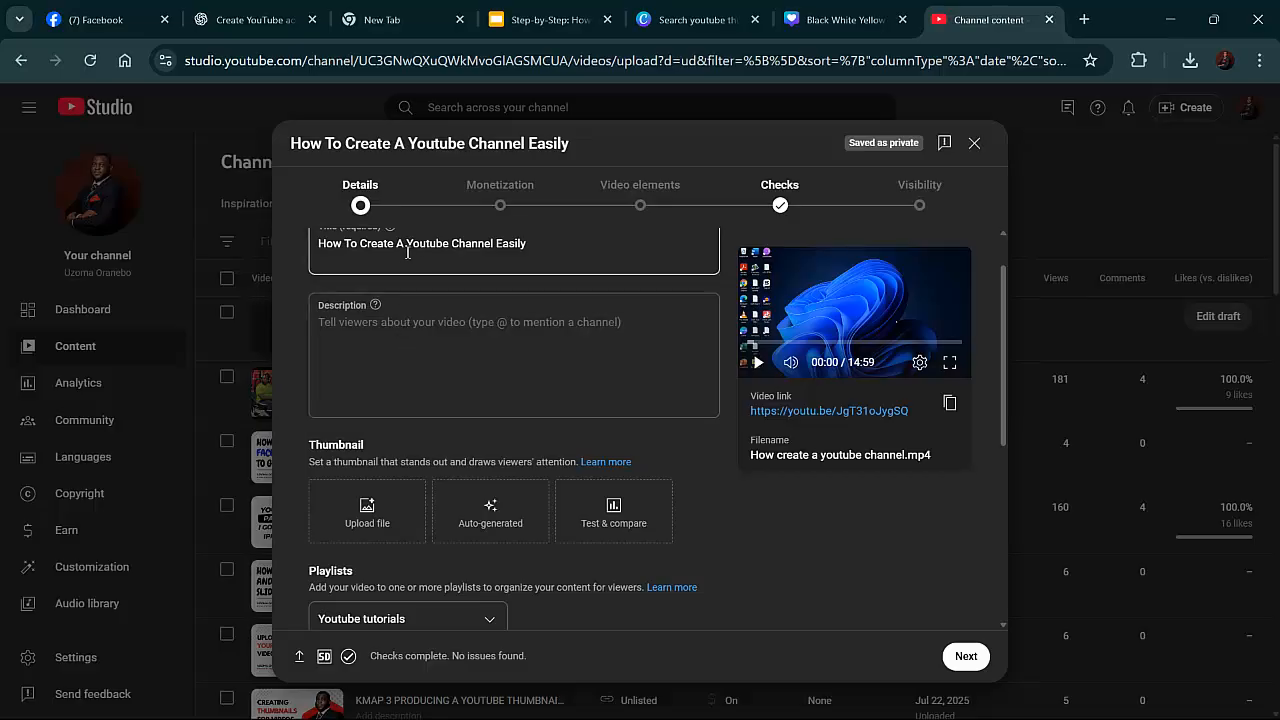
{"action": "scroll", "coordinate": [395, 256], "scroll_direction": "up", "scroll_amount": 1}
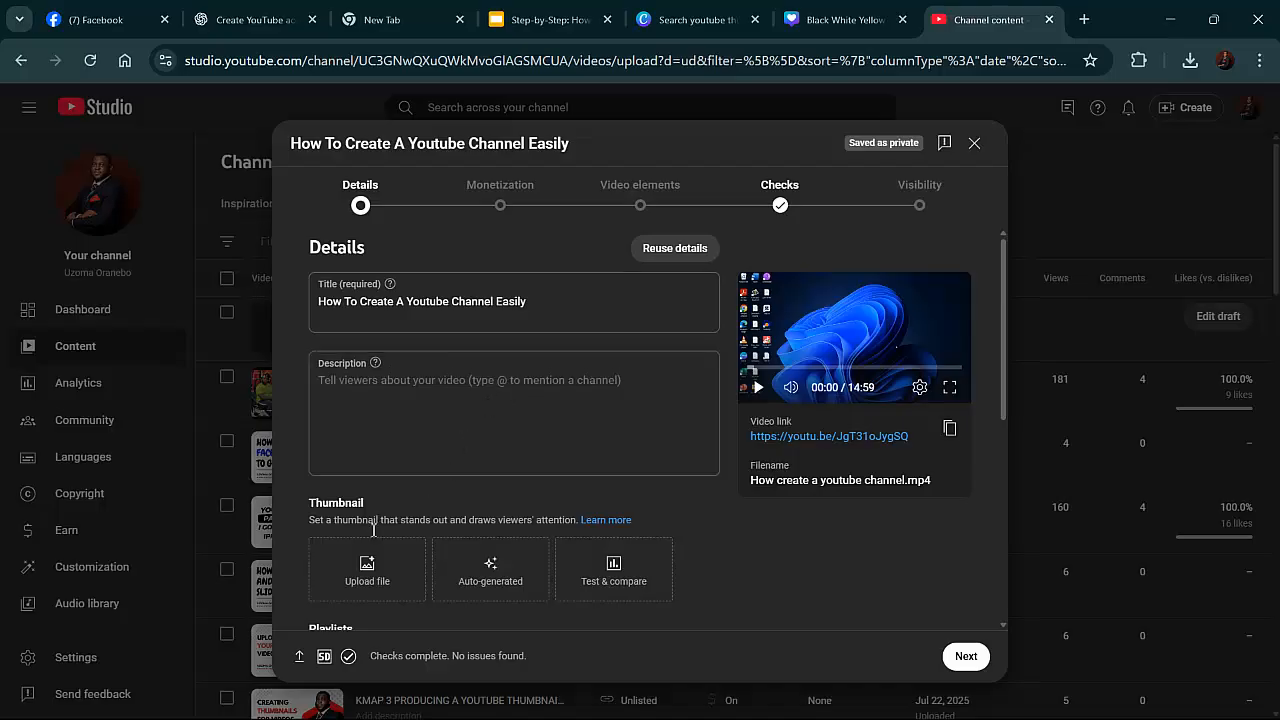
{"action": "left_click", "coordinate": [395, 398]}
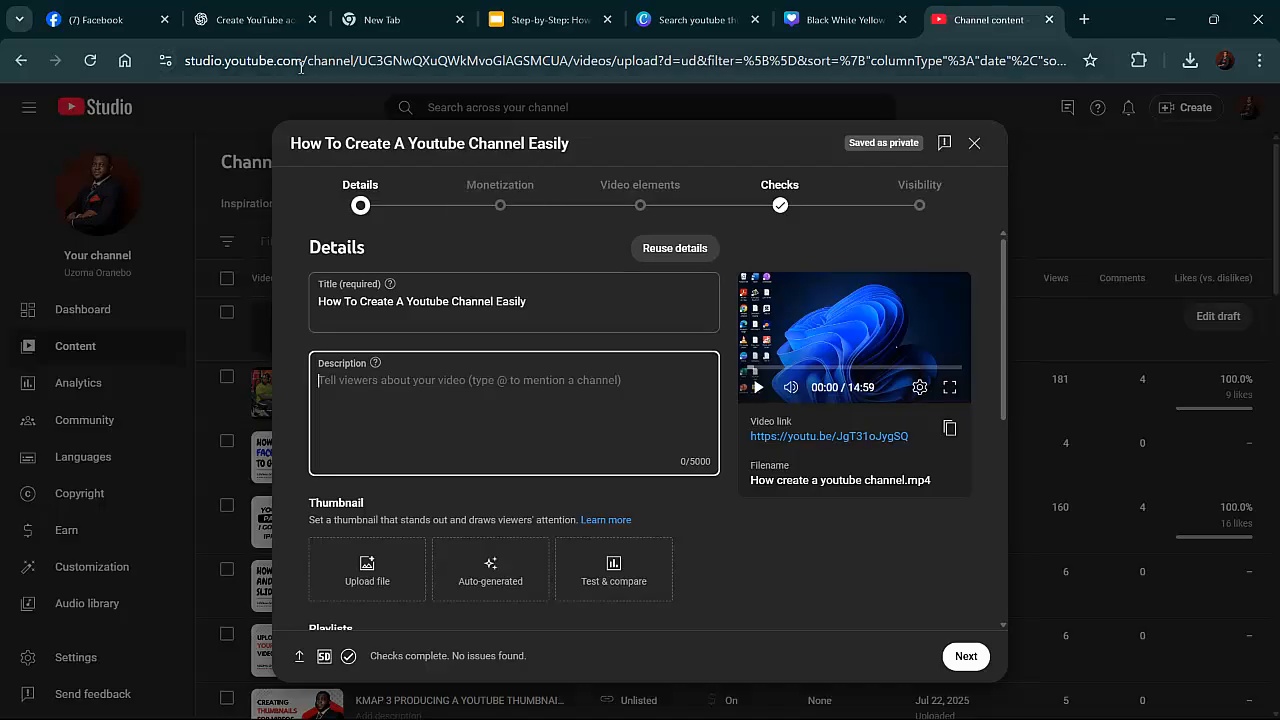
Switch to ChatGPT and open the search for past chats
{"action": "left_click", "coordinate": [260, 20]}
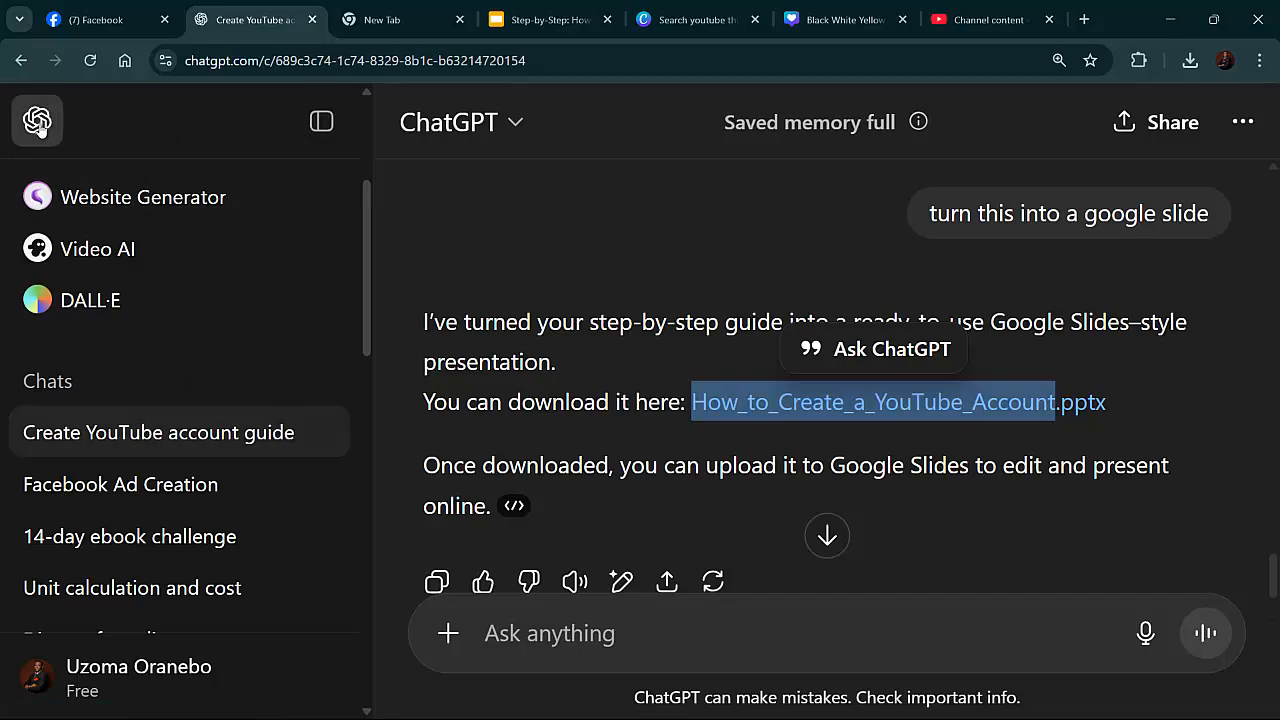
{"action": "scroll", "coordinate": [42, 131], "scroll_direction": "up", "scroll_amount": 2}
{"action": "left_click", "coordinate": [69, 195]}
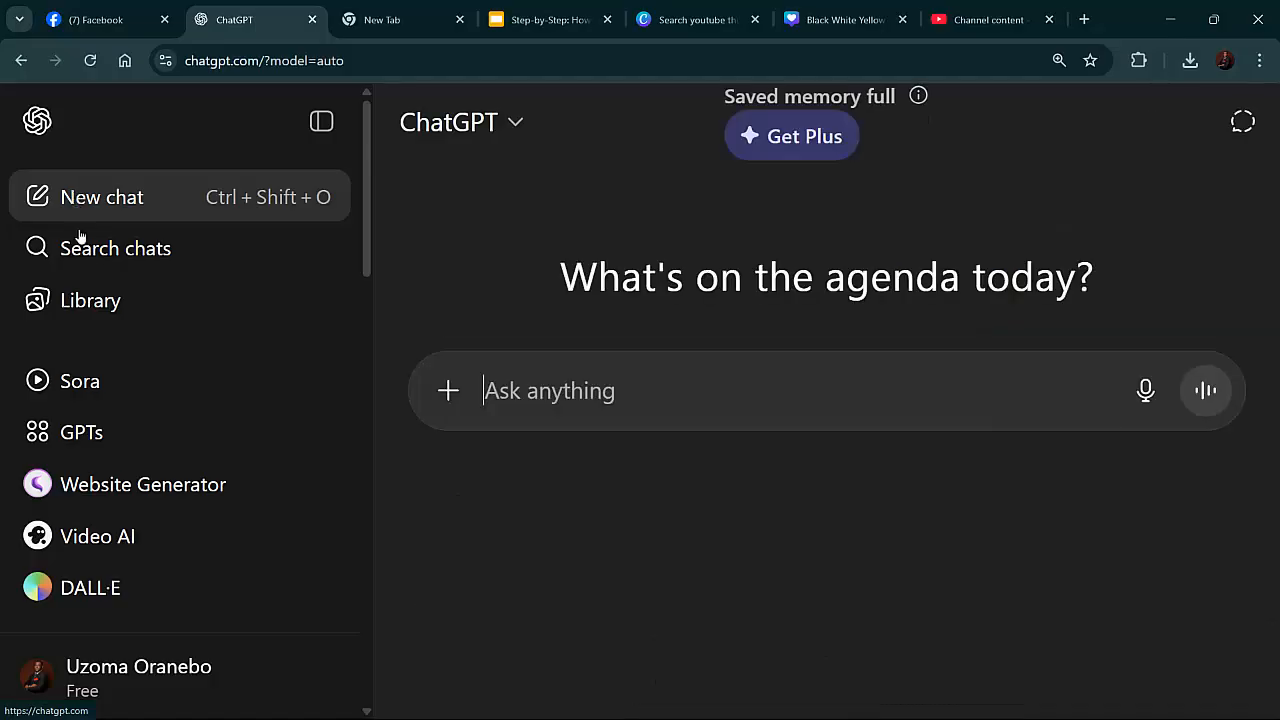
{"action": "left_click", "coordinate": [110, 258]}
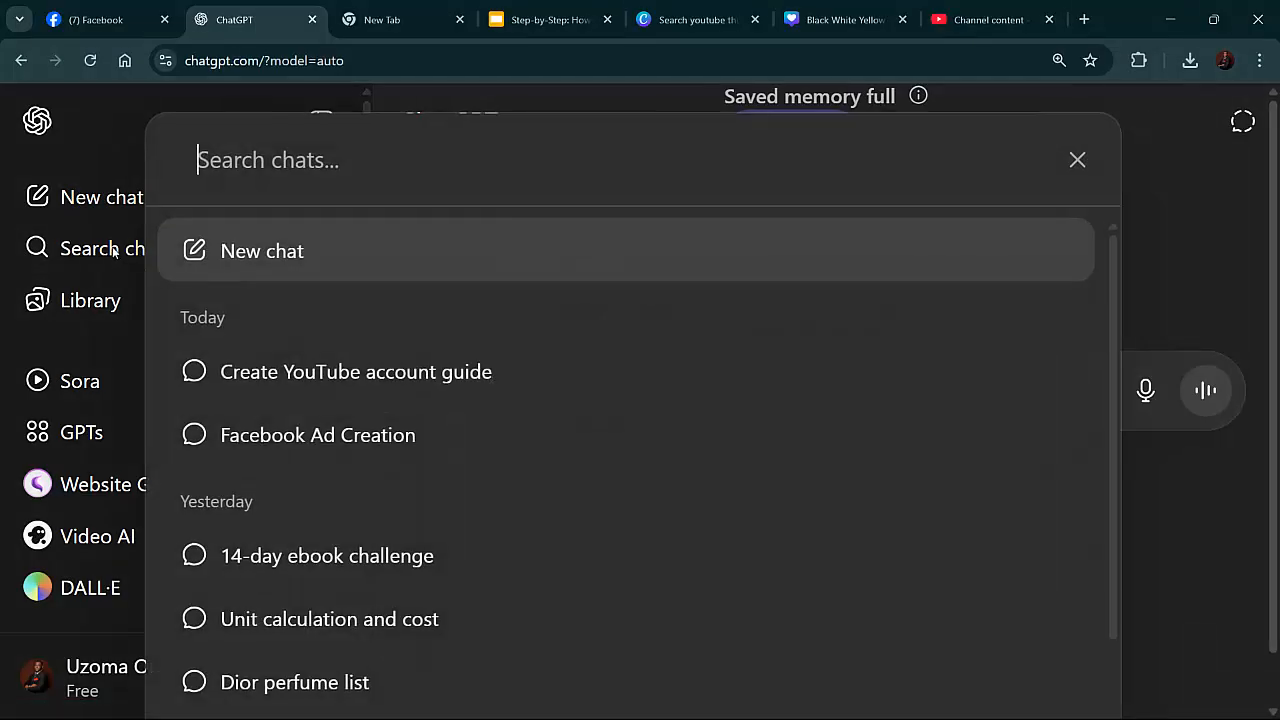
Search the past chats for "youtube" and open the "Monetize Knowledge Livestream Description" chat
{"action": "type", "text": "des-"}
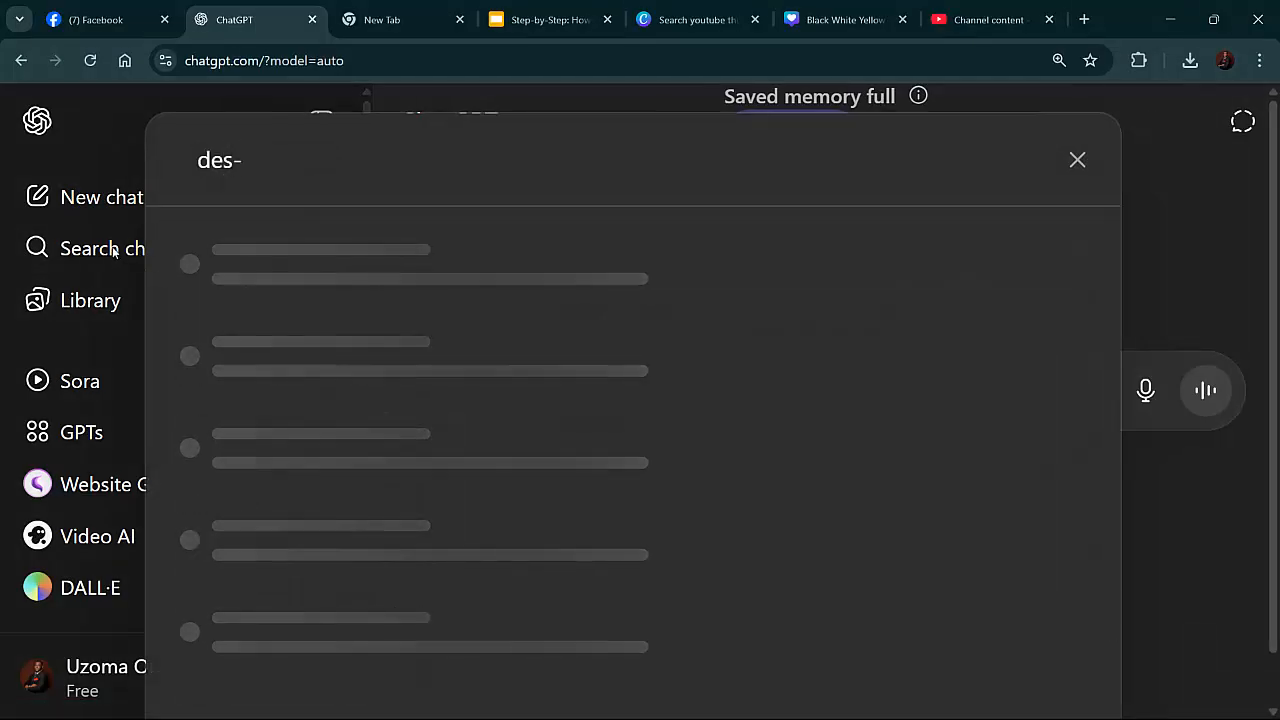
{"action": "key", "text": "BackSpace"}
{"action": "key", "text": "BackSpace"}
{"action": "key", "text": "BackSpace"}
{"action": "key", "text": "BackSpace"}
{"action": "type", "text": "yi"}
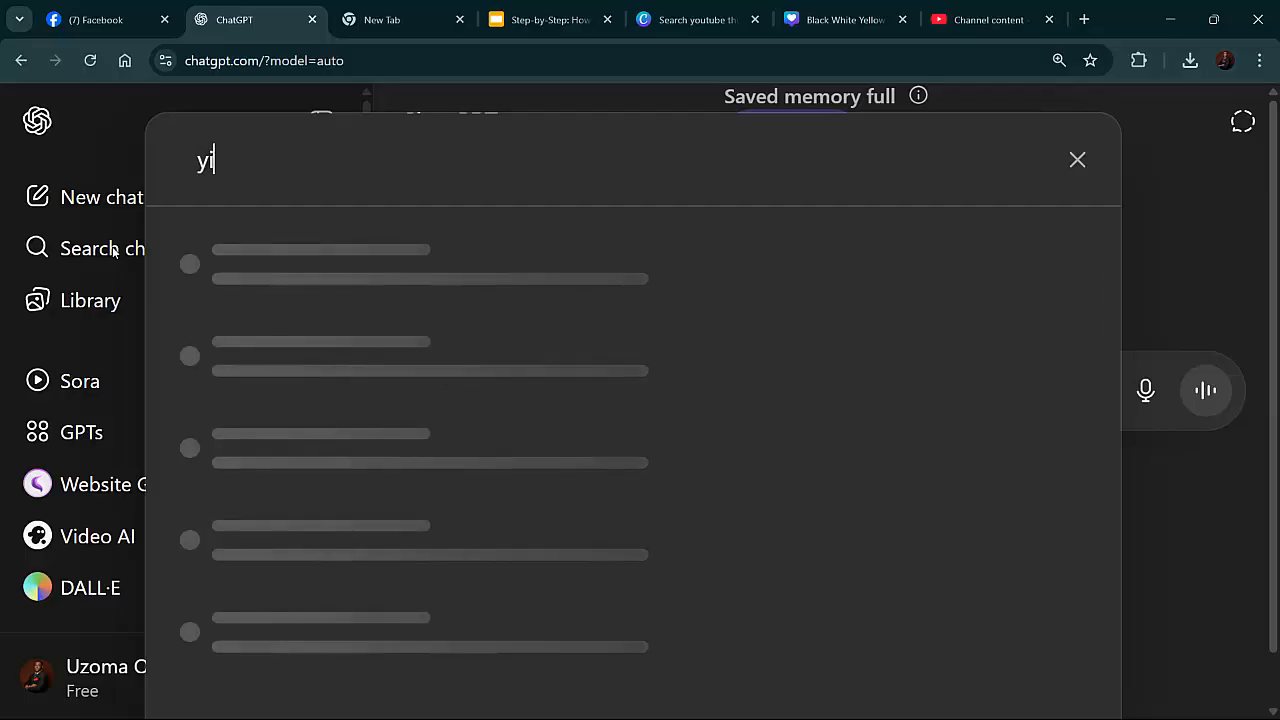
{"action": "key", "text": "BackSpace"}
{"action": "type", "text": "p"}
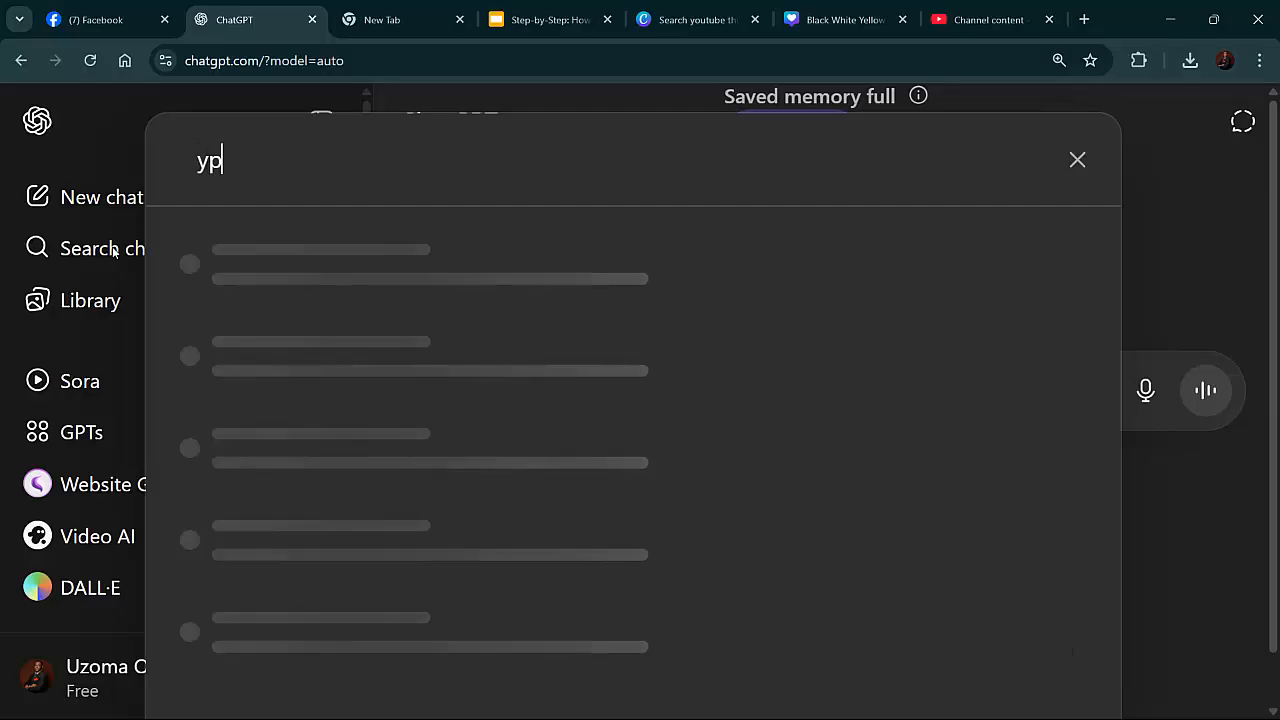
{"action": "type", "text": "-"}
{"action": "key", "text": "BackSpace"}
{"action": "key", "text": "BackSpace"}
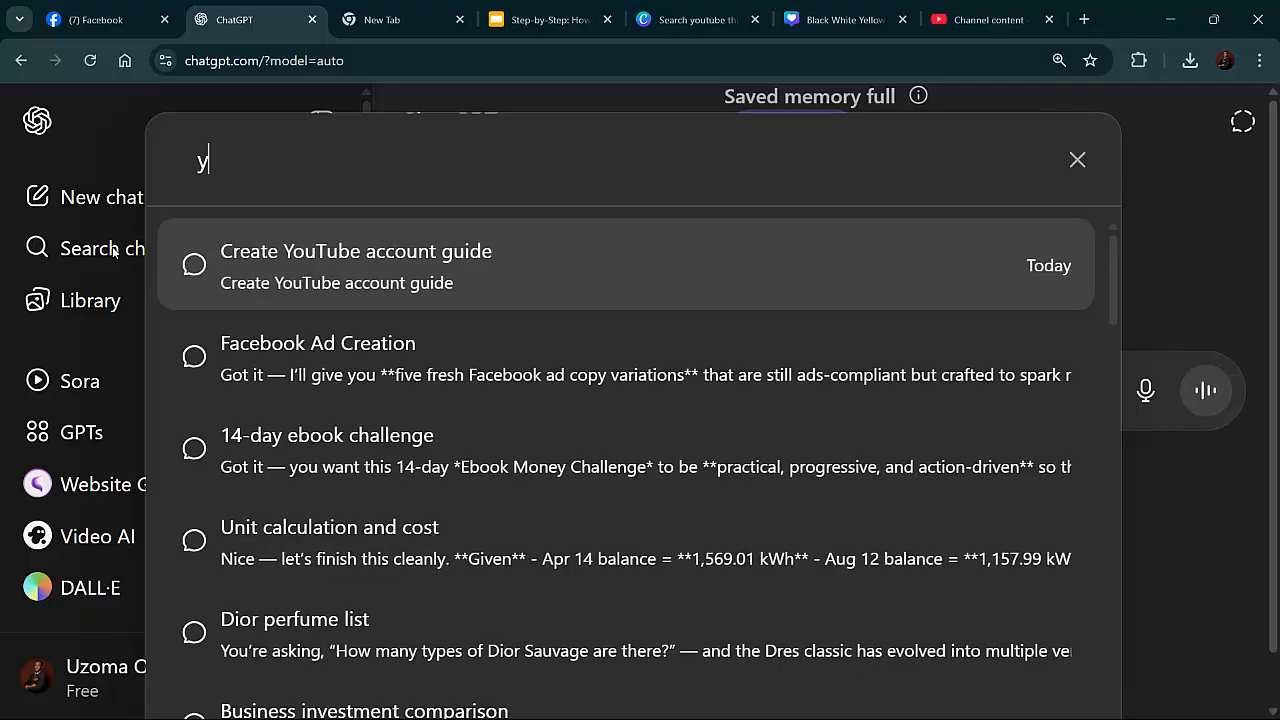
{"action": "type", "text": "outb"}
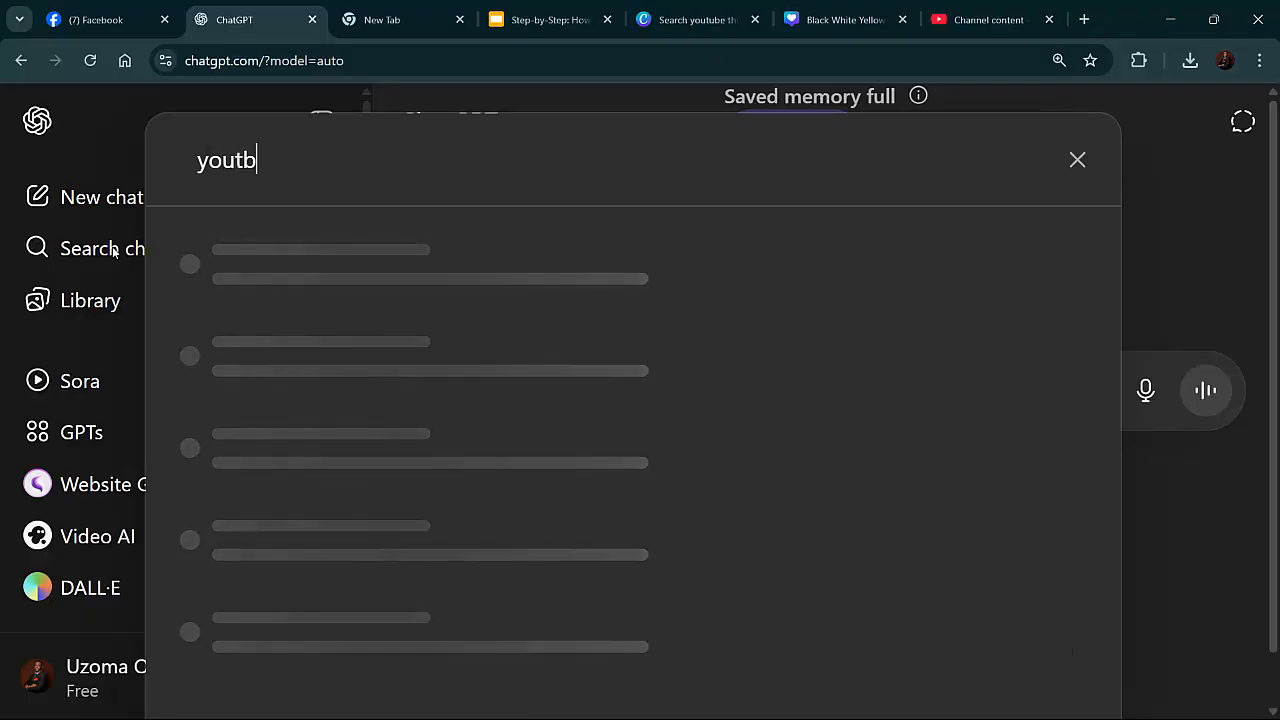
{"action": "key", "text": "BackSpace"}
{"action": "type", "text": "ube"}
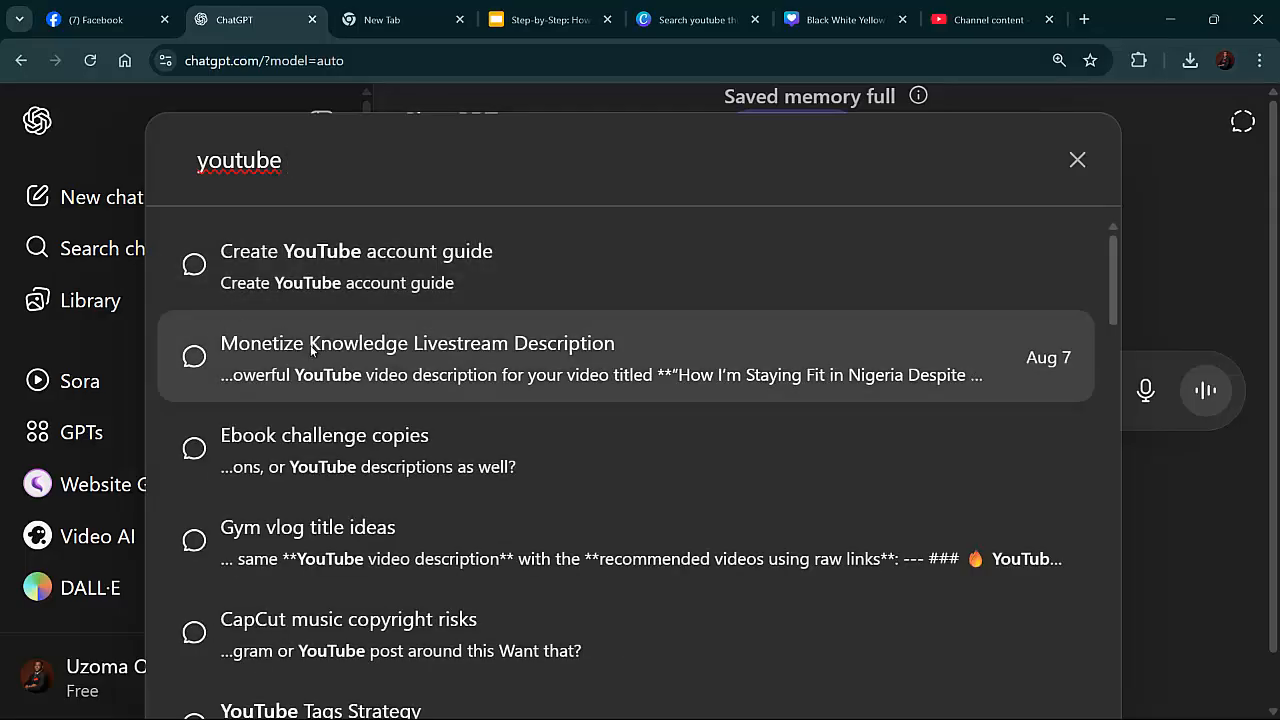
{"action": "left_click", "coordinate": [310, 345]}
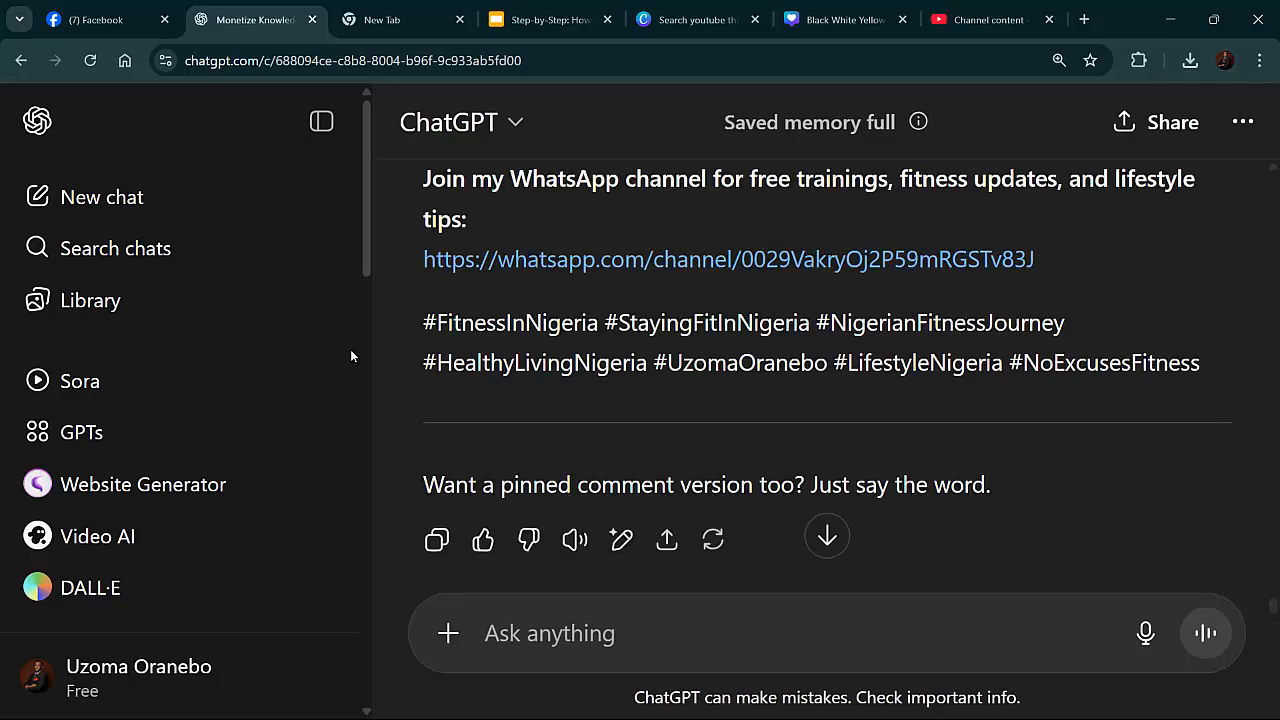
Write the unsent prompt "kindly help me write a video description for this title -" at the end of the chat
{"action": "scroll", "coordinate": [458, 314], "scroll_direction": "up", "scroll_amount": 5}
{"action": "scroll", "coordinate": [462, 308], "scroll_direction": "down", "scroll_amount": 10}
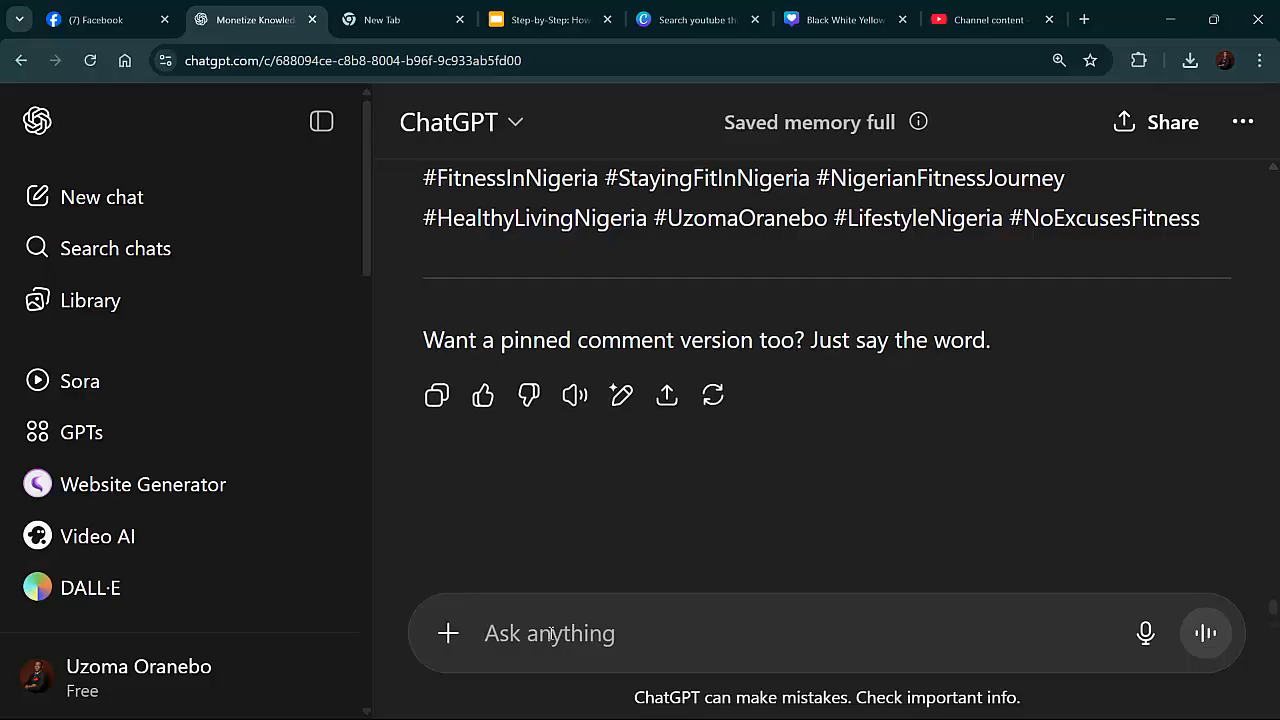
{"action": "type", "text": "kindly h"}
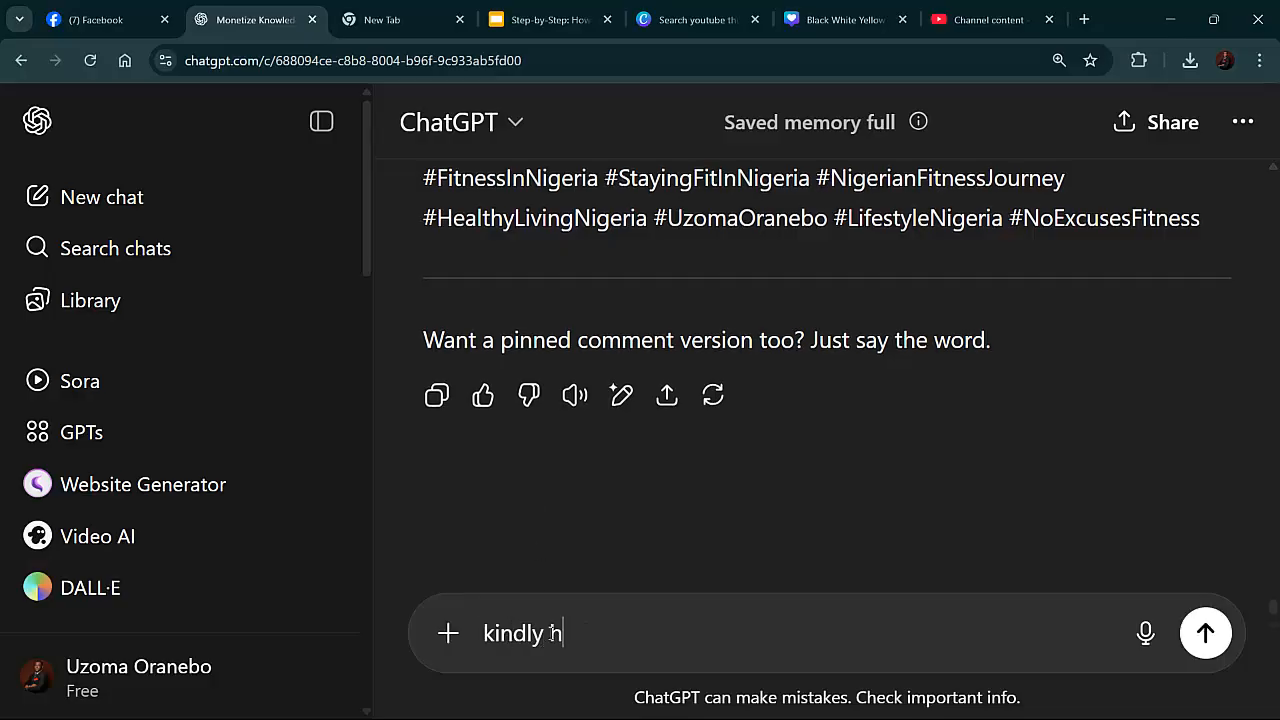
{"action": "type", "text": "elp me "}
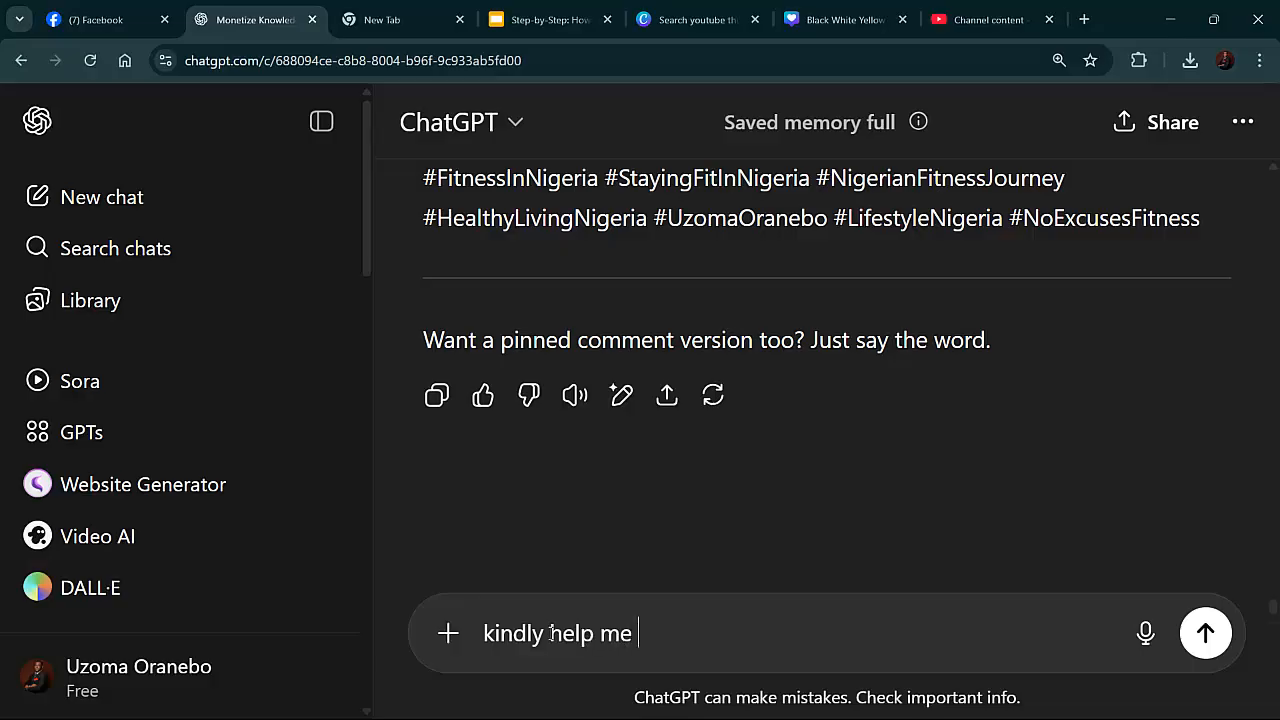
{"action": "type", "text": "write a"}
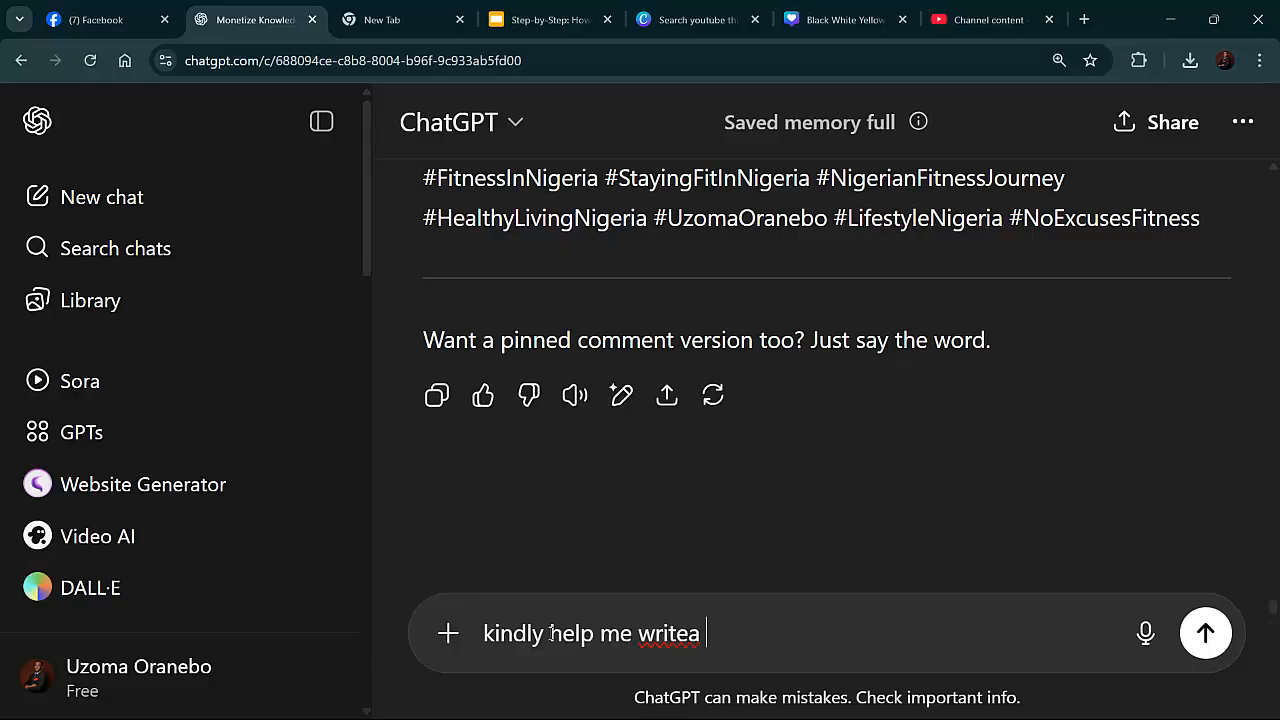
{"action": "key", "text": "BackSpace"}
{"action": "type", "text": "a video s"}
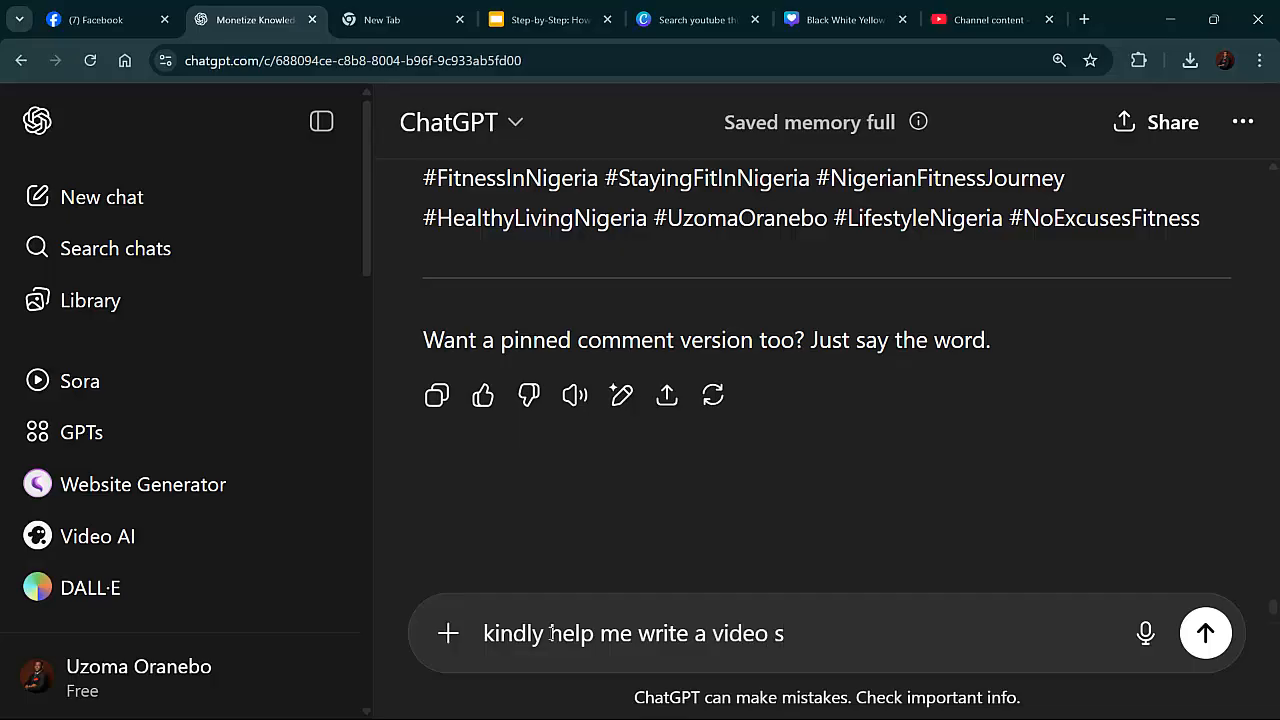
{"action": "key", "text": "BackSpace"}
{"action": "type", "text": "descrip"}
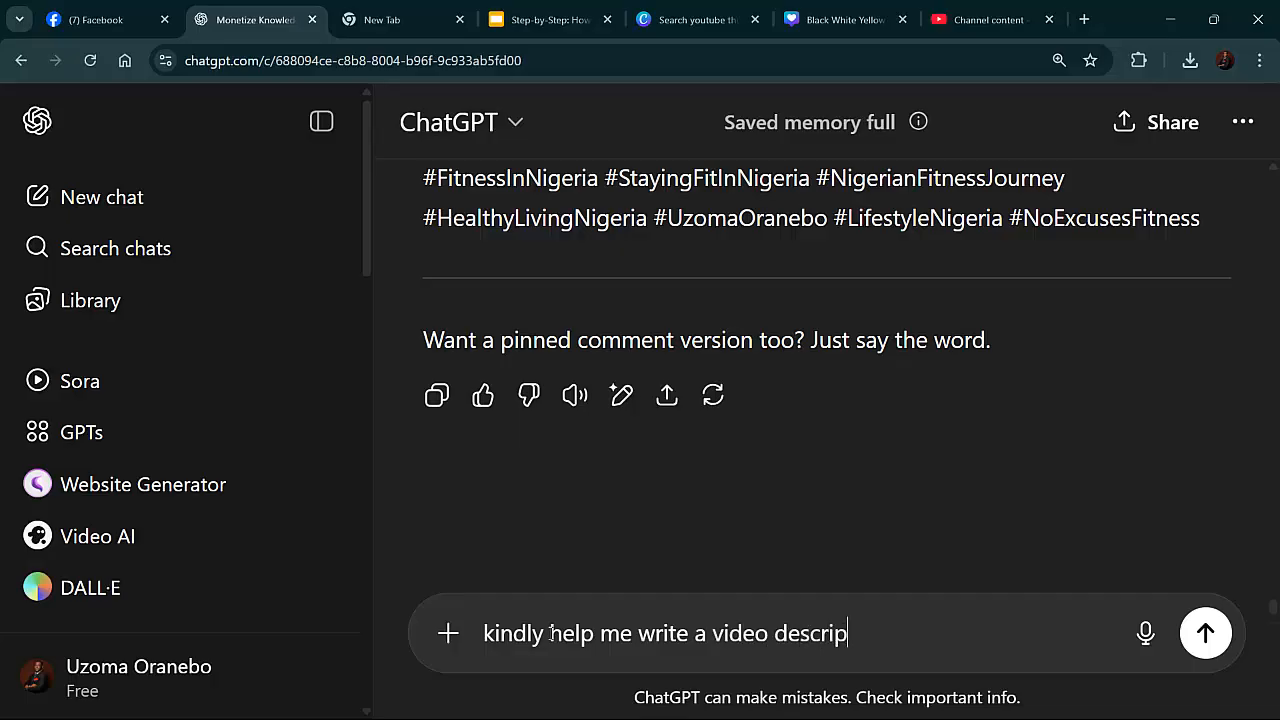
{"action": "type", "text": "tion for "}
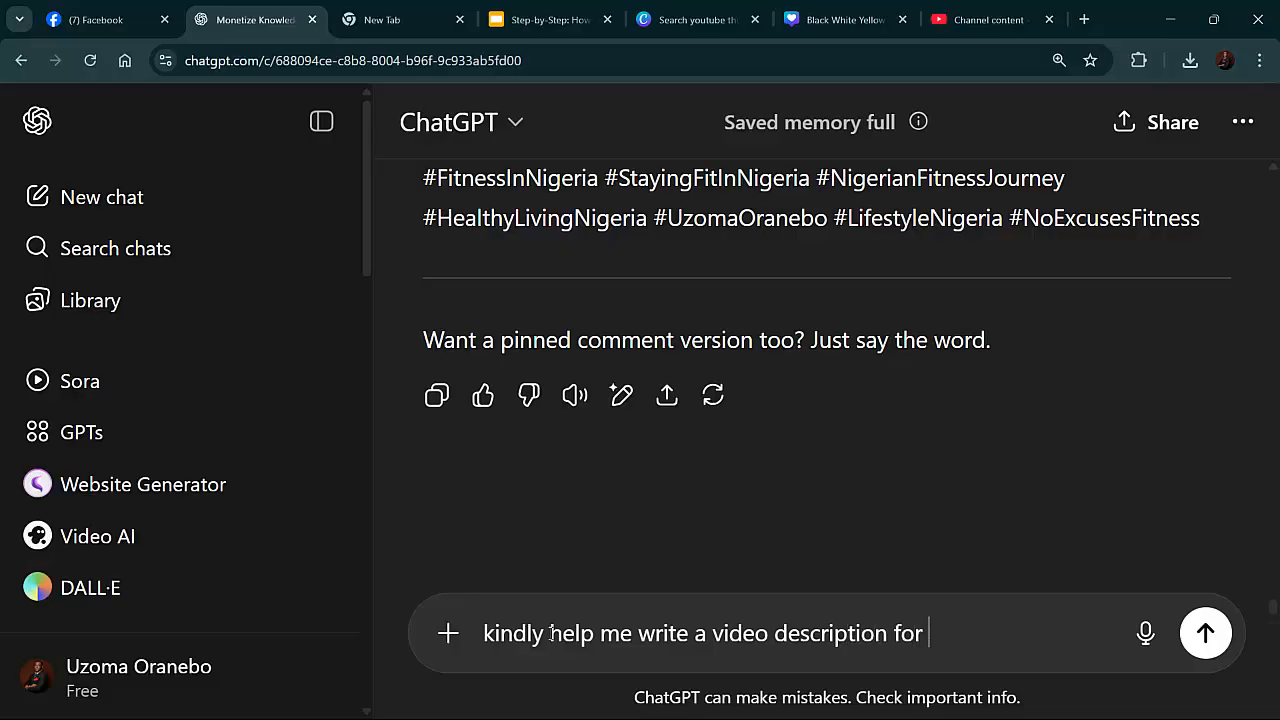
{"action": "type", "text": "this title -"}
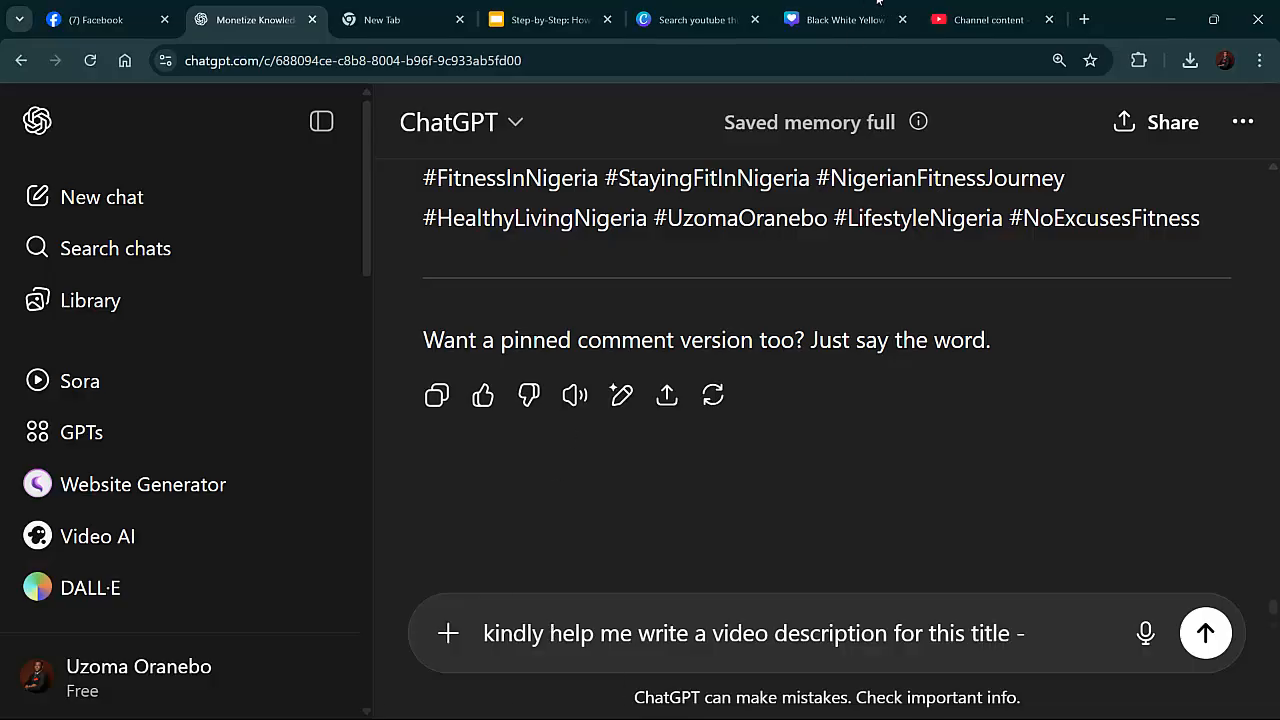
Switch back to YouTube Studio and copy the draft's full title, "How To Create A Youtube Channel Easily"
{"action": "left_click", "coordinate": [988, 19]}
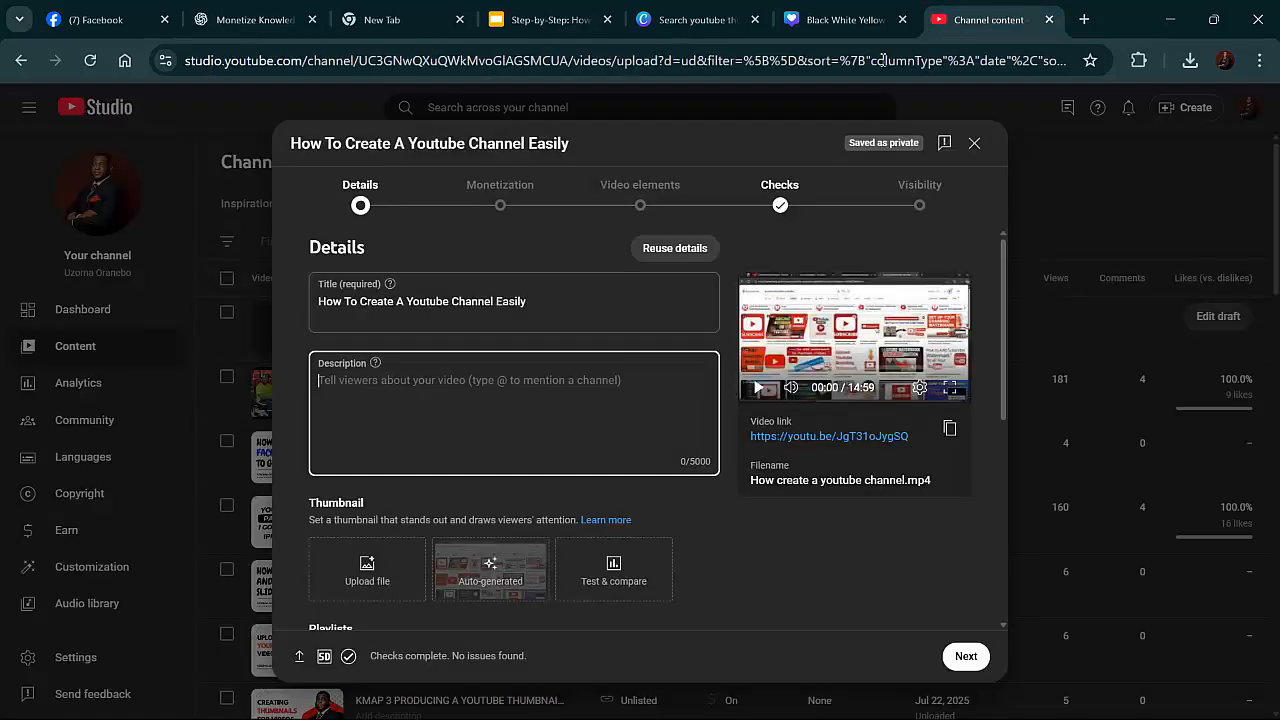
{"action": "left_click", "coordinate": [539, 303]}
{"action": "key", "text": "ctrl+a"}
{"action": "right_click", "coordinate": [508, 302]}
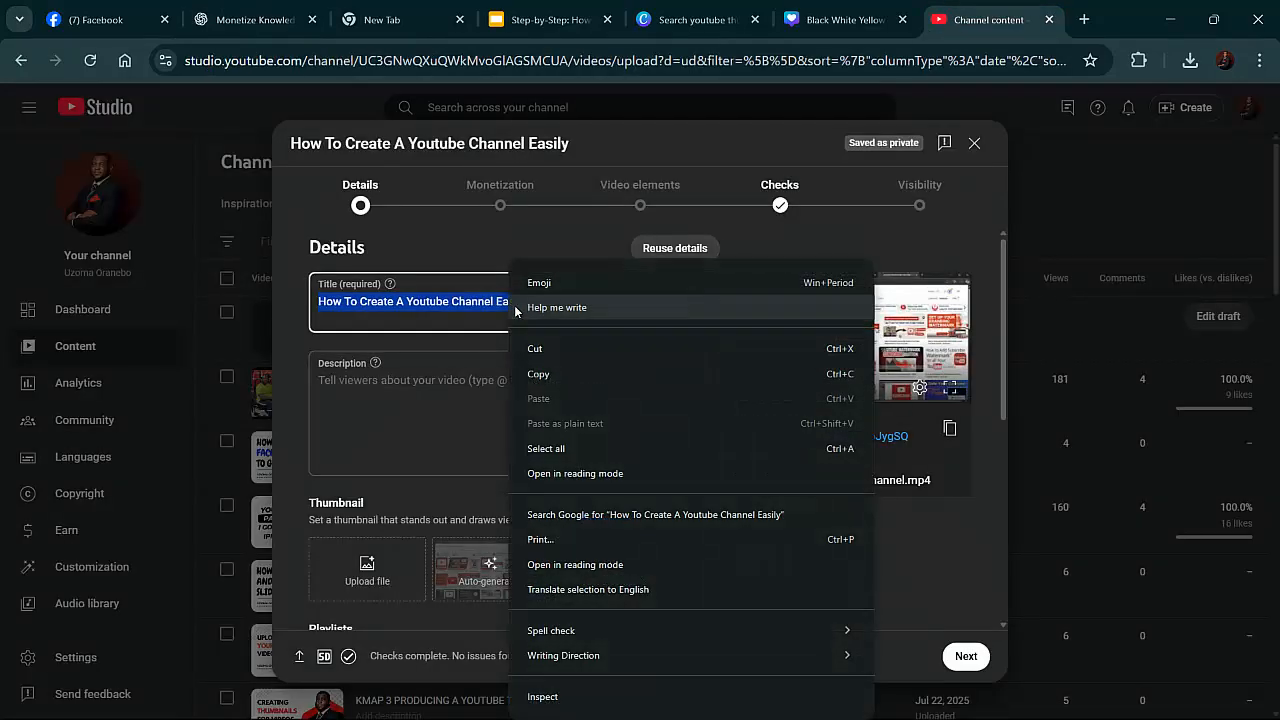
{"action": "left_click", "coordinate": [565, 372]}
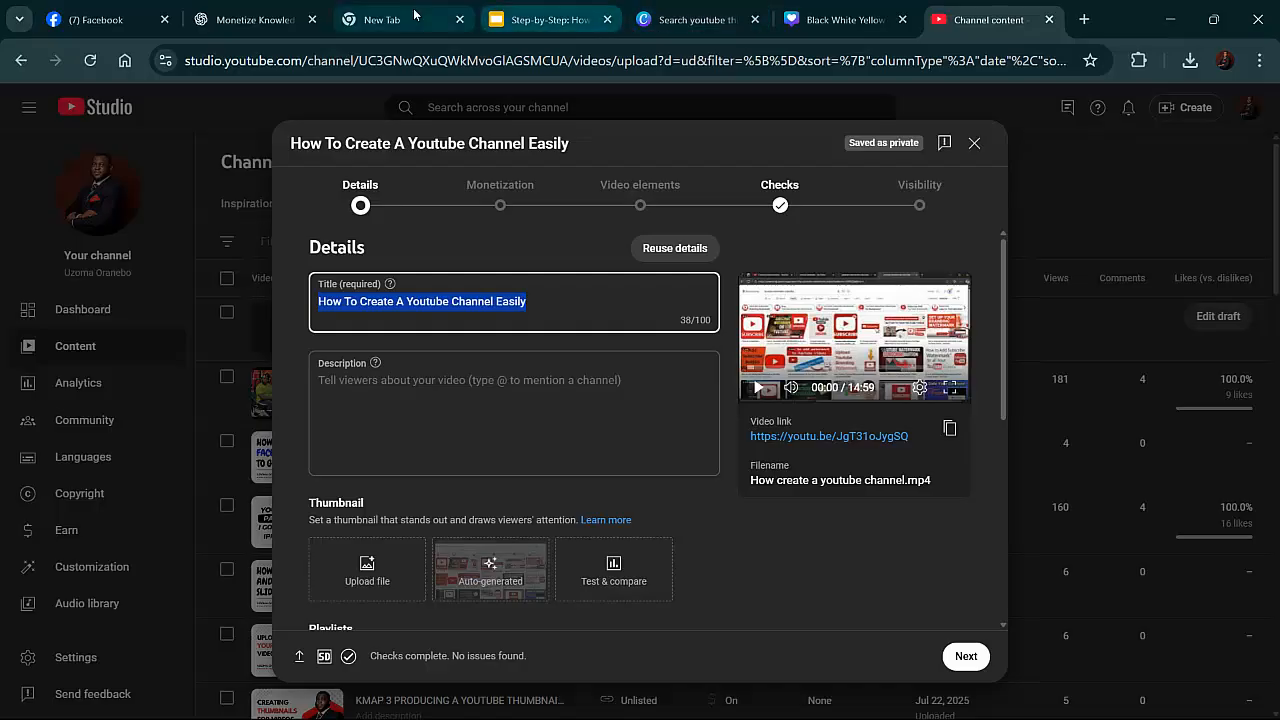
Switch to ChatGPT, append the copied title "How To Create A Youtube Channel Easily" to the prompt and leave a blank line below it
{"action": "left_click", "coordinate": [259, 20]}
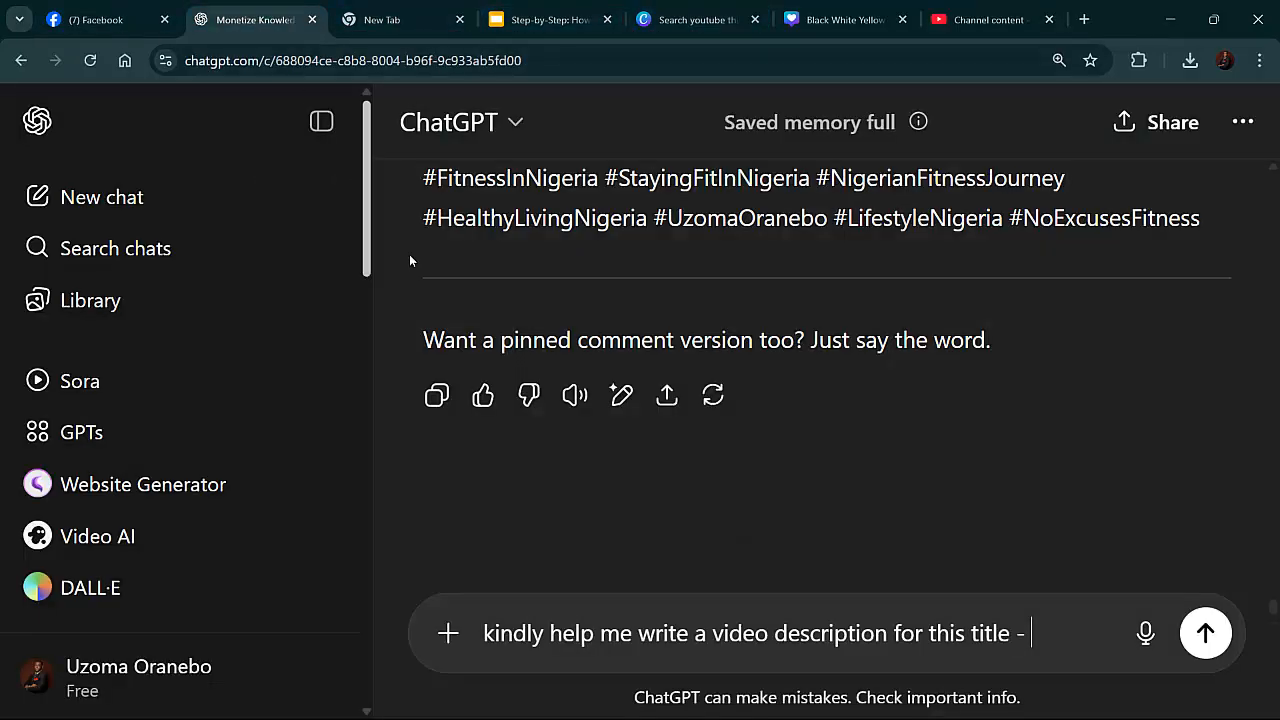
{"action": "key", "text": "ctrl+v"}
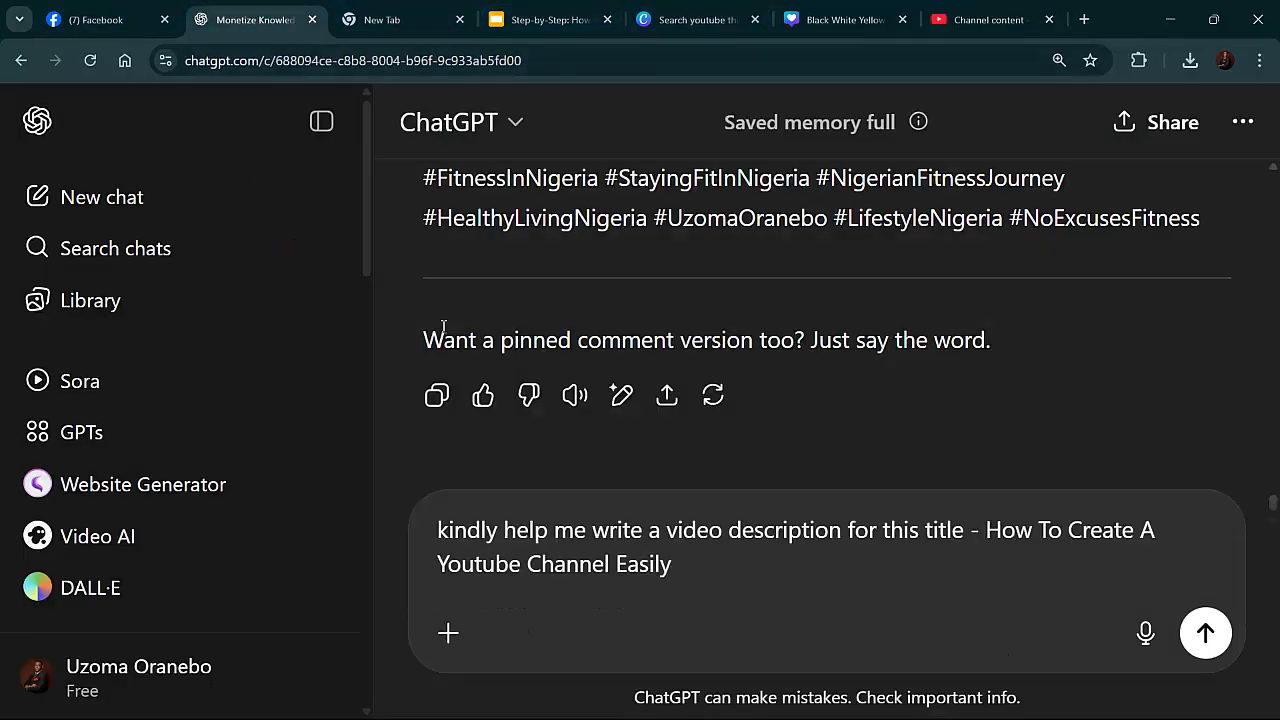
{"action": "key", "text": "shift+Return"}
{"action": "key", "text": "shift+Return"}
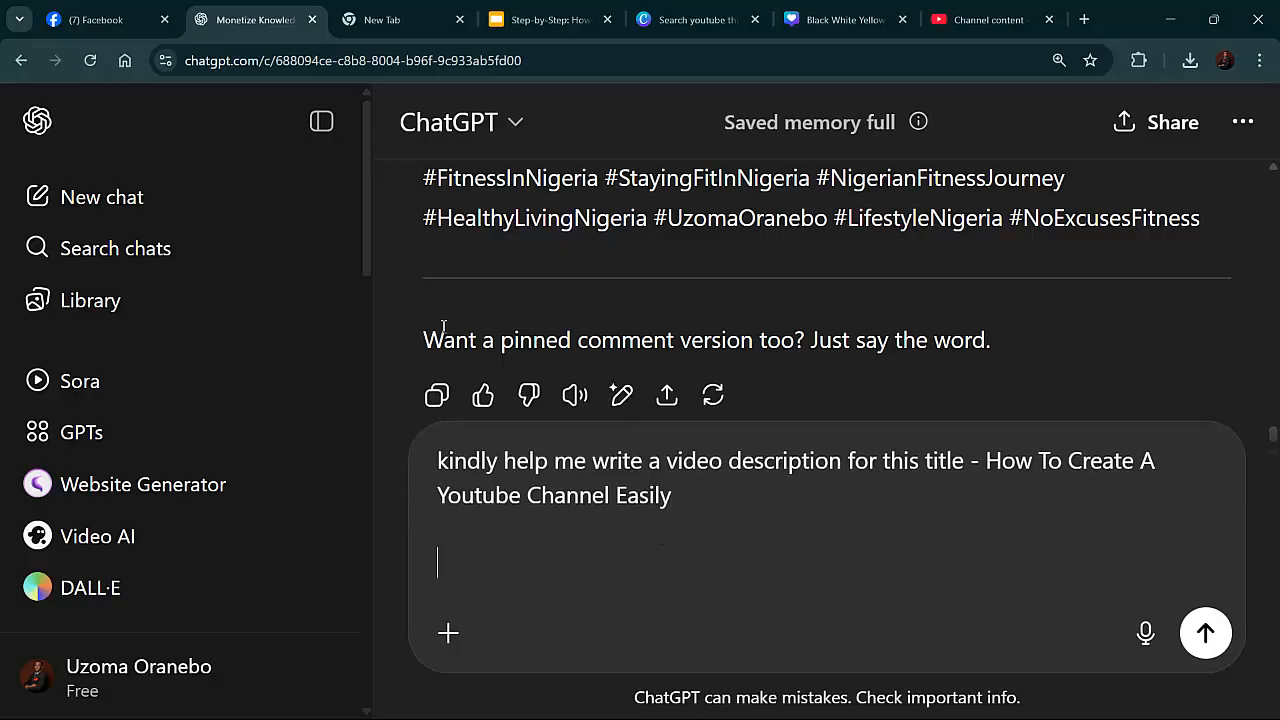
Add "kindly help recommend other videos along side adding relevant hashtags" to the prompt and send it
{"action": "type", "text": "kindl"}
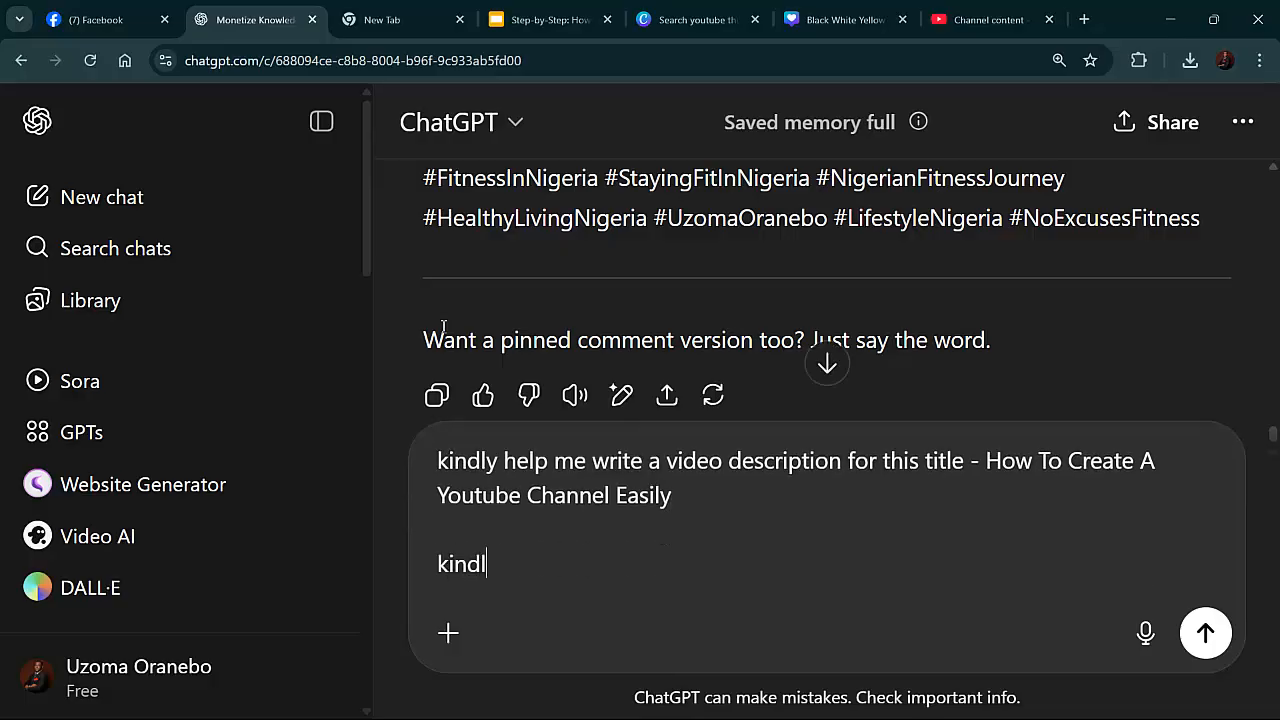
{"action": "type", "text": "y help re"}
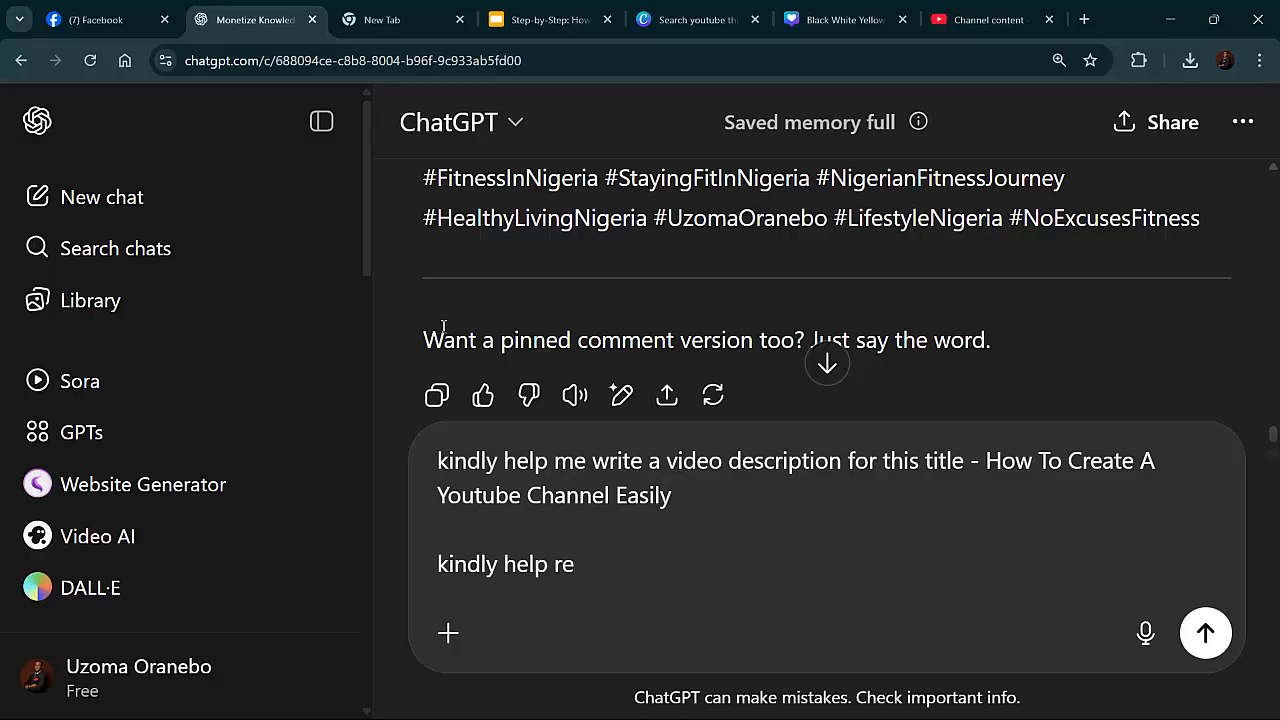
{"action": "type", "text": "commend "}
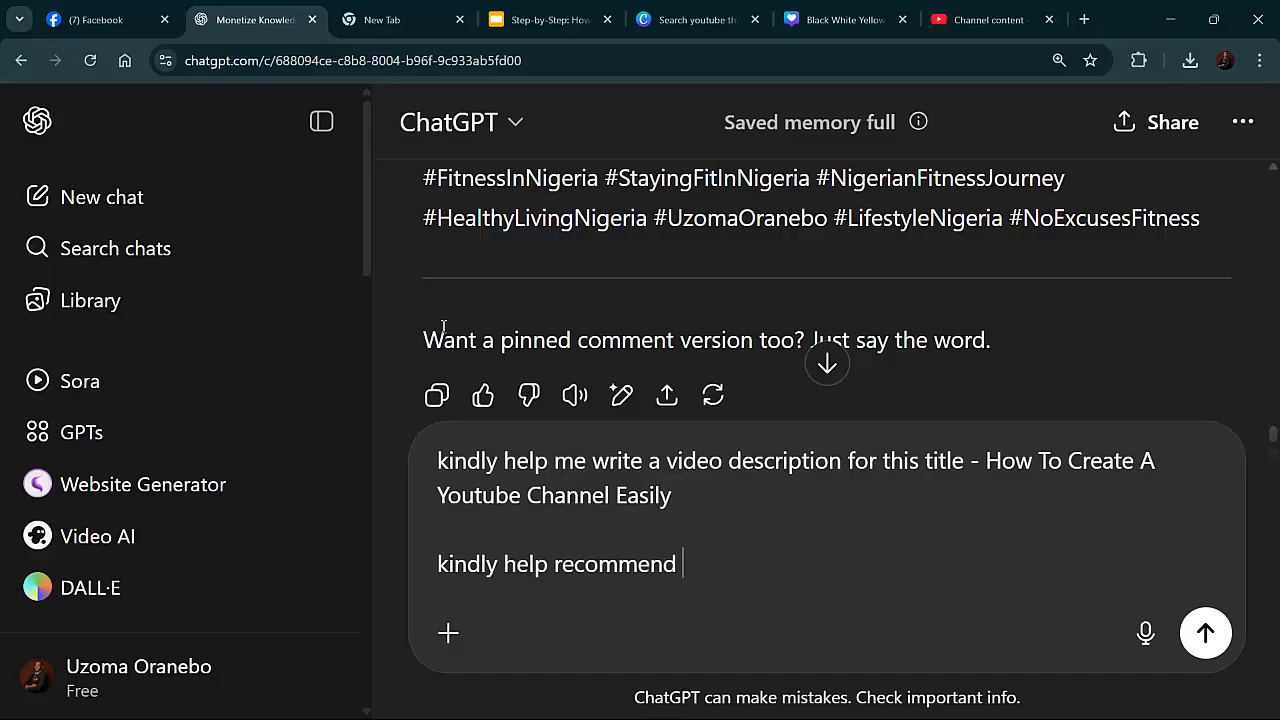
{"action": "type", "text": "othe r"}
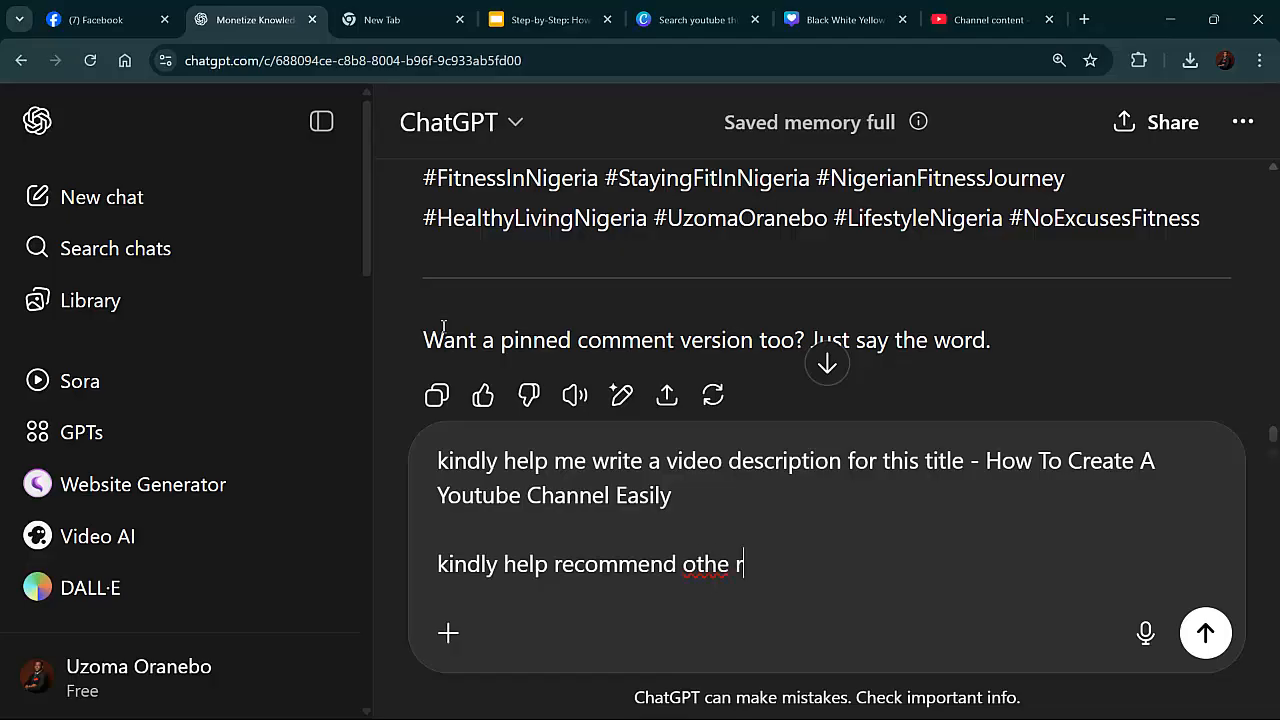
{"action": "key", "text": "BackSpace"}
{"action": "key", "text": "BackSpace"}
{"action": "type", "text": "r videoa "}
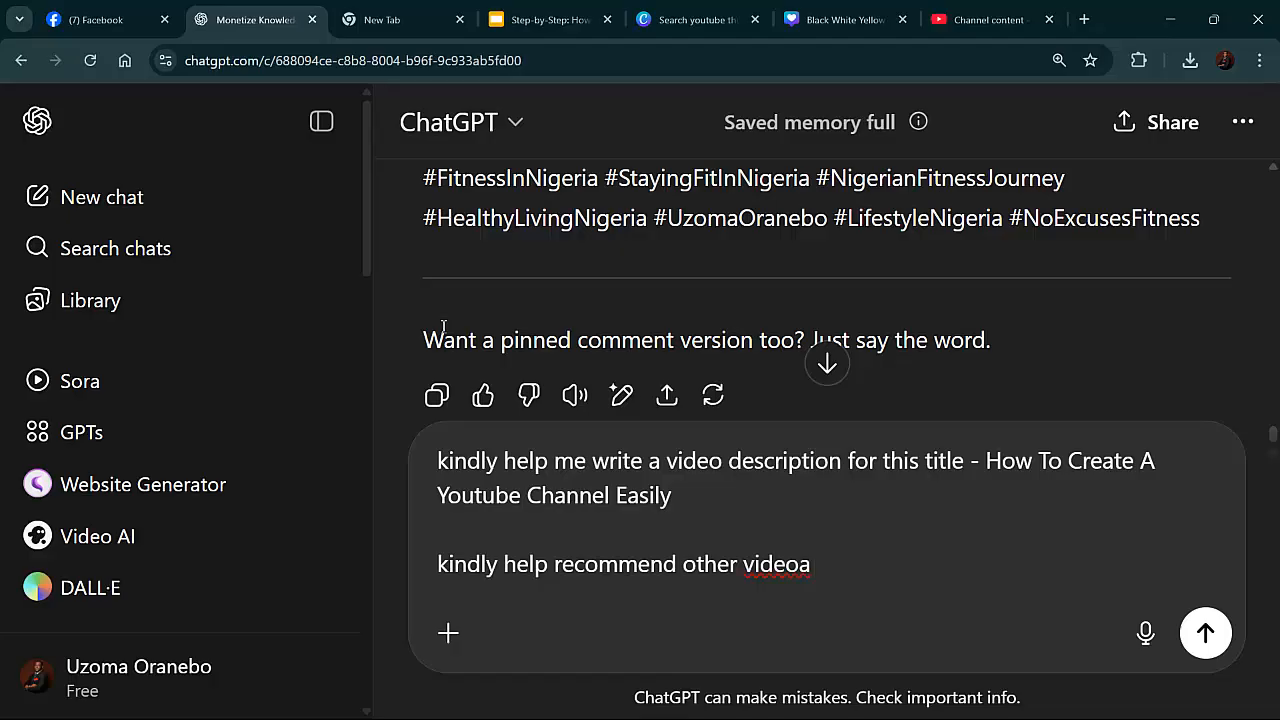
{"action": "type", "text": "salong a"}
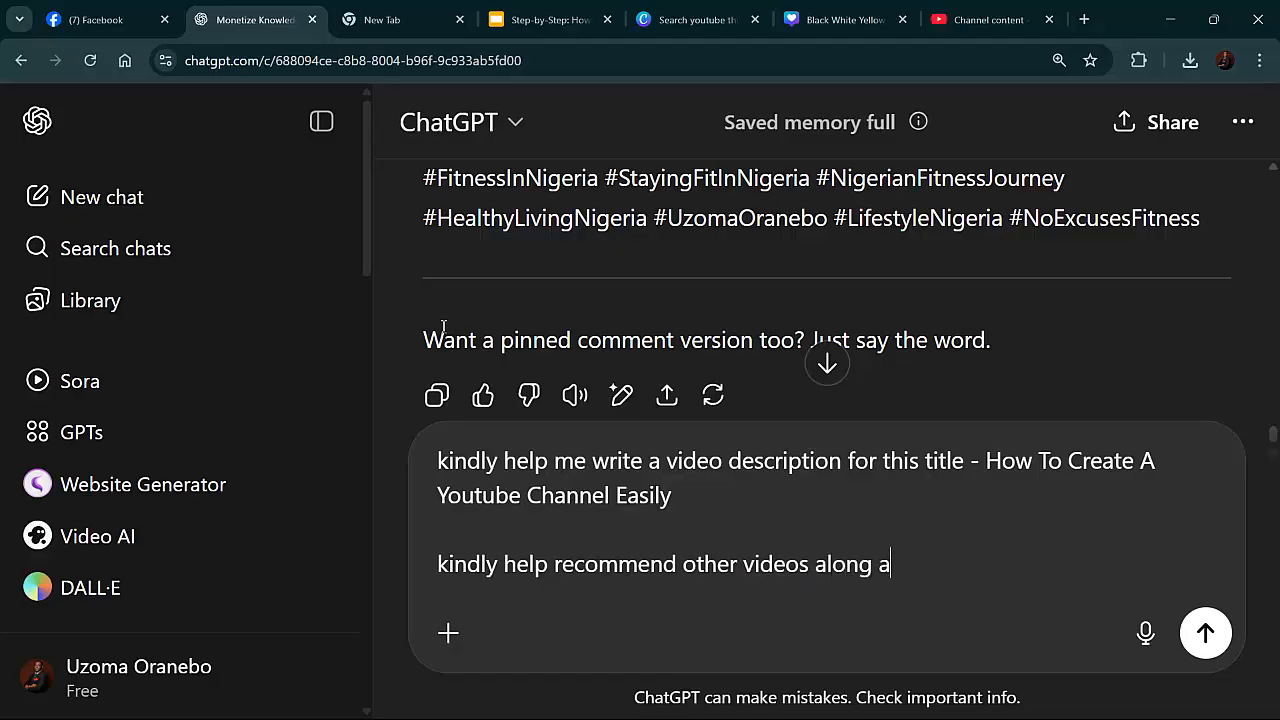
{"action": "key", "text": "BackSpace"}
{"action": "type", "text": "si"}
{"action": "type", "text": "de"}
{"action": "type", "text": " addin"}
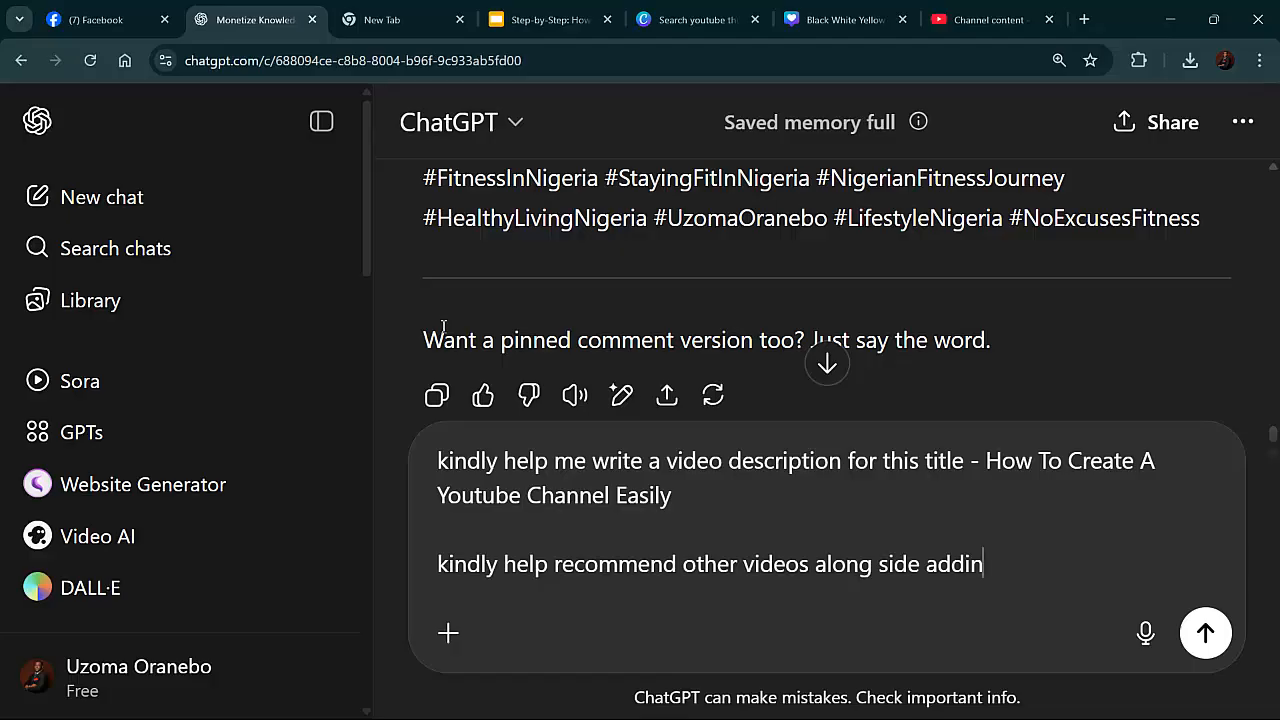
{"action": "type", "text": "tig relevant"}
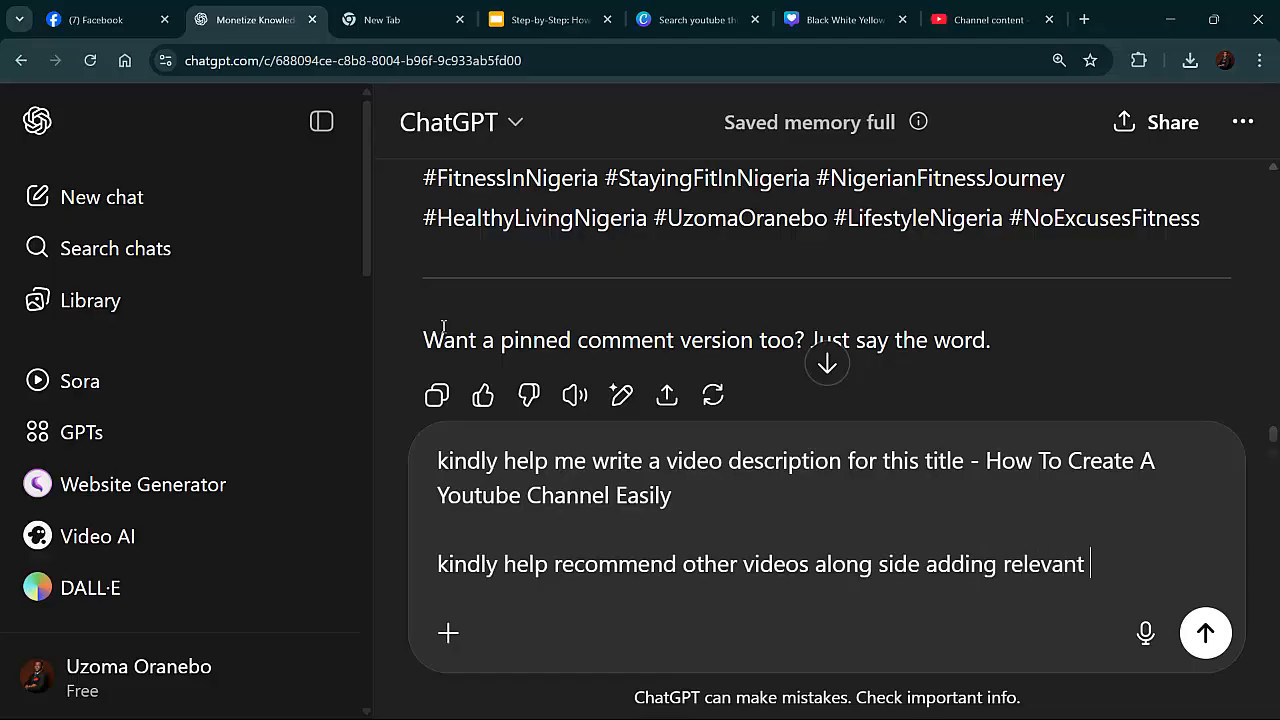
{"action": "type", "text": " hashtags"}
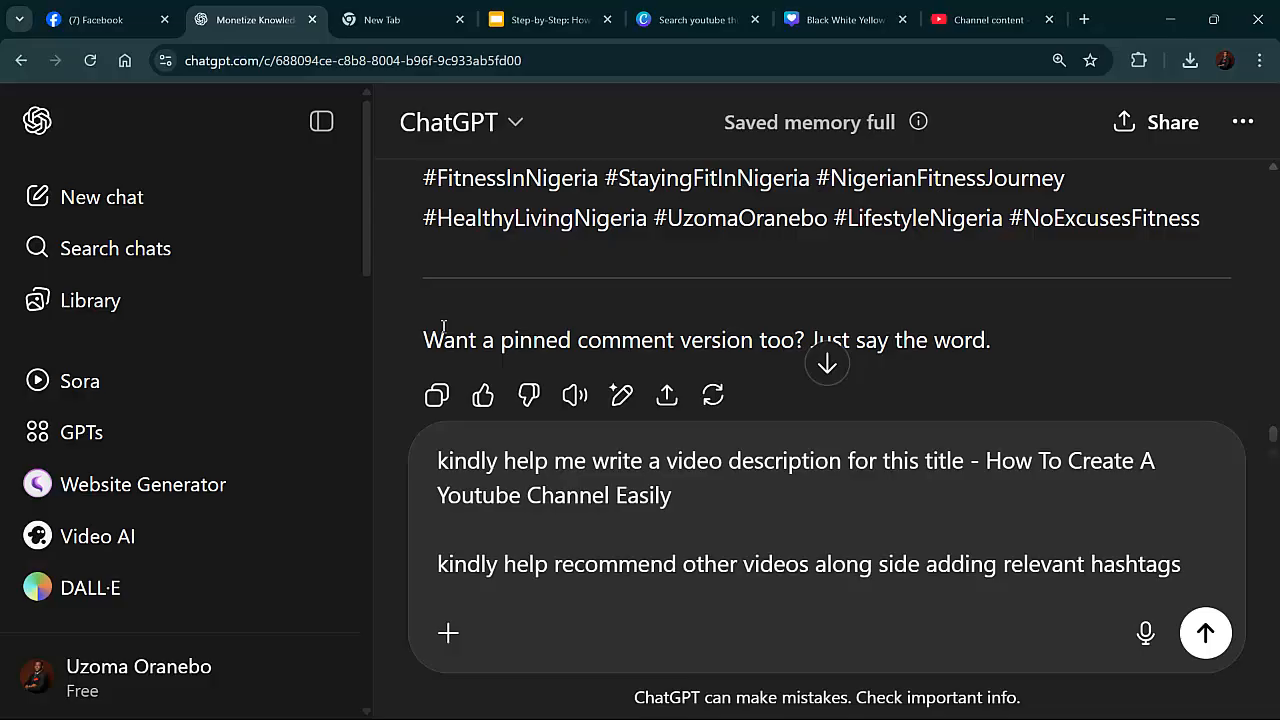
{"action": "key", "text": "Return"}
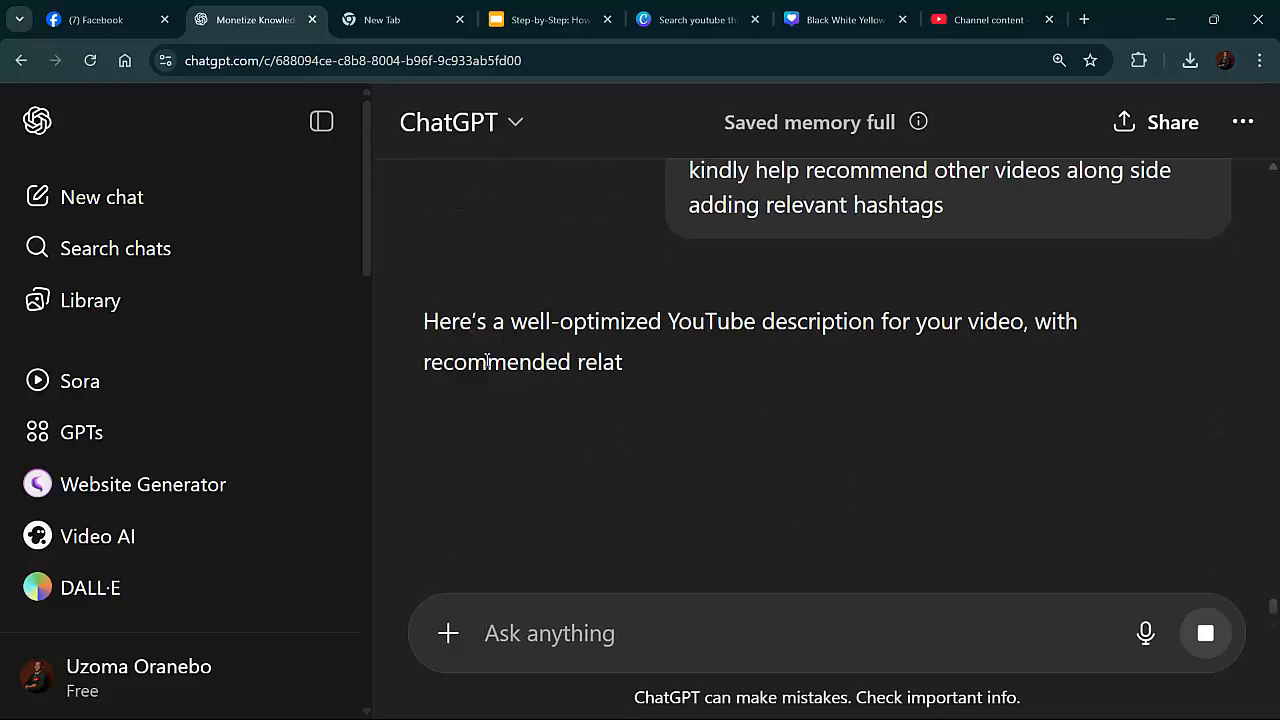
Review the generated video description, including its learning points, recommended videos and hashtags
{"action": "scroll", "coordinate": [600, 380], "scroll_direction": "down", "scroll_amount": 5}
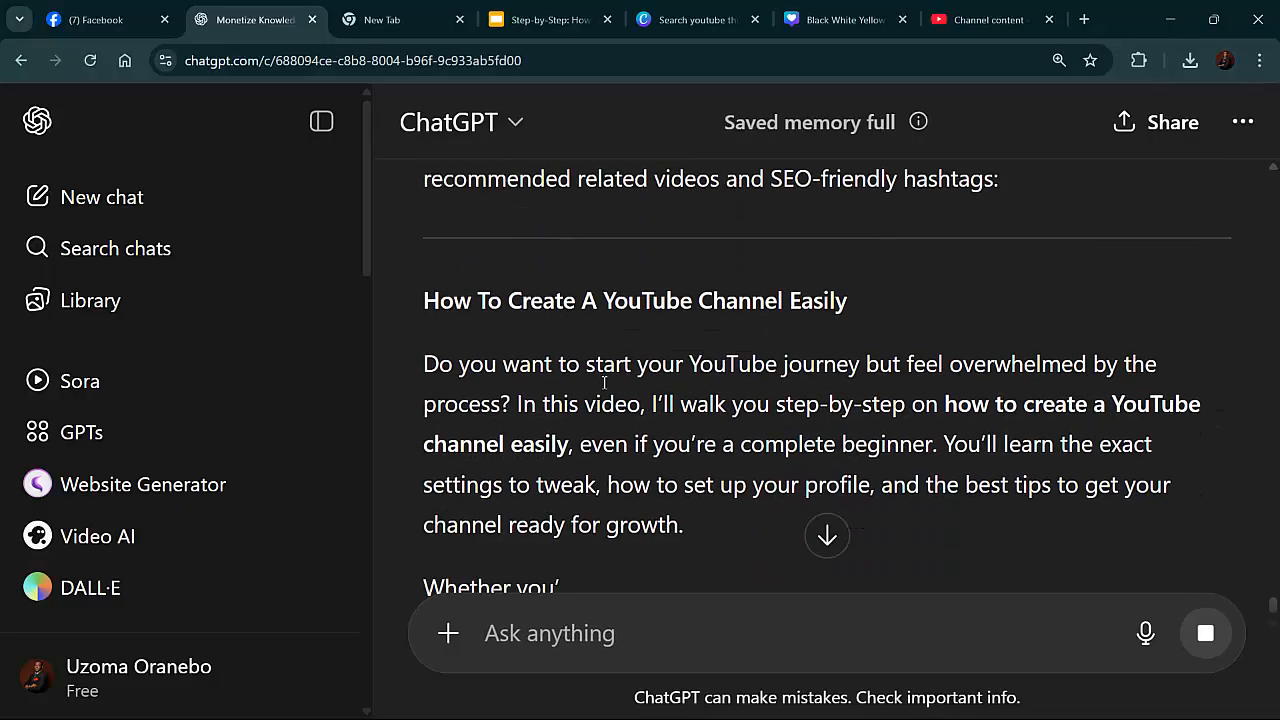
{"action": "scroll", "coordinate": [632, 372], "scroll_direction": "down", "scroll_amount": 3}
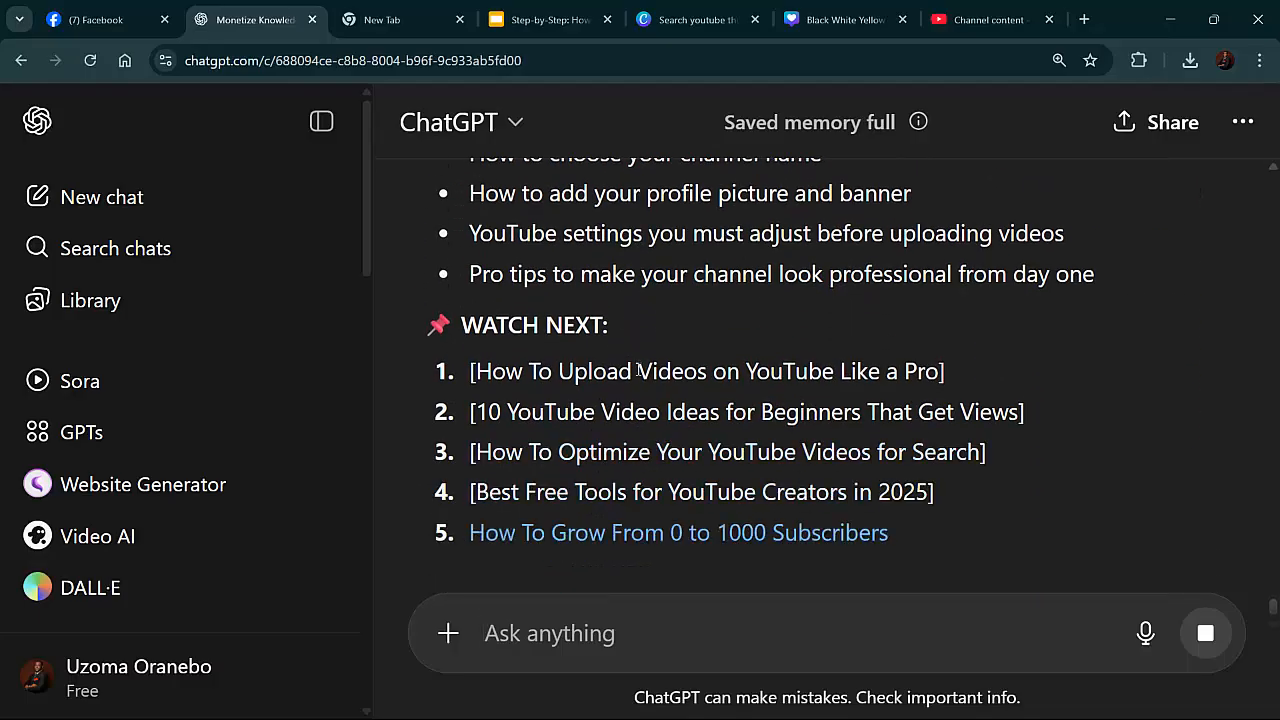
{"action": "scroll", "coordinate": [637, 370], "scroll_direction": "down", "scroll_amount": 2}
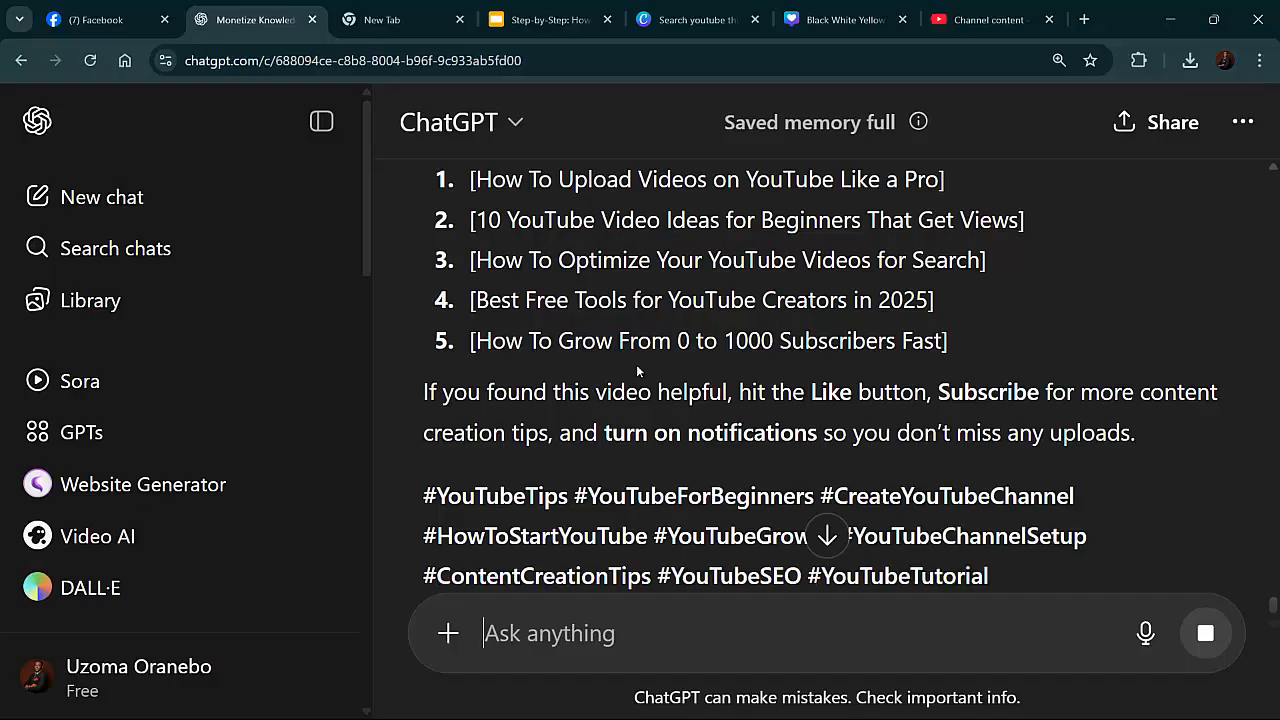
{"action": "scroll", "coordinate": [636, 364], "scroll_direction": "down", "scroll_amount": 1}
{"action": "scroll", "coordinate": [636, 365], "scroll_direction": "up", "scroll_amount": 4}
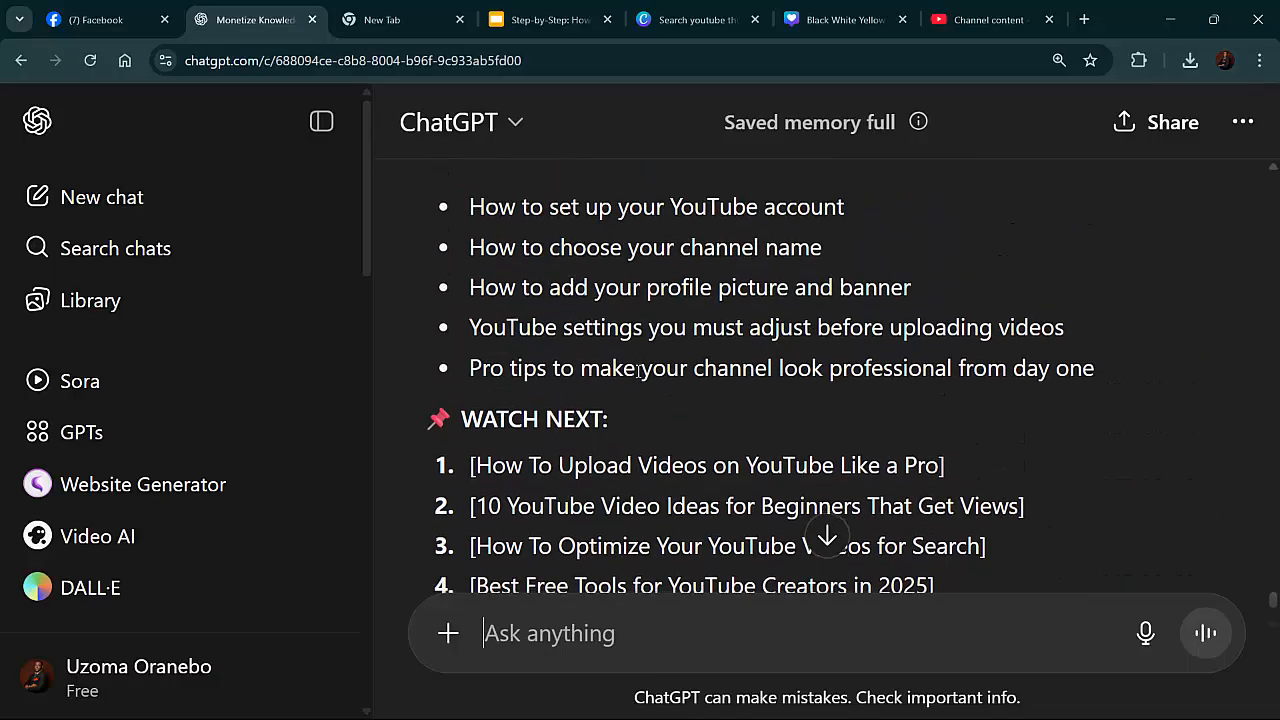
{"action": "scroll", "coordinate": [637, 370], "scroll_direction": "down", "scroll_amount": 2}
{"action": "scroll", "coordinate": [631, 372], "scroll_direction": "down", "scroll_amount": 2}
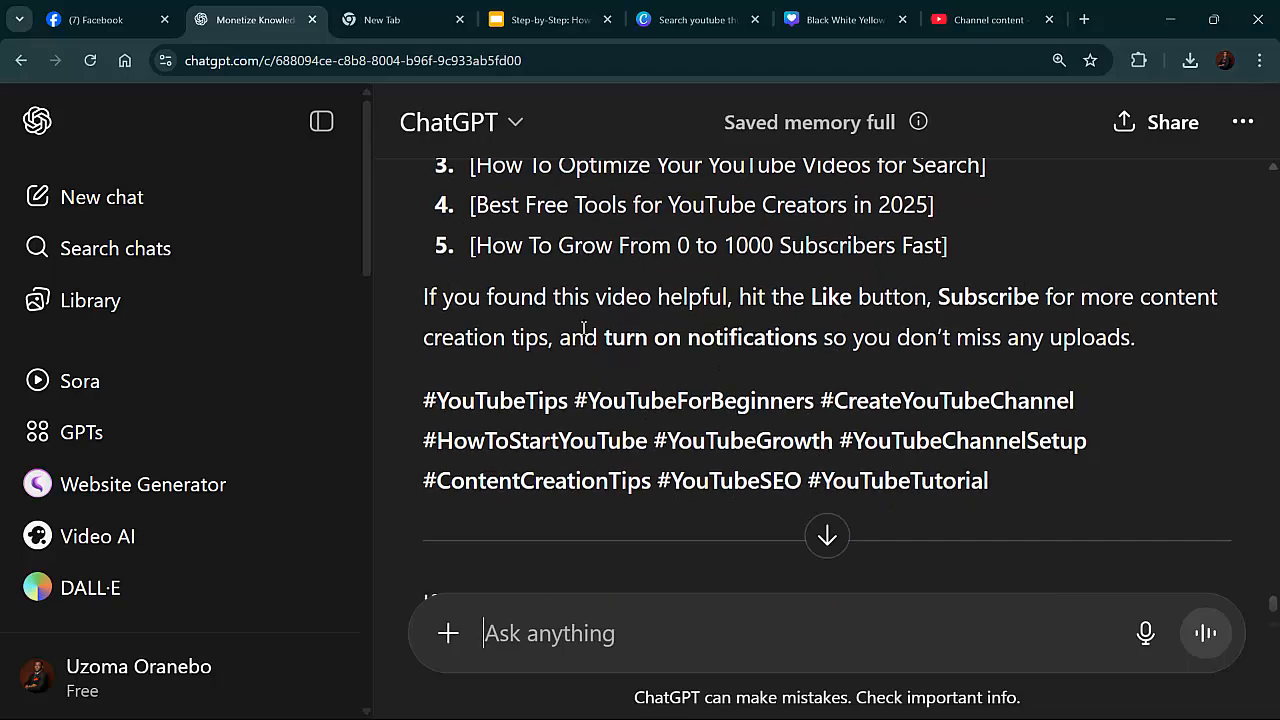
{"action": "scroll", "coordinate": [581, 318], "scroll_direction": "up", "scroll_amount": 4}
{"action": "scroll", "coordinate": [581, 336], "scroll_direction": "down", "scroll_amount": 2}
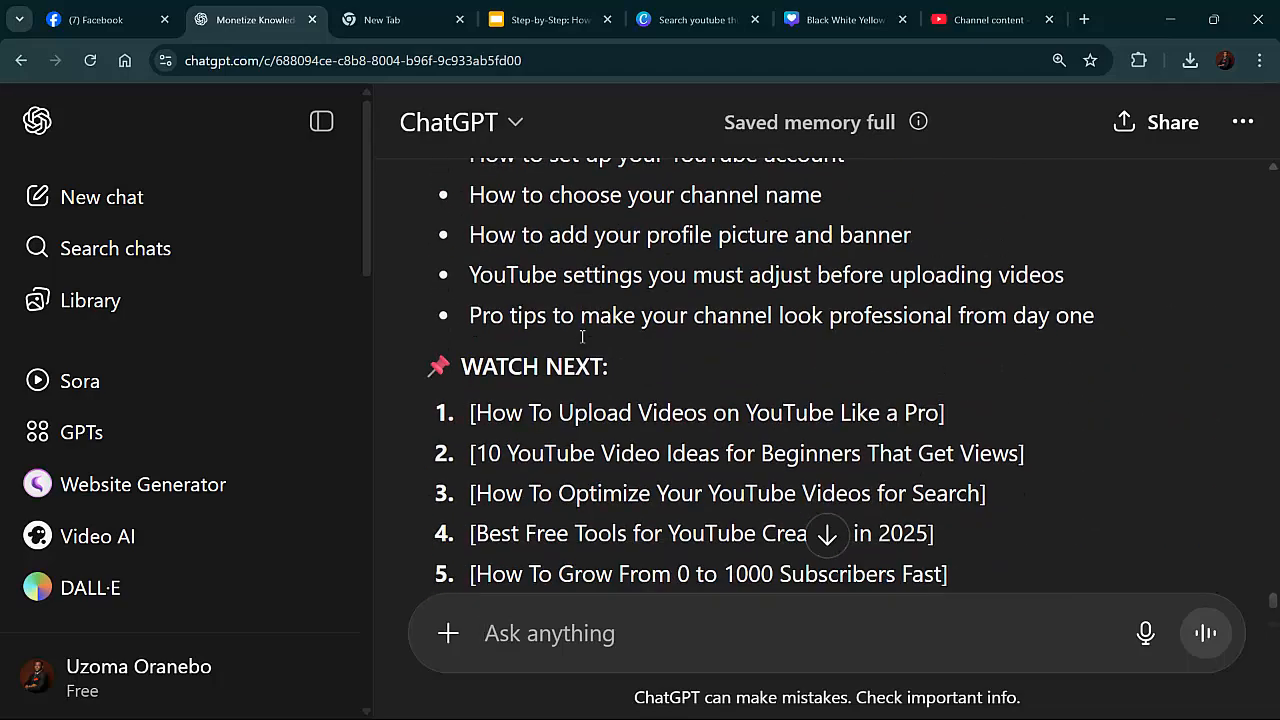
{"action": "scroll", "coordinate": [578, 343], "scroll_direction": "up", "scroll_amount": 10}
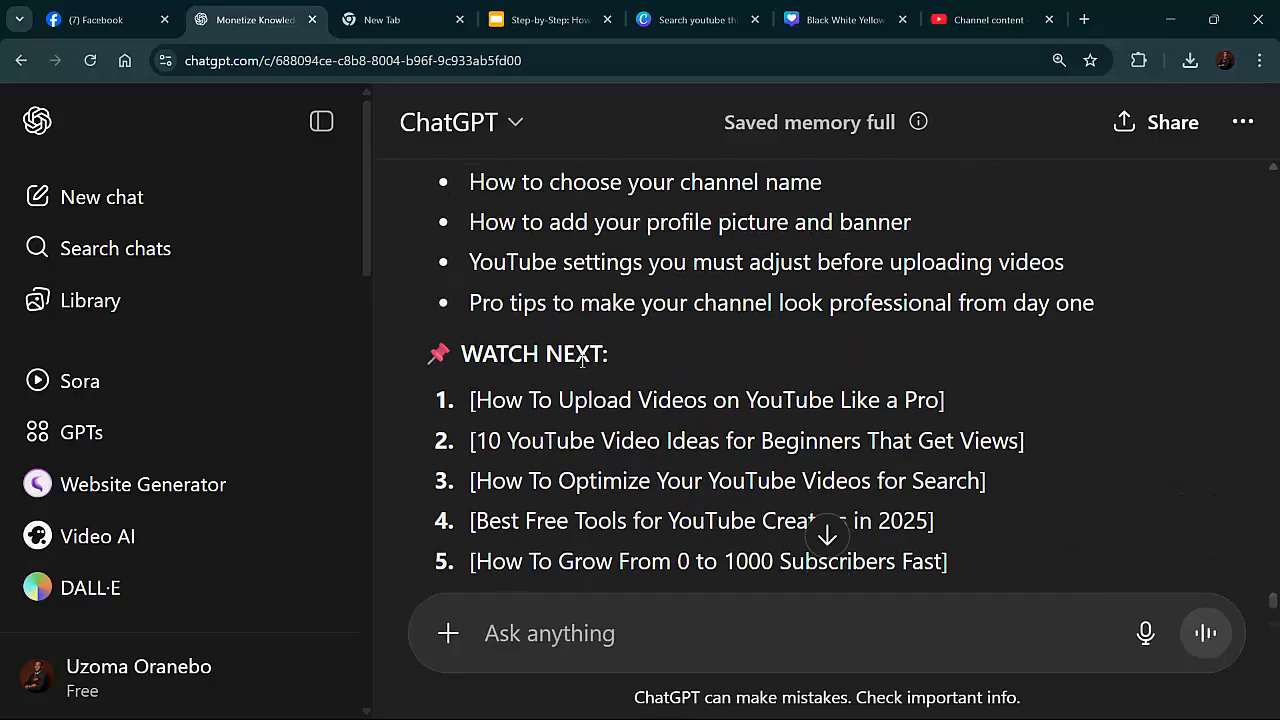
{"action": "scroll", "coordinate": [511, 350], "scroll_direction": "up", "scroll_amount": 1}
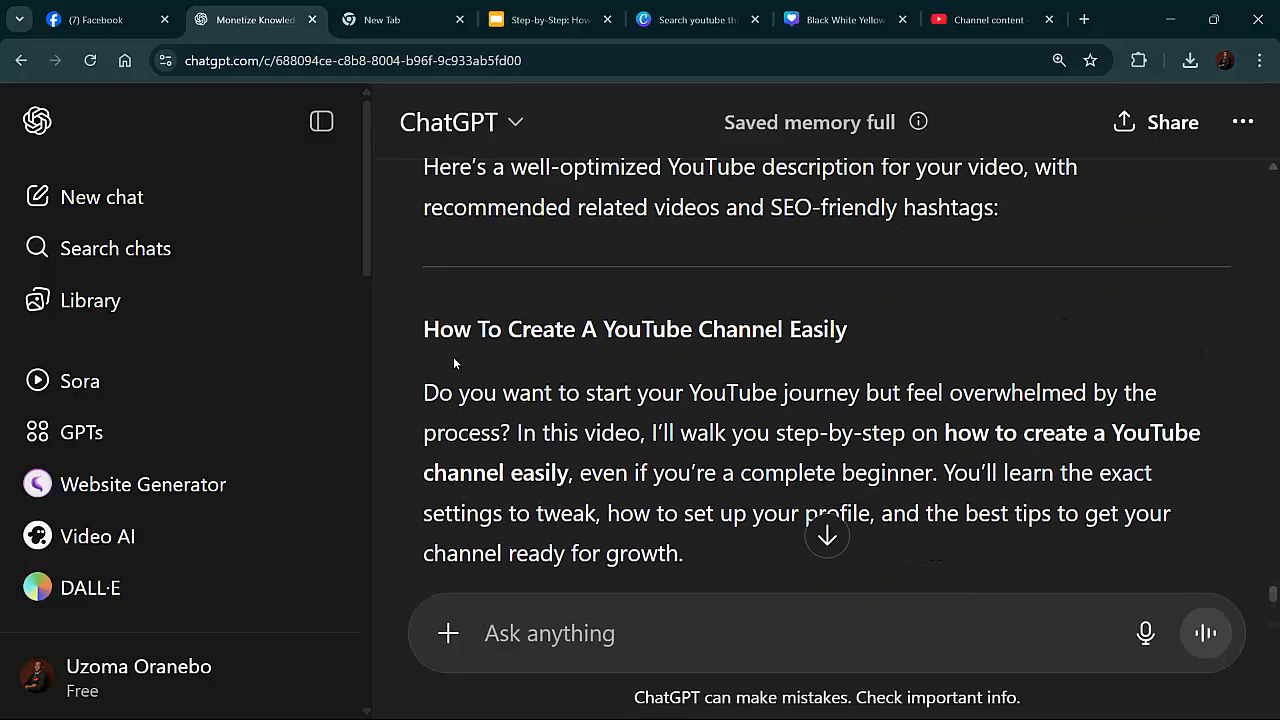
Copy the generated description from the paragraph starting "Do you want to start your YouTube journey" through the "WATCH NEXT:" heading
{"action": "left_click_drag", "start_coordinate": [425, 393], "coordinate": [691, 434]}
{"action": "right_click", "coordinate": [712, 352]}
{"action": "left_click", "coordinate": [748, 378]}
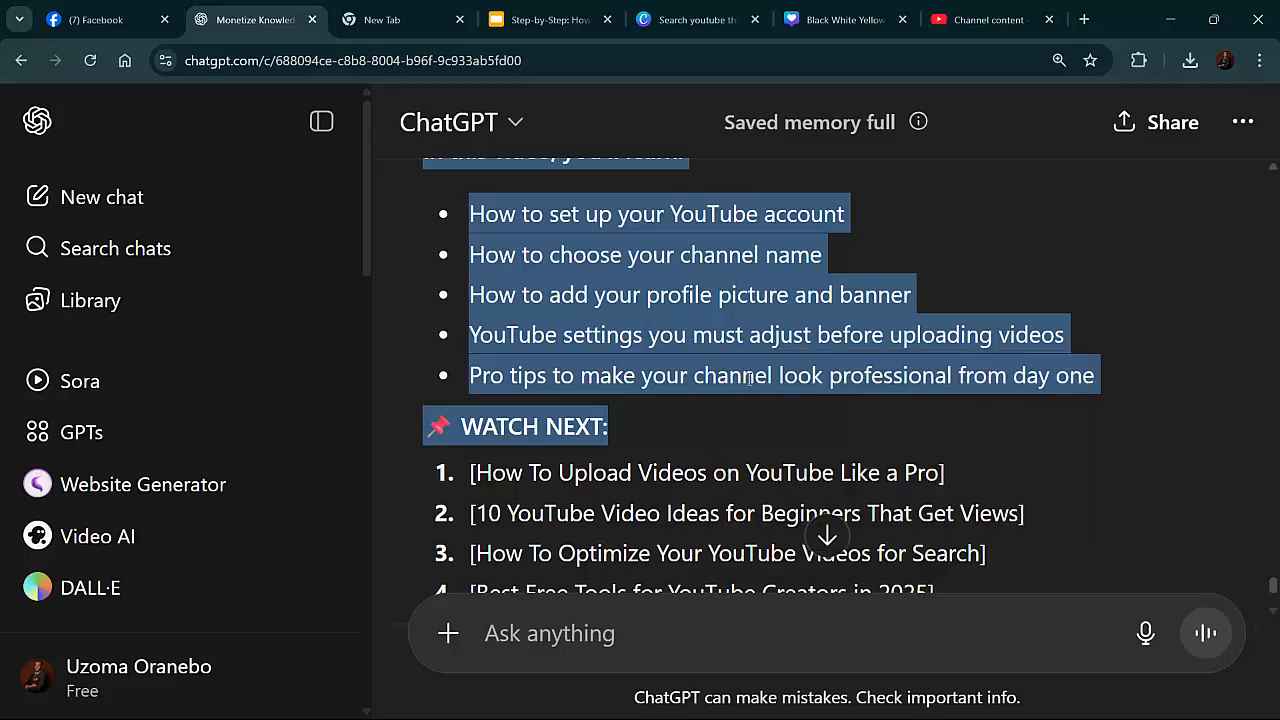
{"action": "scroll", "coordinate": [584, 430], "scroll_direction": "down", "scroll_amount": 3}
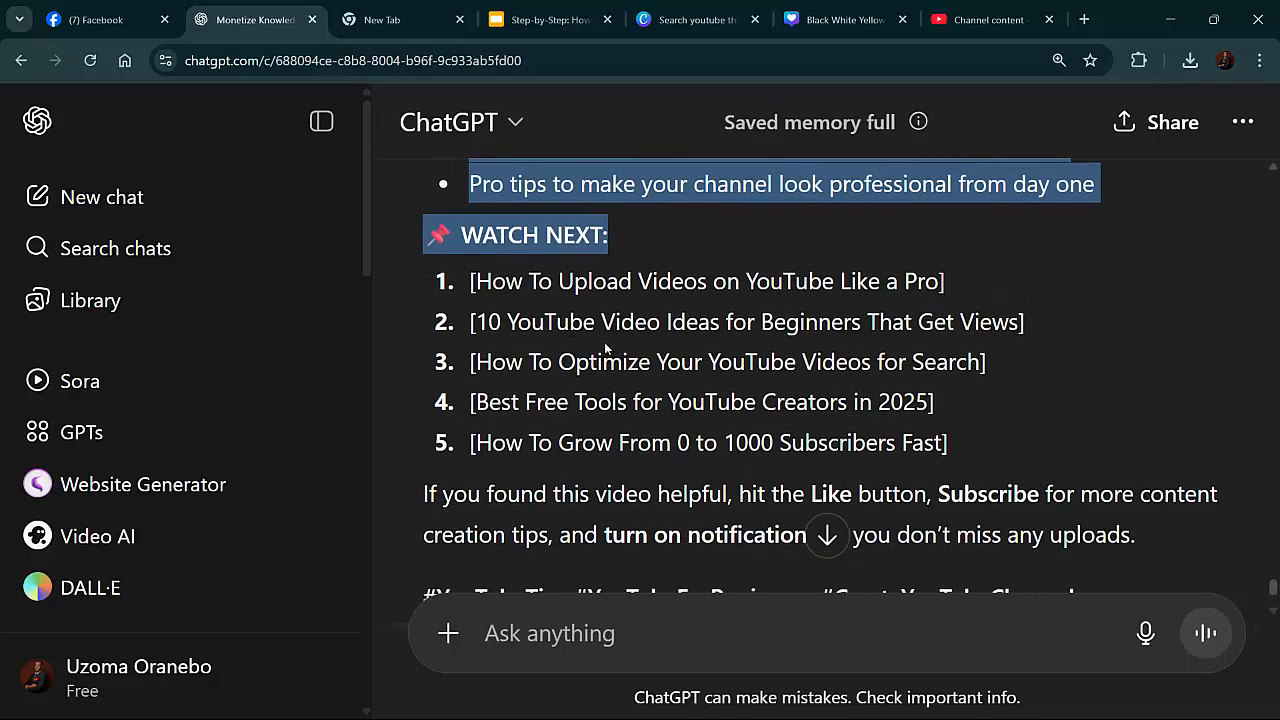
{"action": "scroll", "coordinate": [606, 345], "scroll_direction": "down", "scroll_amount": 3}
{"action": "scroll", "coordinate": [603, 347], "scroll_direction": "up", "scroll_amount": 4}
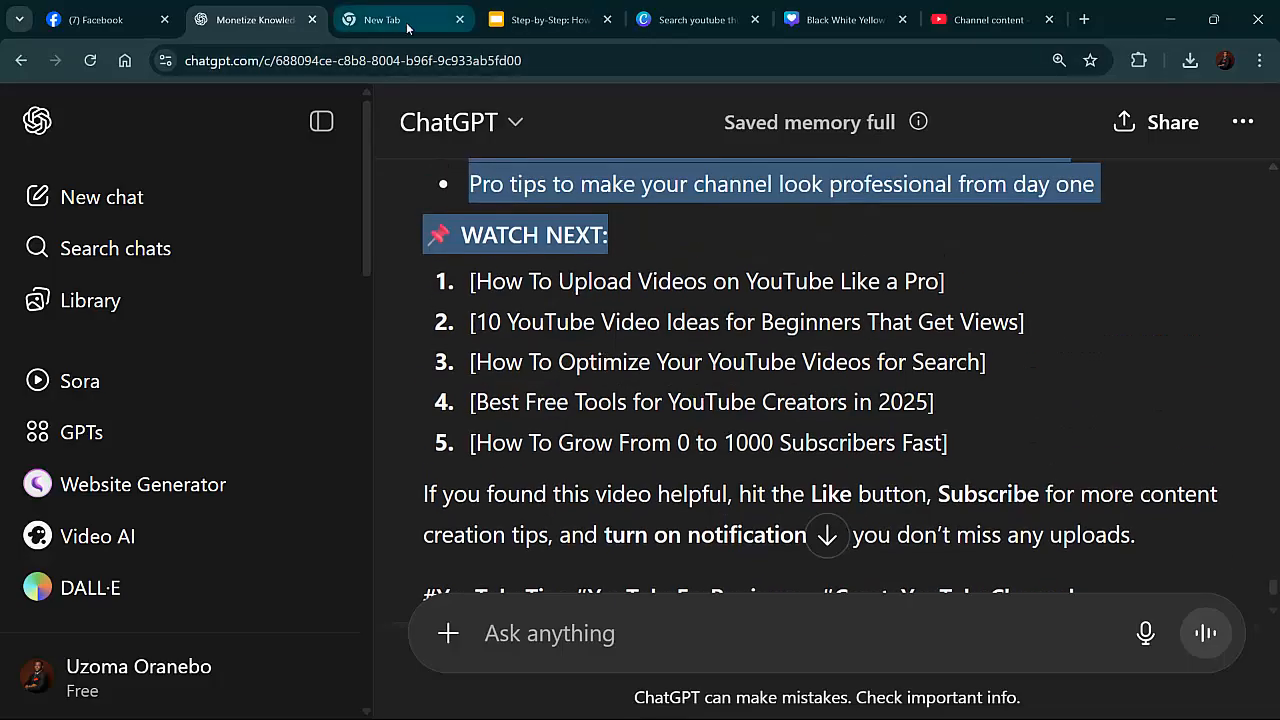
Switch to YouTube Studio, paste the copied text as the draft's description and add a blank line after "WATCH NEXT:"
{"action": "left_click", "coordinate": [980, 20]}
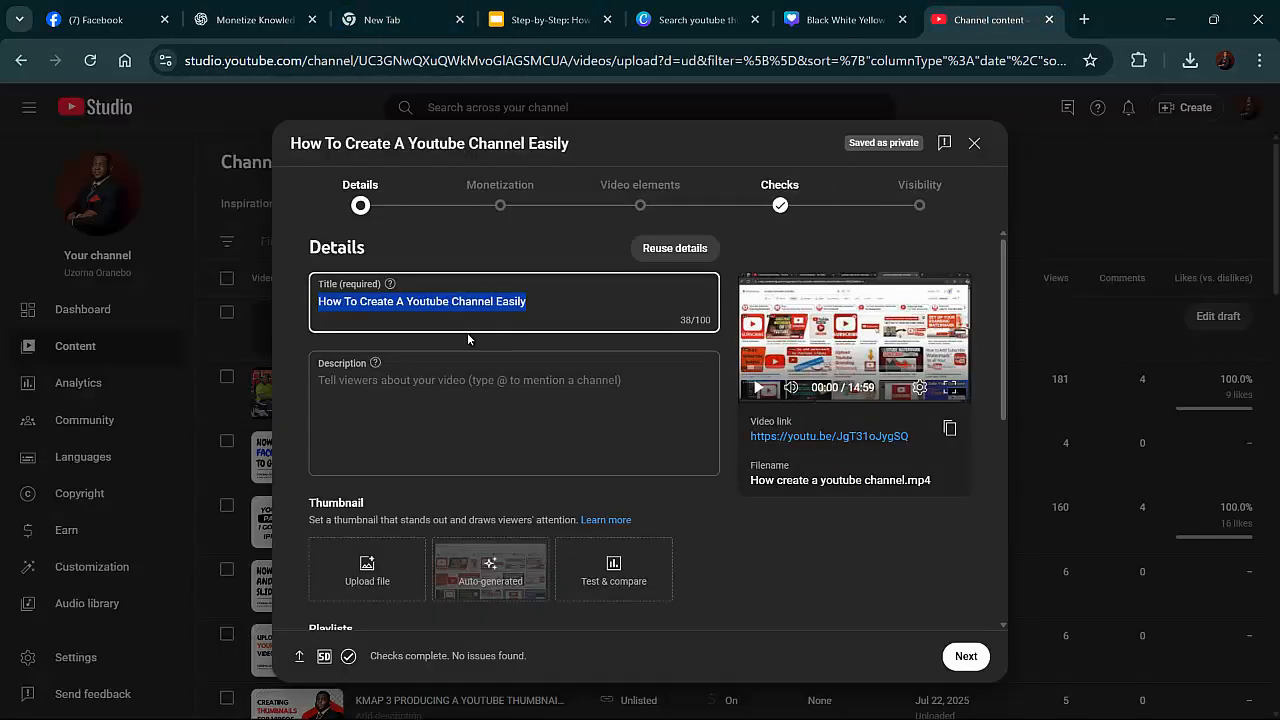
{"action": "left_click", "coordinate": [444, 376]}
{"action": "right_click", "coordinate": [451, 384]}
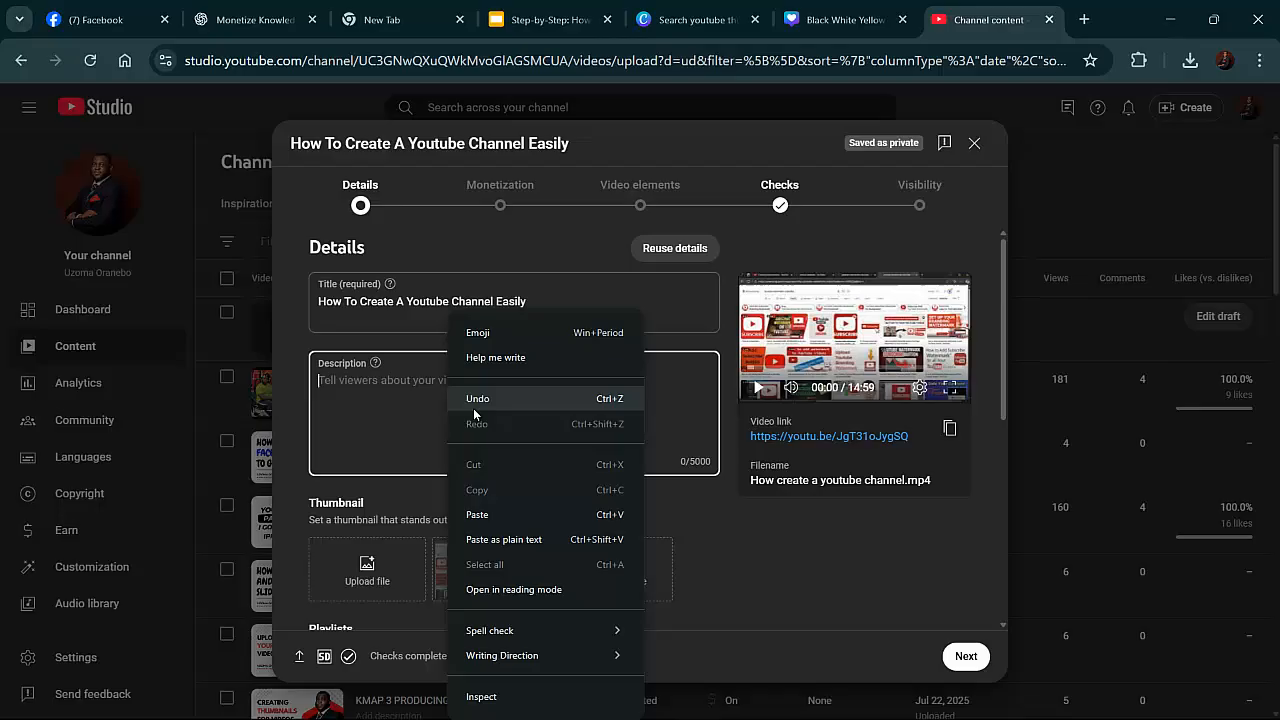
{"action": "left_click", "coordinate": [476, 509]}
{"action": "scroll", "coordinate": [468, 492], "scroll_direction": "down", "scroll_amount": 4}
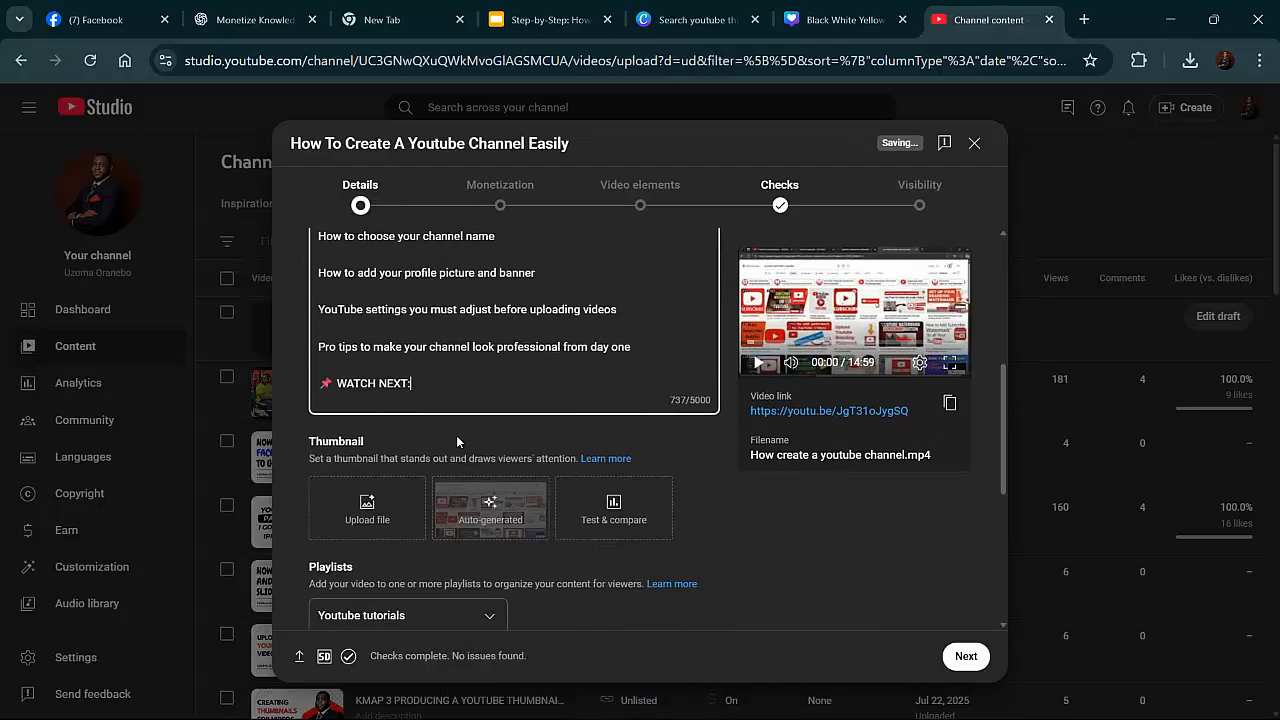
{"action": "key", "text": "Return"}
{"action": "key", "text": "Return"}
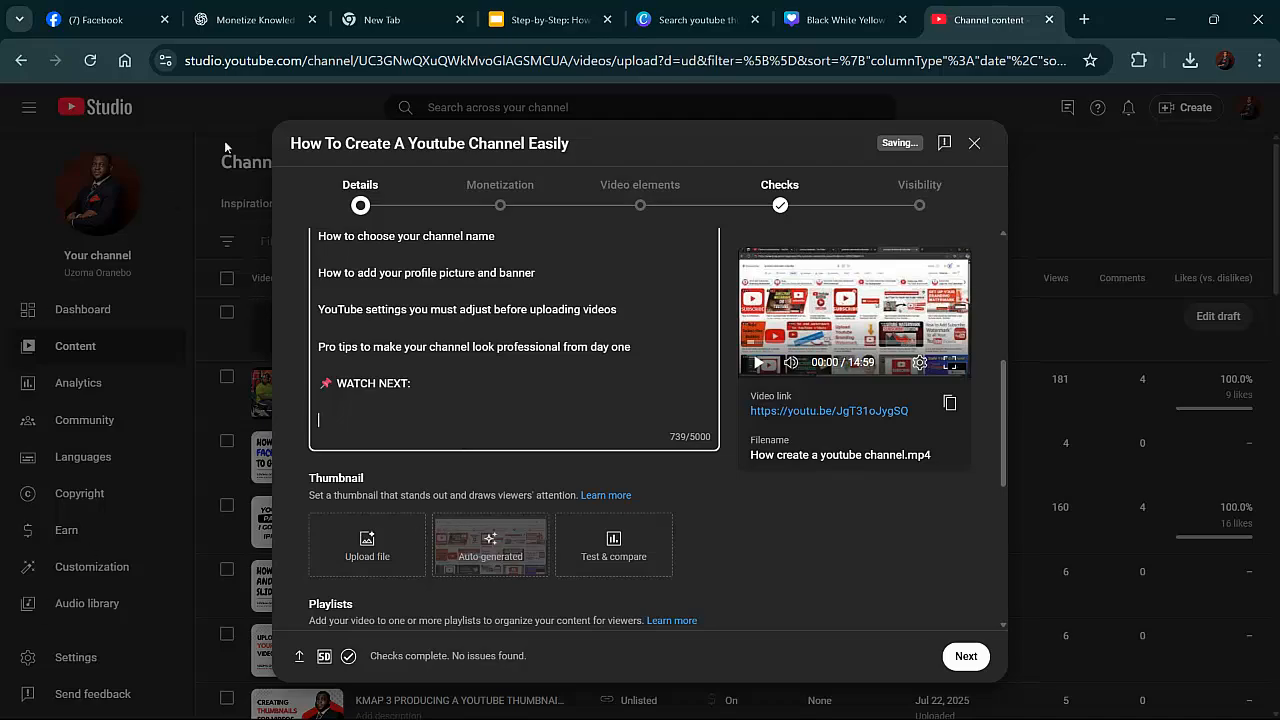
Switch to ChatGPT, copy the earlier reply's recommended videos from "5 tools that has helped me" through the WhatsApp channel link, and return to YouTube Studio
{"action": "left_click", "coordinate": [255, 19]}
{"action": "scroll", "coordinate": [589, 348], "scroll_direction": "up", "scroll_amount": 15}
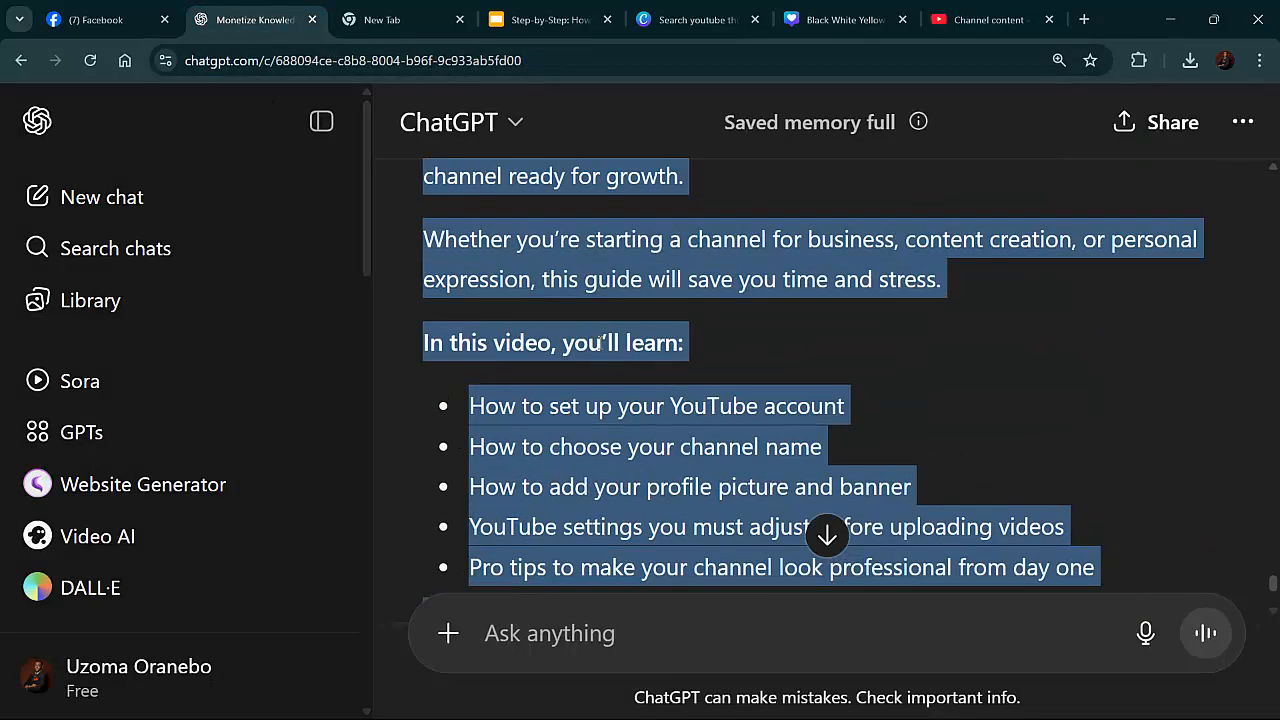
{"action": "scroll", "coordinate": [644, 322], "scroll_direction": "up", "scroll_amount": 12}
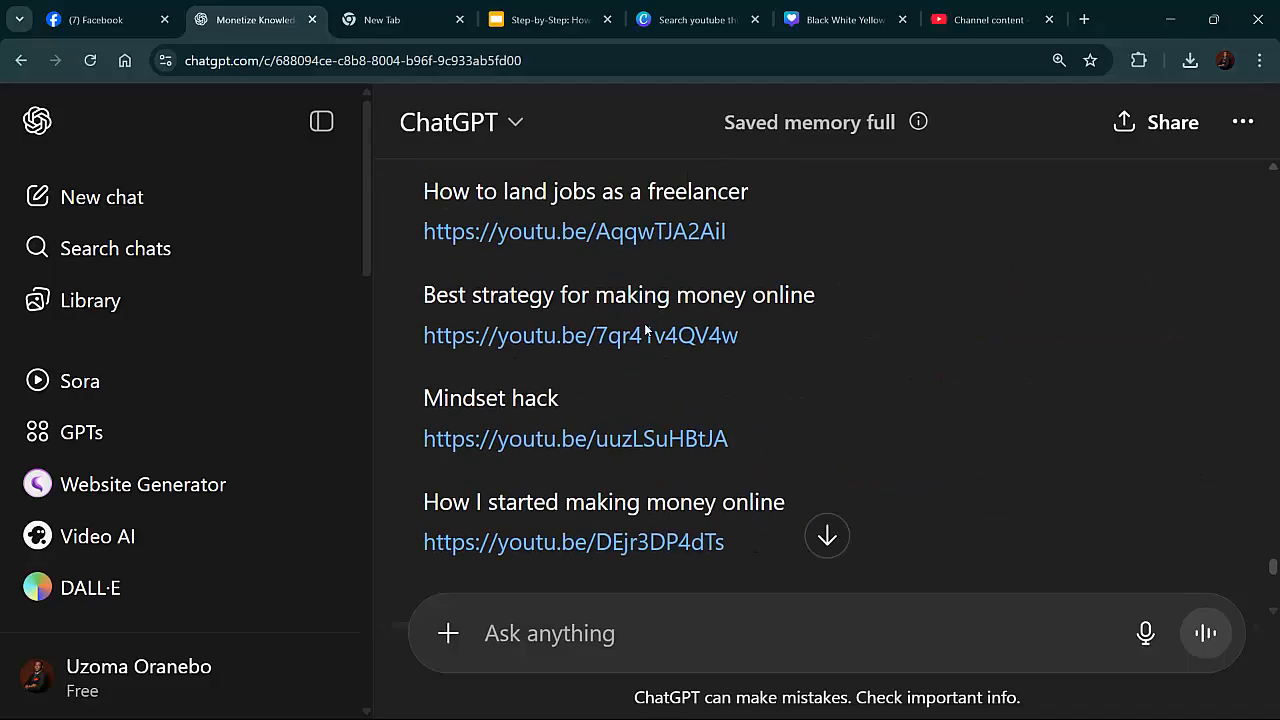
{"action": "scroll", "coordinate": [643, 330], "scroll_direction": "up", "scroll_amount": 2}
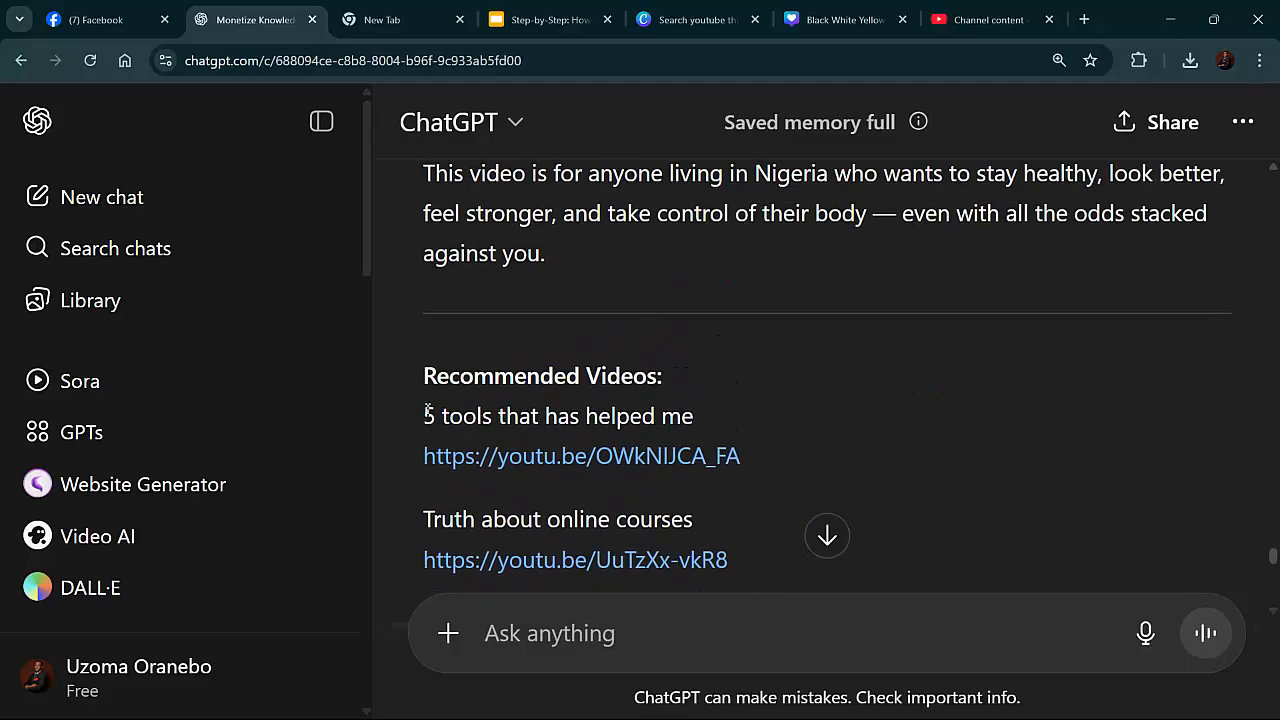
{"action": "left_click_drag", "start_coordinate": [429, 414], "coordinate": [1065, 226]}
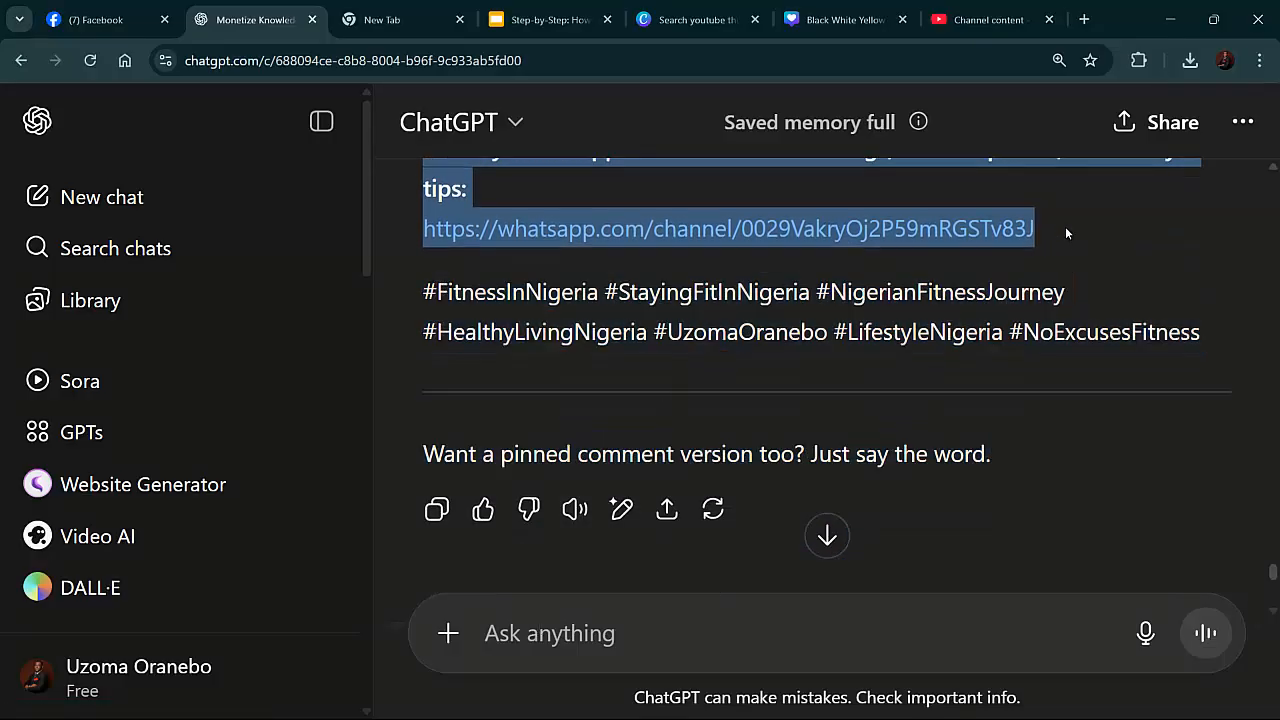
{"action": "right_click", "coordinate": [978, 236]}
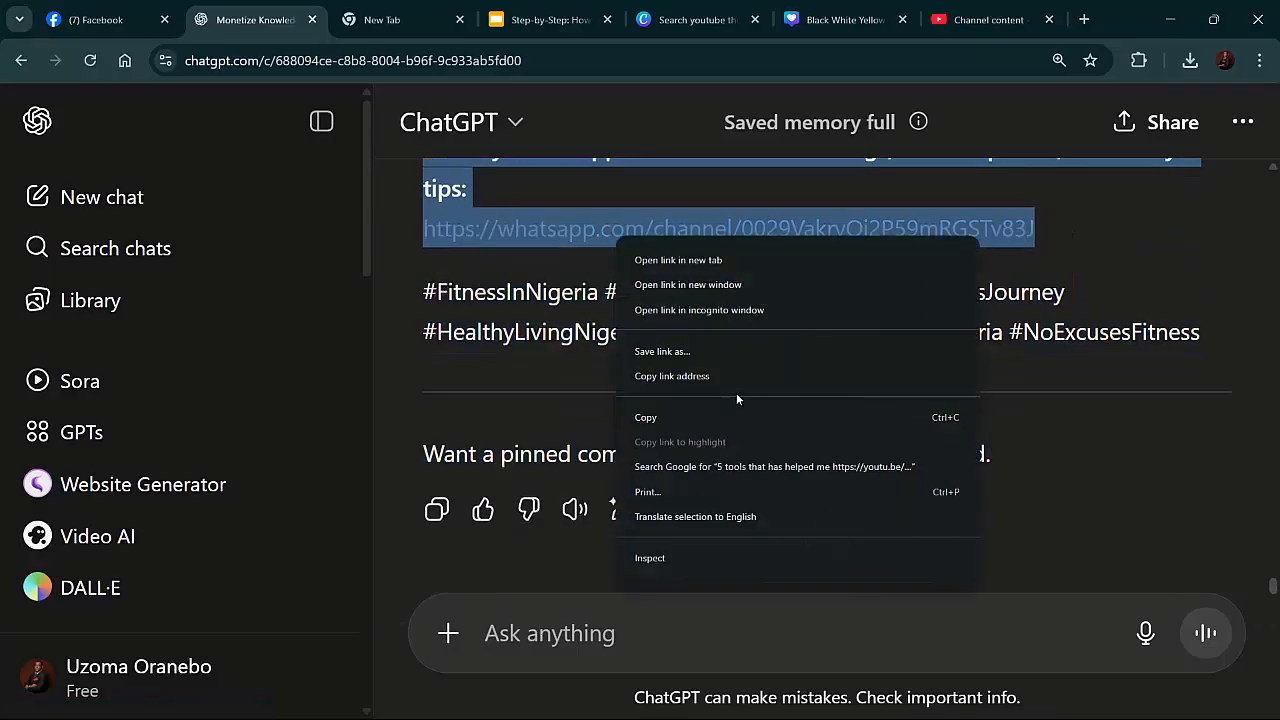
{"action": "left_click", "coordinate": [714, 414]}
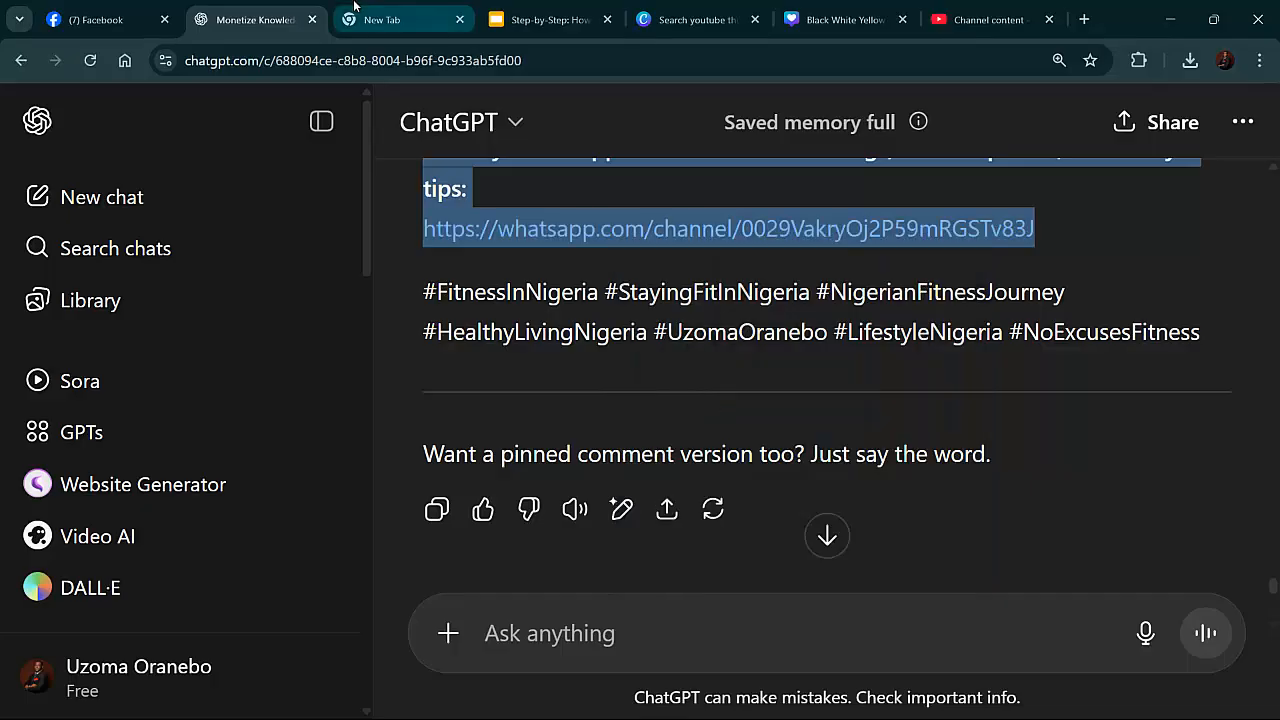
{"action": "left_click", "coordinate": [980, 19]}
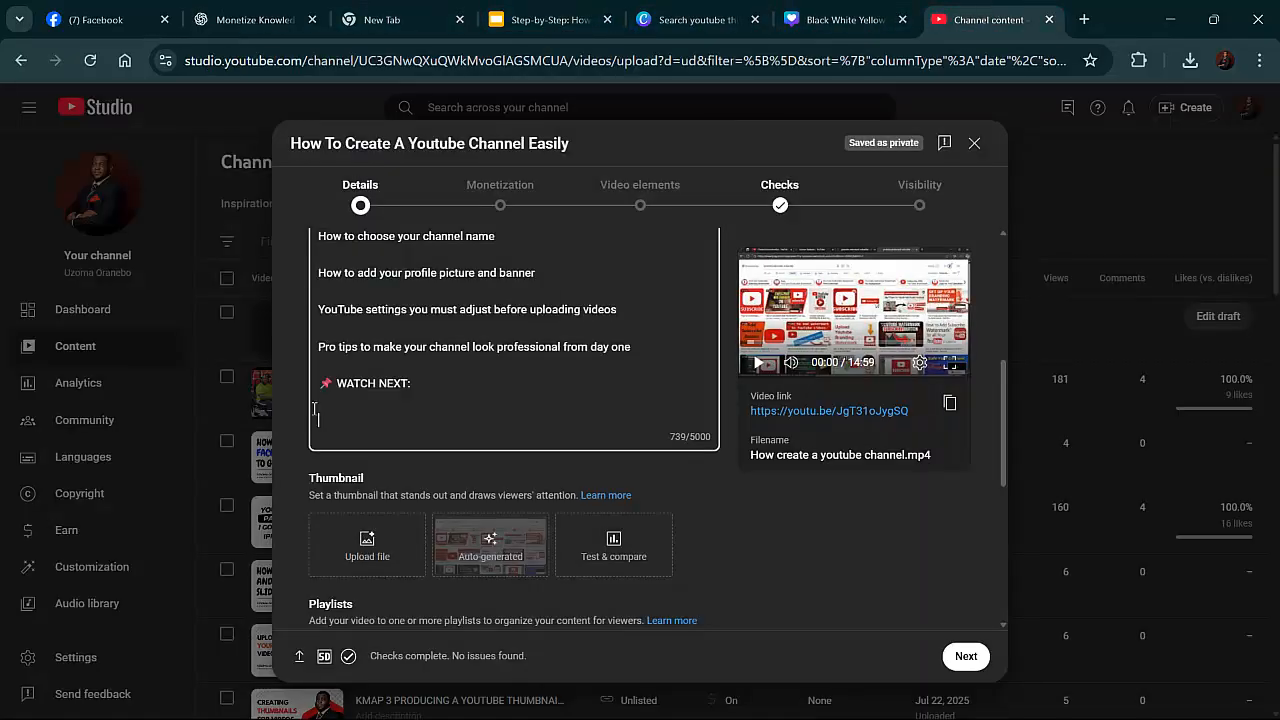
Paste the copied recommended videos and WhatsApp channel link under "WATCH NEXT:" in the description, and add a blank line at the end
{"action": "right_click", "coordinate": [330, 415]}
{"action": "left_click", "coordinate": [383, 203]}
{"action": "scroll", "coordinate": [337, 418], "scroll_direction": "down", "scroll_amount": 3}
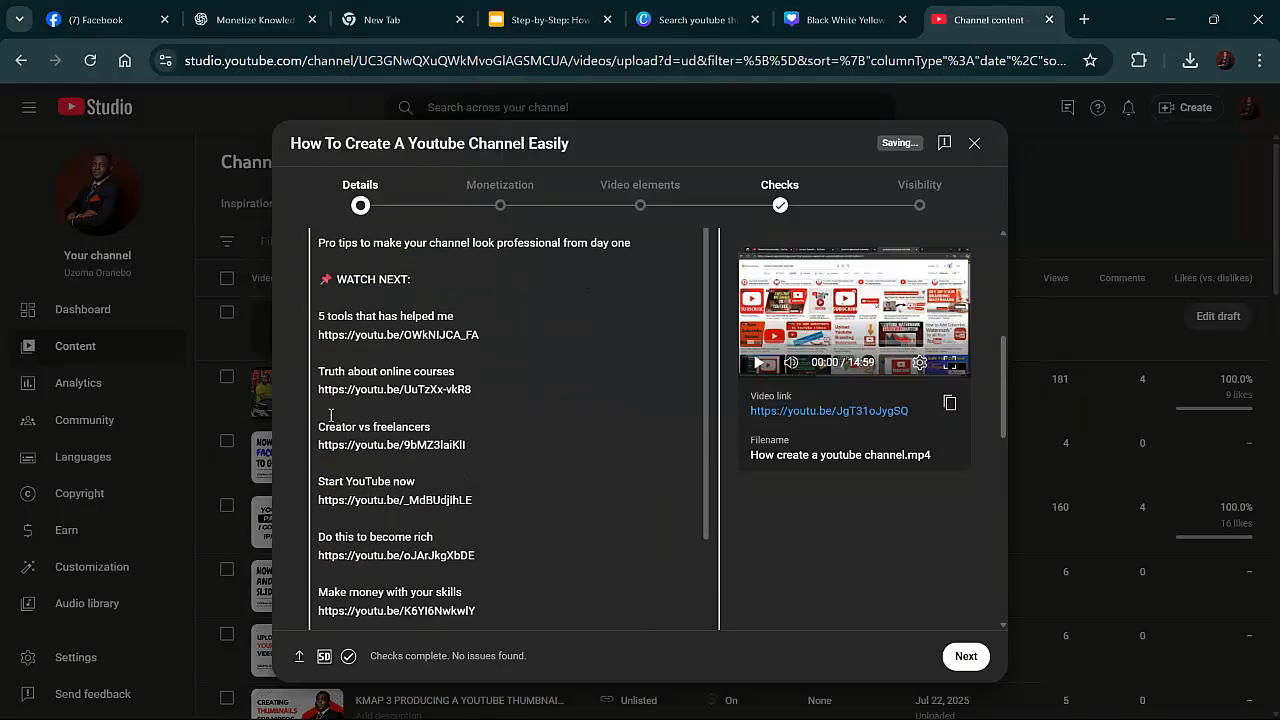
{"action": "scroll", "coordinate": [337, 418], "scroll_direction": "down", "scroll_amount": 1}
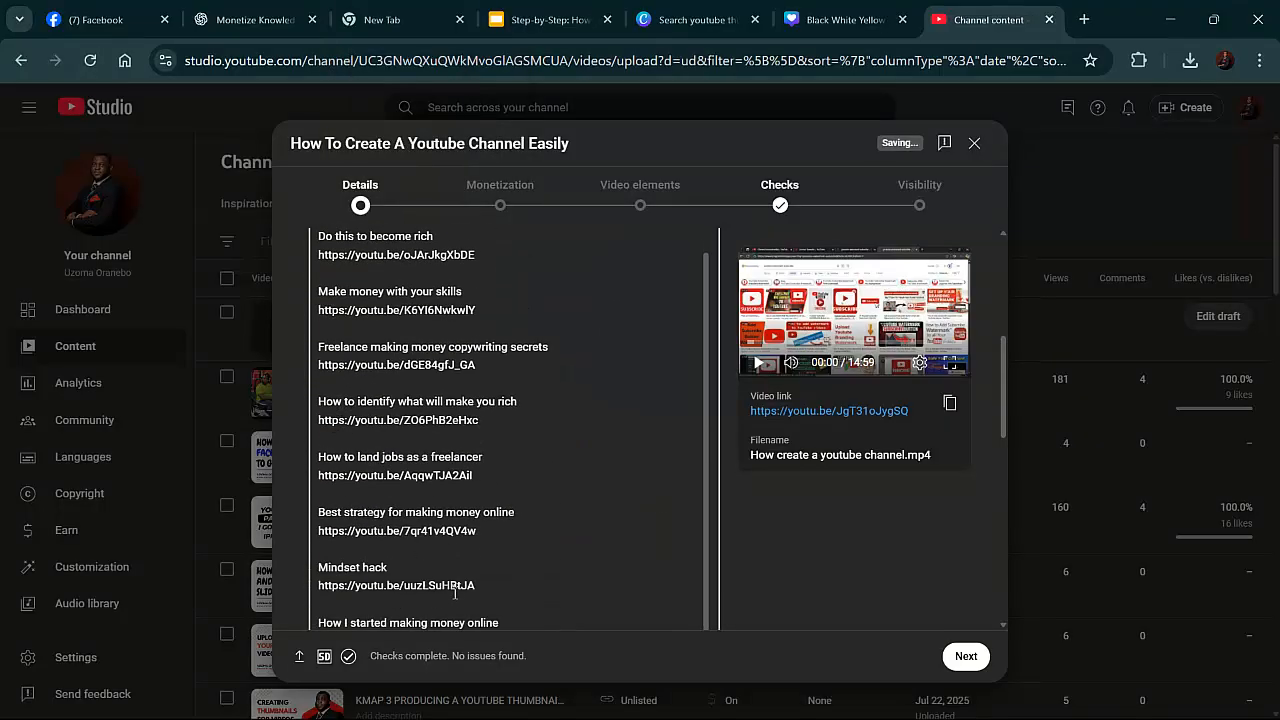
{"action": "scroll", "coordinate": [330, 527], "scroll_direction": "down", "scroll_amount": 5}
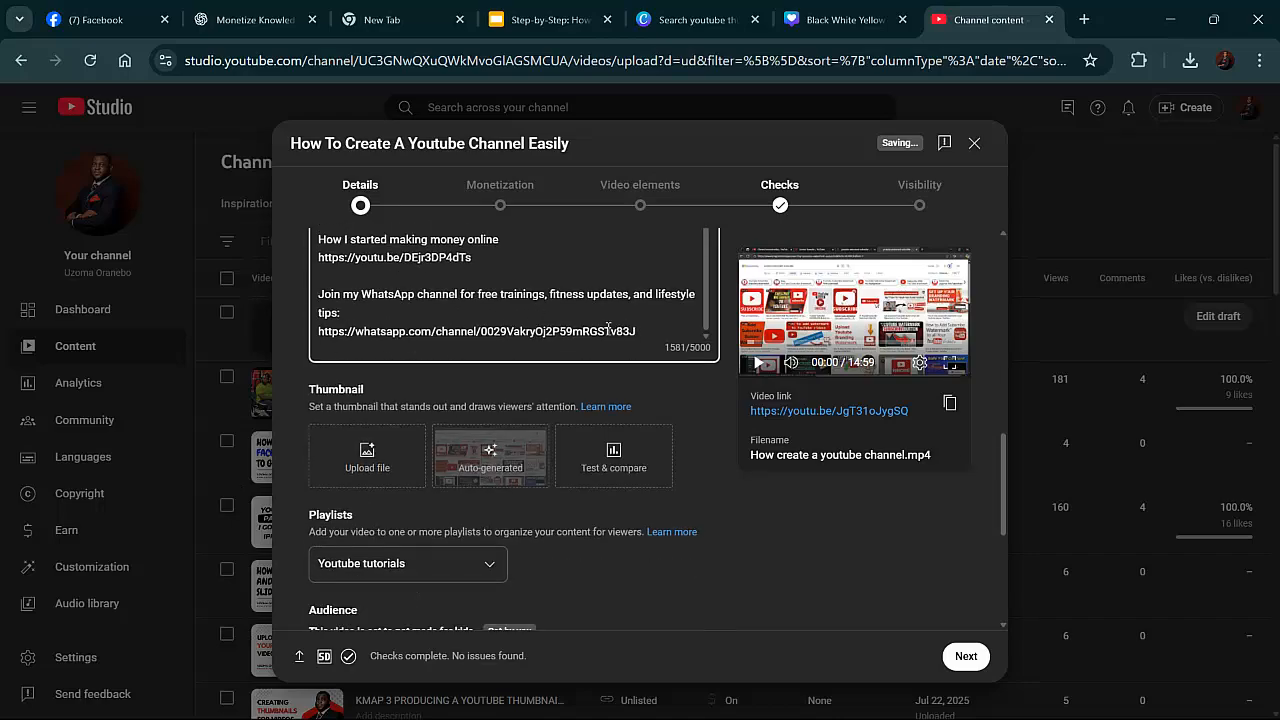
{"action": "key", "text": "Return"}
{"action": "key", "text": "Return"}
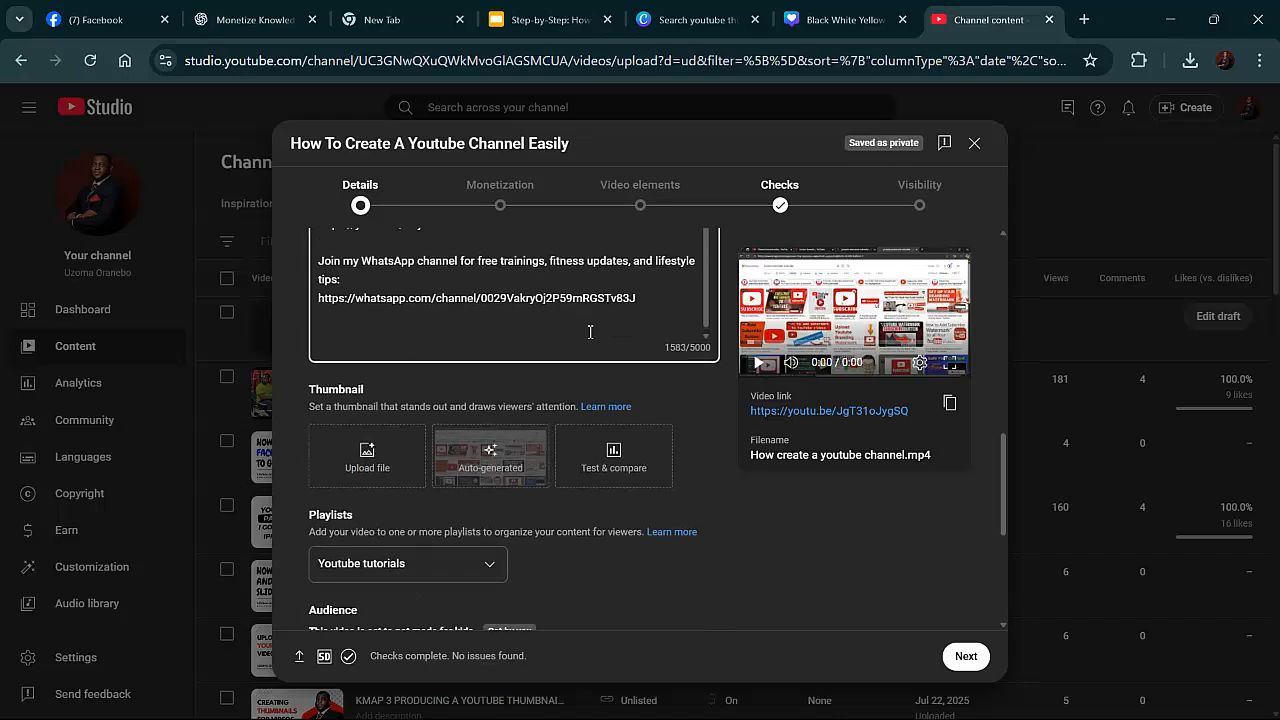
Switch to ChatGPT and copy the newest description's hashtags from #YouTubeTips through #YouTubeTutorial, then collapse the chat history
{"action": "left_click", "coordinate": [250, 19]}
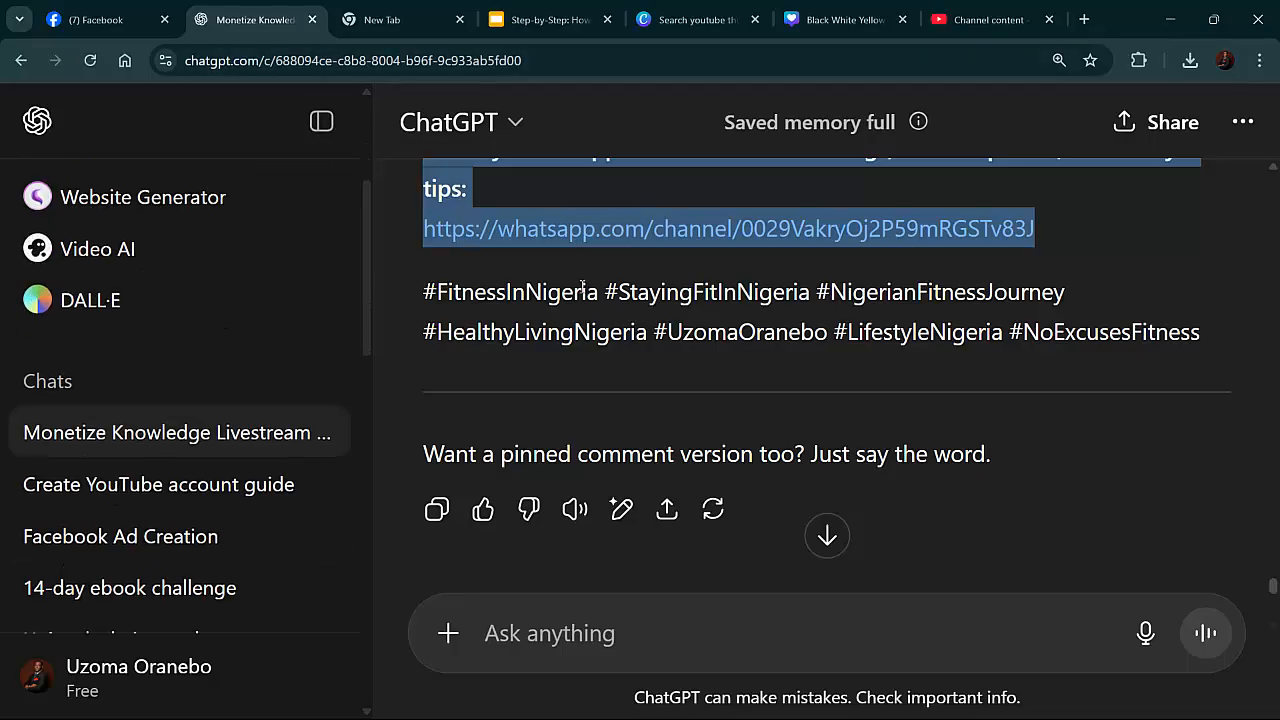
{"action": "scroll", "coordinate": [583, 288], "scroll_direction": "down", "scroll_amount": 20}
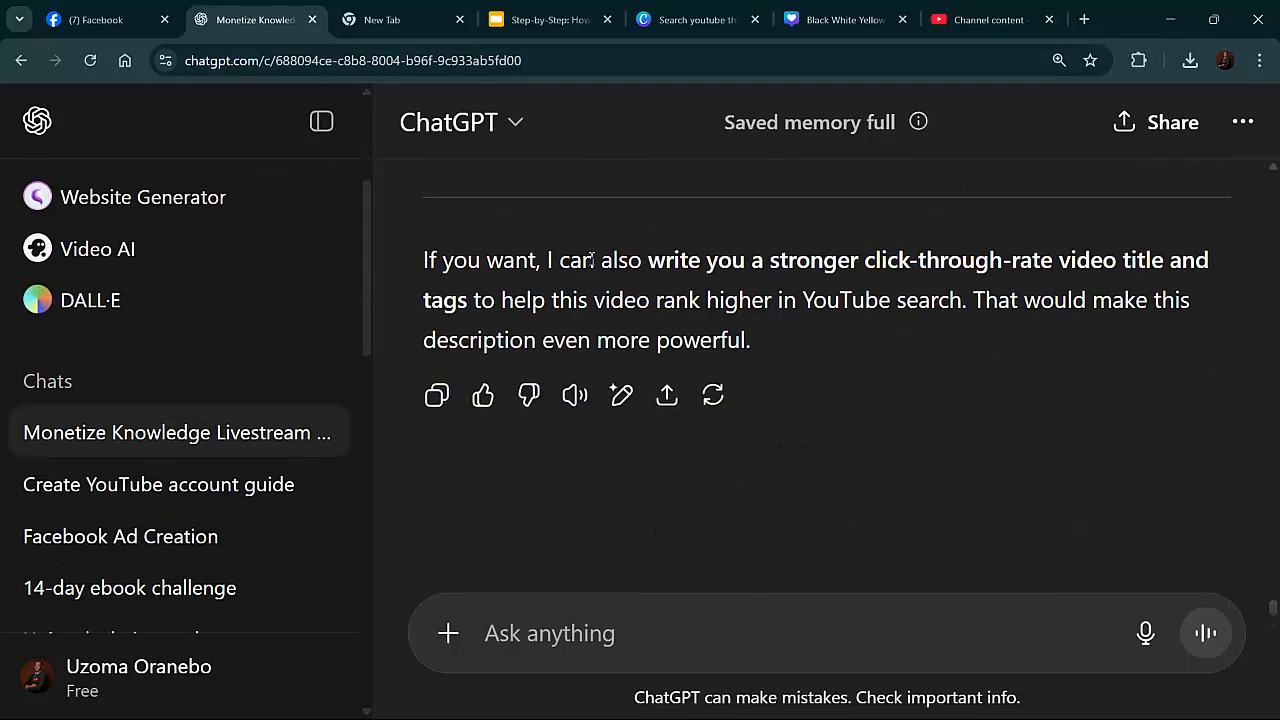
{"action": "scroll", "coordinate": [623, 288], "scroll_direction": "up", "scroll_amount": 2}
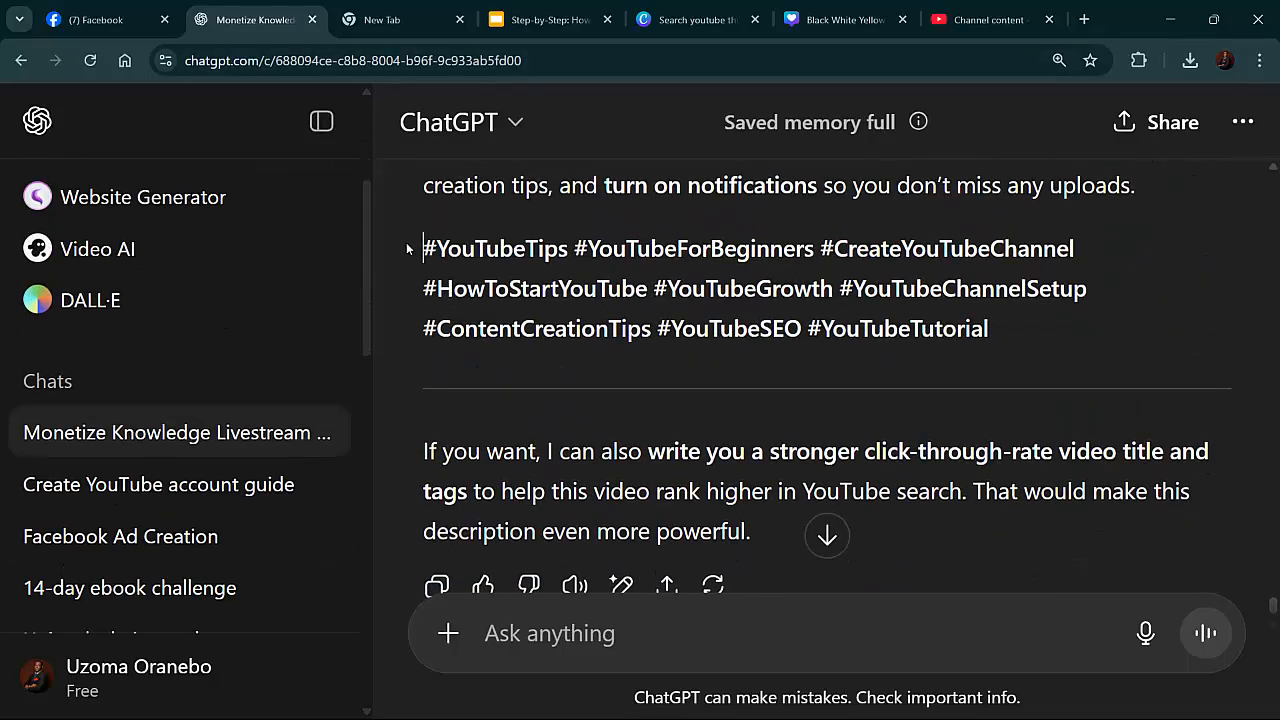
{"action": "left_click_drag", "start_coordinate": [407, 248], "coordinate": [991, 326]}
{"action": "right_click", "coordinate": [982, 328]}
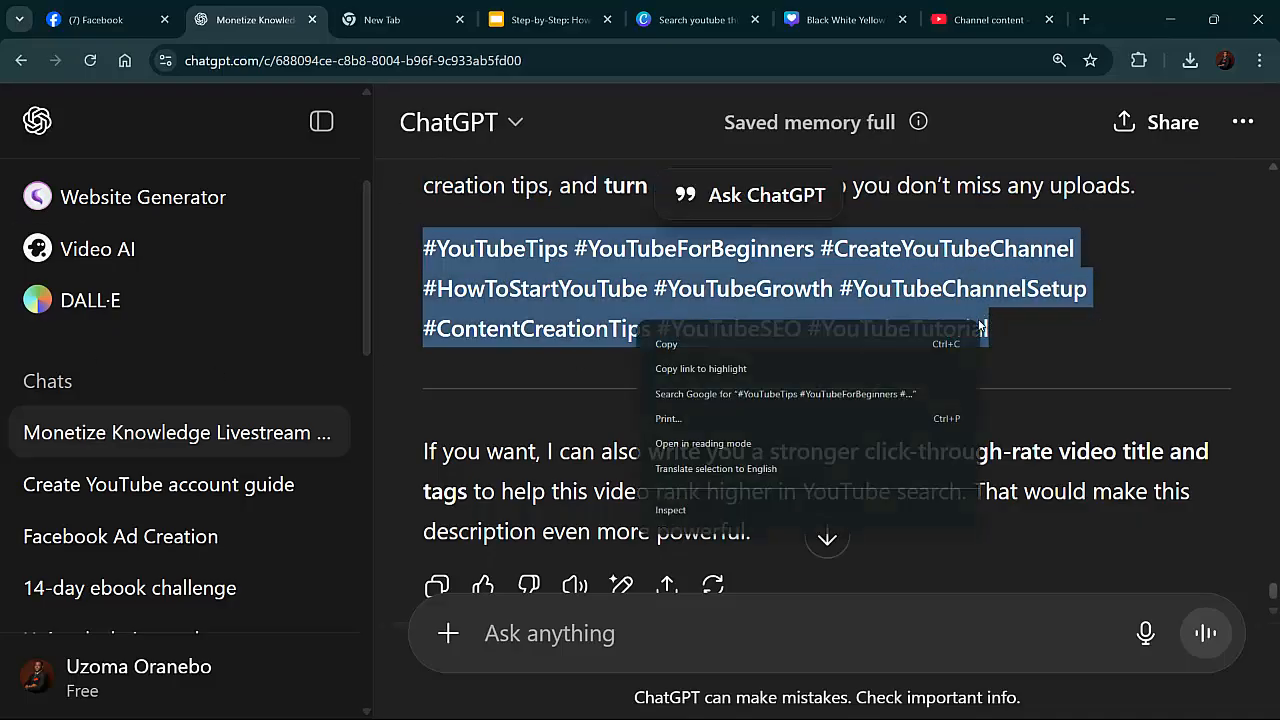
{"action": "left_click", "coordinate": [848, 352]}
{"action": "left_click", "coordinate": [320, 121]}
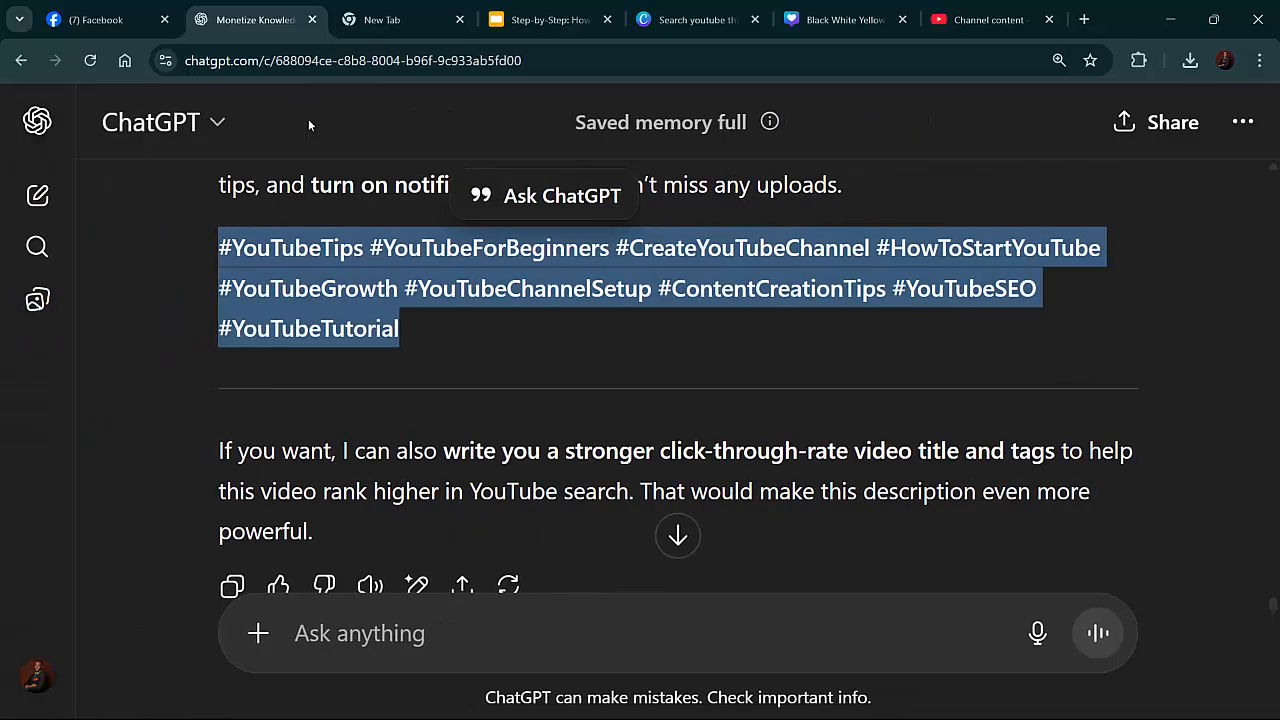
Switch to YouTube Studio, paste the hashtags at the end of the description and accept the suggested #youtubetutorial for the last one
{"action": "left_click", "coordinate": [1028, 25]}
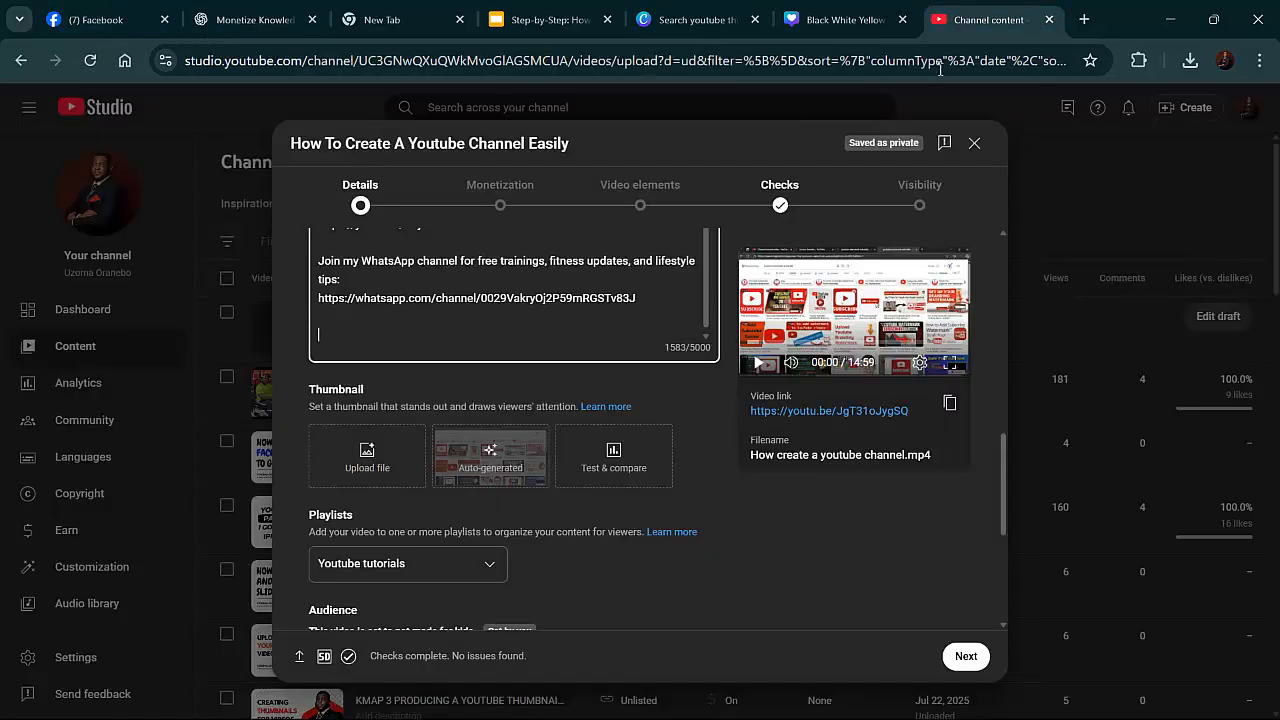
{"action": "right_click", "coordinate": [333, 340]}
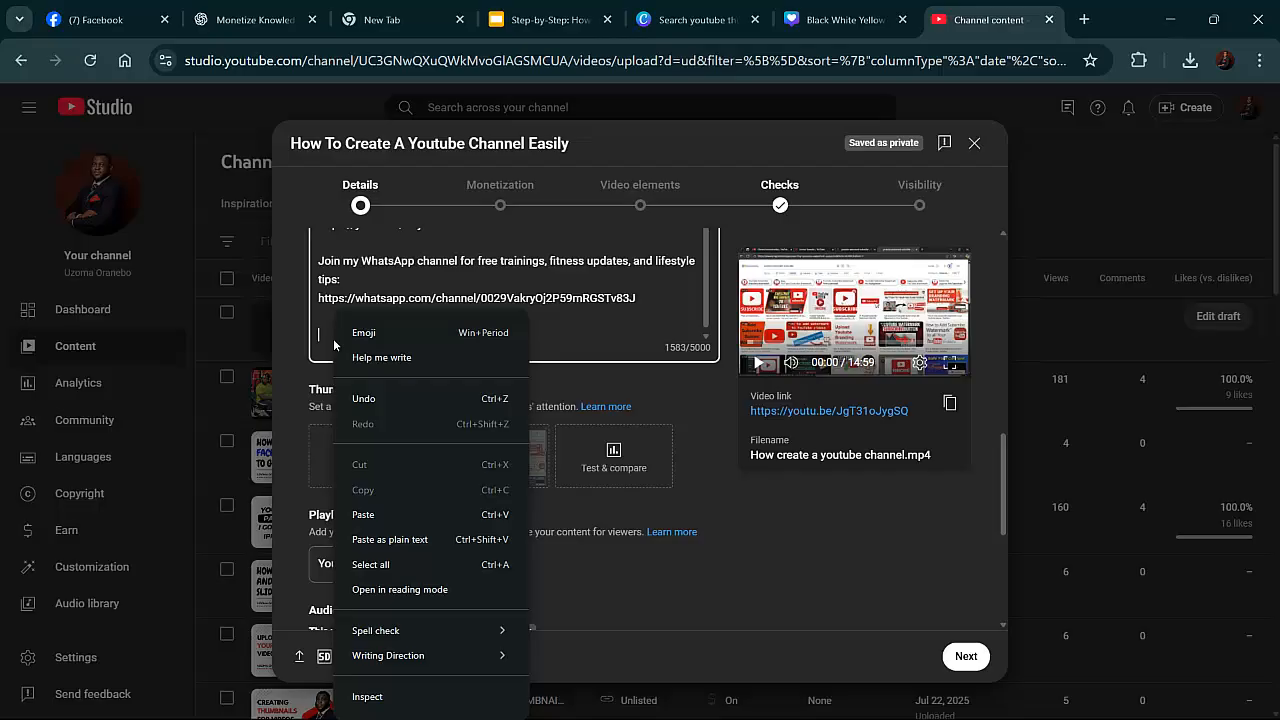
{"action": "left_click", "coordinate": [362, 514]}
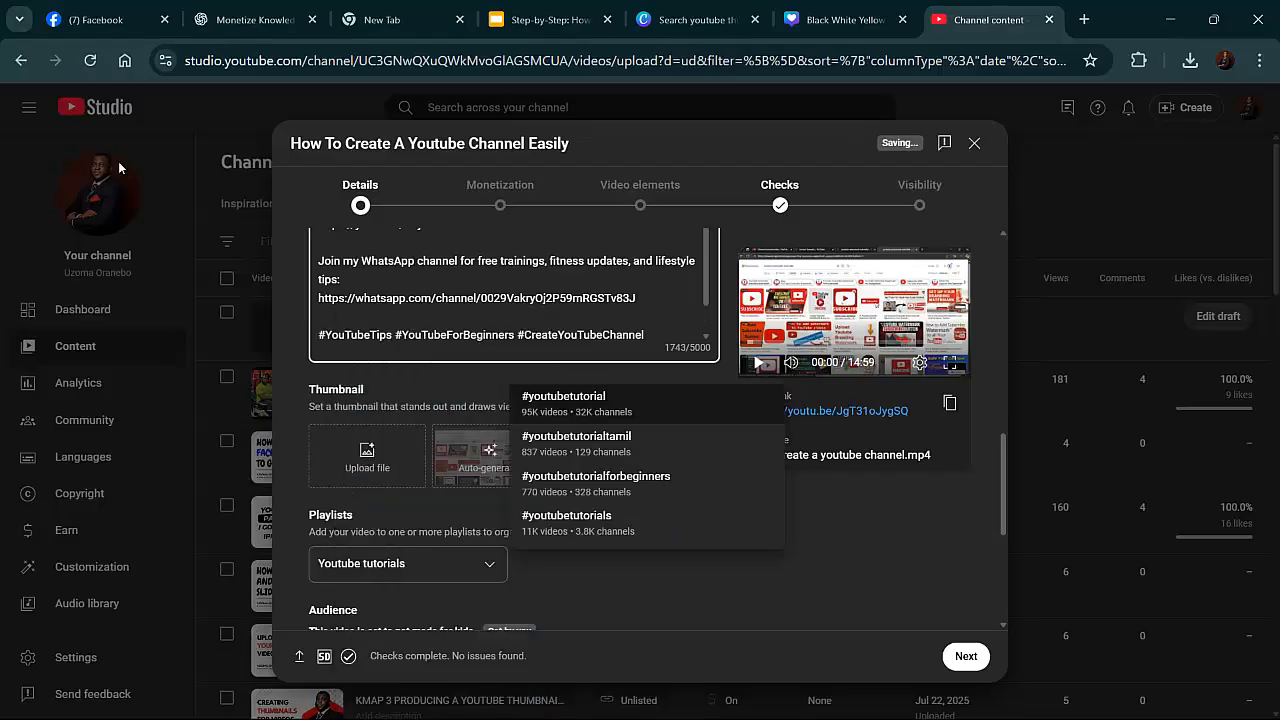
{"action": "left_click", "coordinate": [615, 411]}
{"action": "scroll", "coordinate": [752, 352], "scroll_direction": "down", "scroll_amount": 1}
{"action": "scroll", "coordinate": [752, 352], "scroll_direction": "up", "scroll_amount": 5}
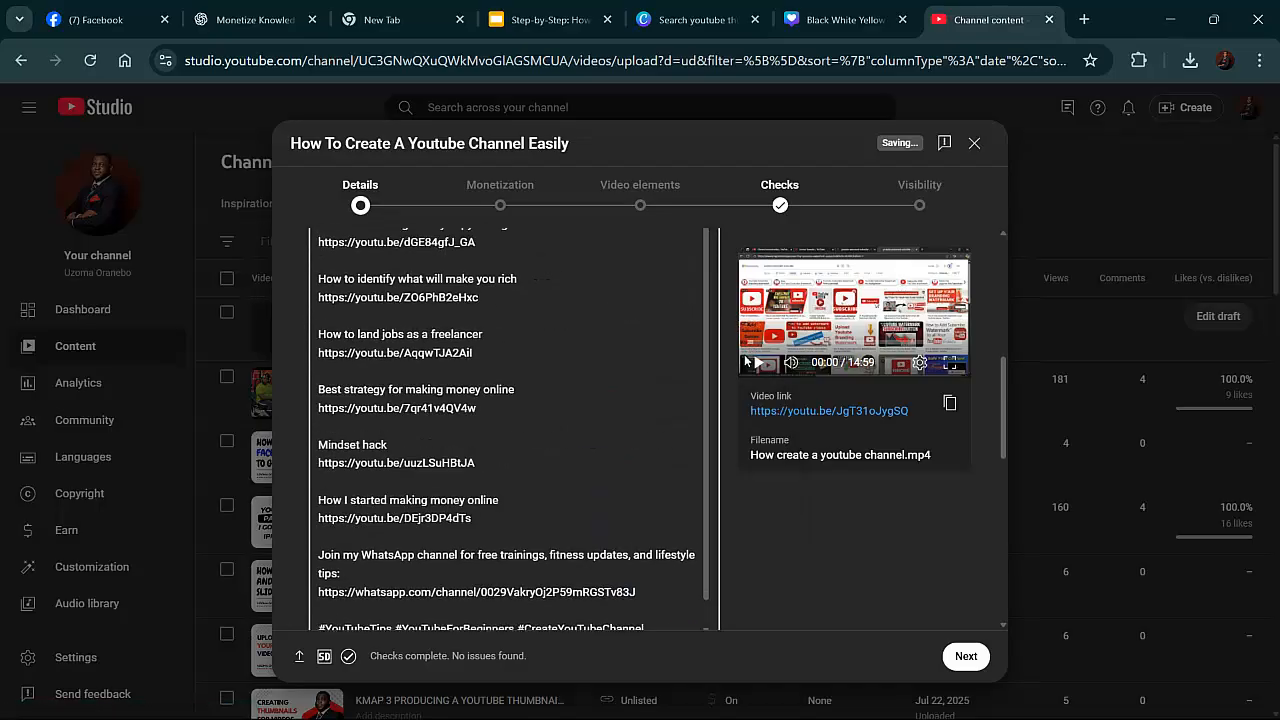
{"action": "scroll", "coordinate": [634, 417], "scroll_direction": "down", "scroll_amount": 10}
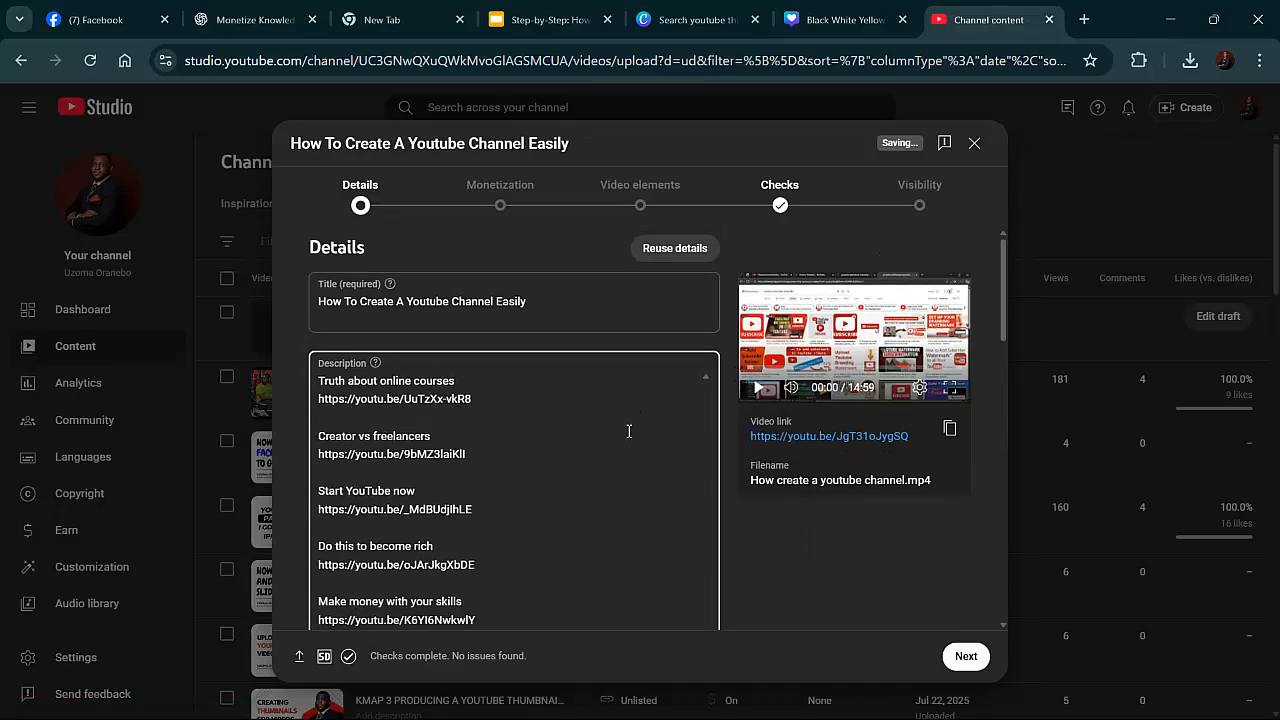
{"action": "scroll", "coordinate": [725, 480], "scroll_direction": "down", "scroll_amount": 3}
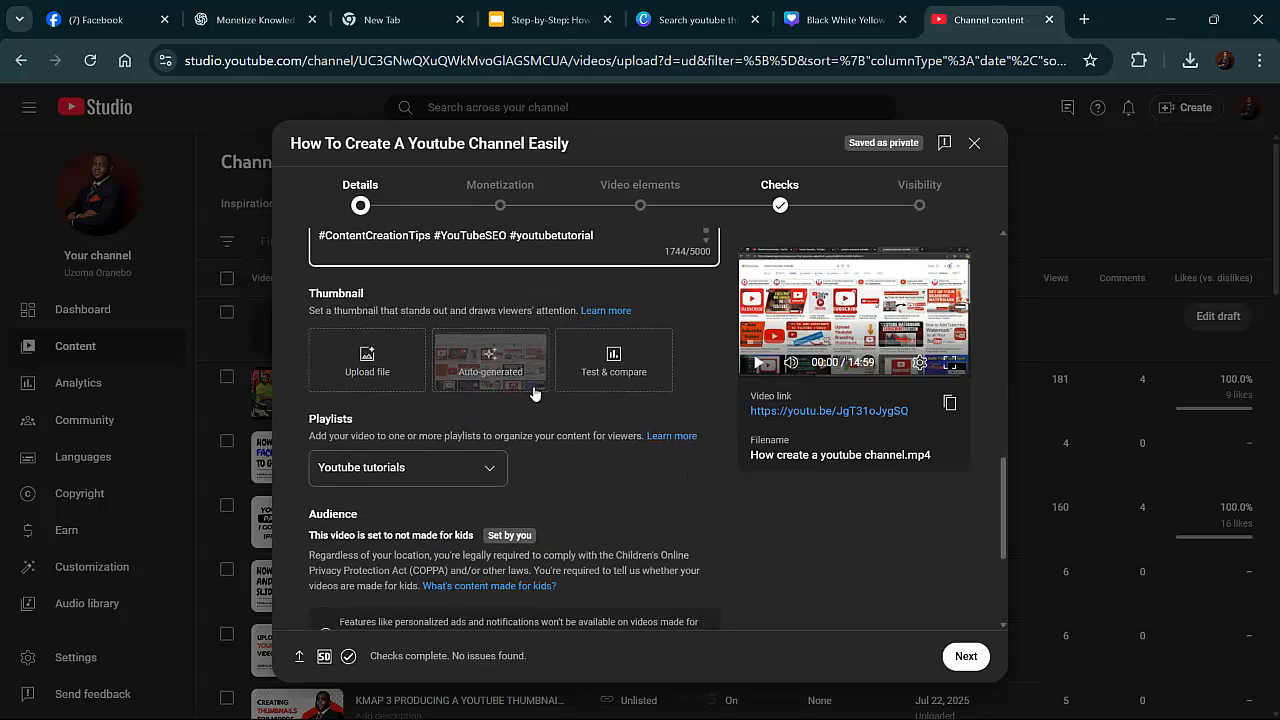
Switch to Canva, close the template preview and look over the YouTube thumbnail templates and the finished "How to create a YouTube channel" design
{"action": "left_click", "coordinate": [731, 22]}
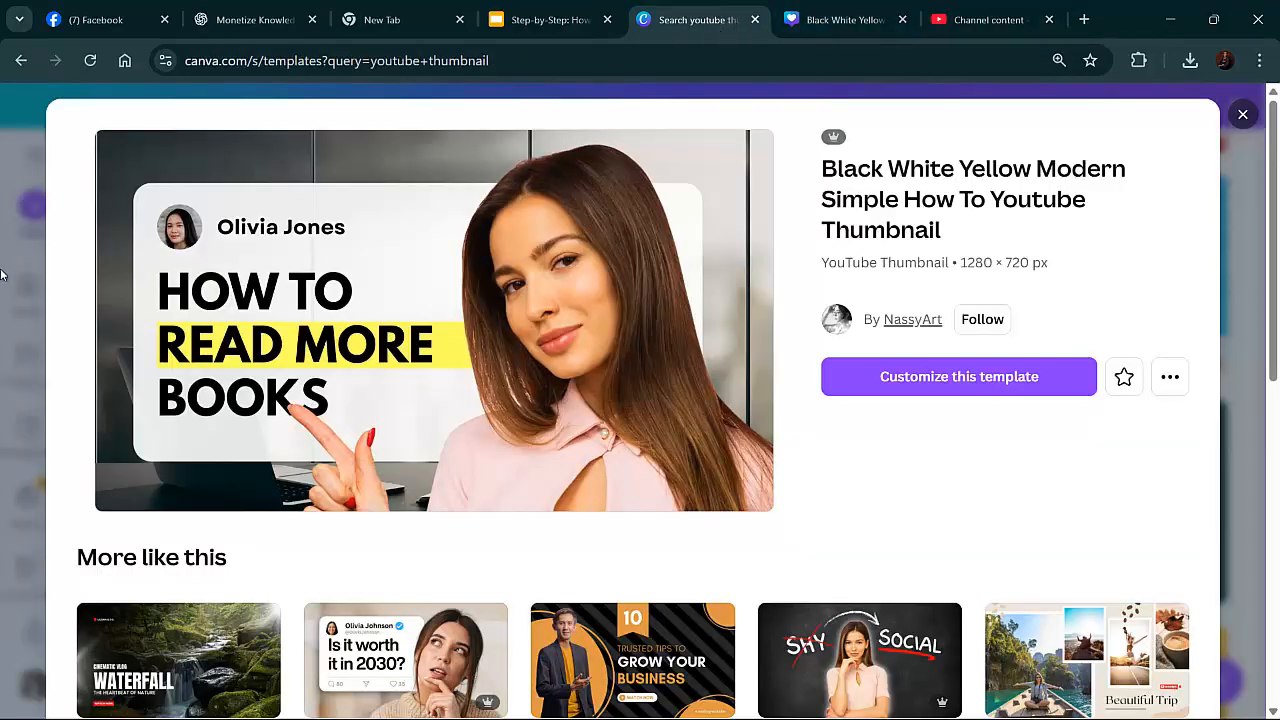
{"action": "left_click", "coordinate": [1244, 116]}
{"action": "scroll", "coordinate": [1048, 263], "scroll_direction": "up", "scroll_amount": 8}
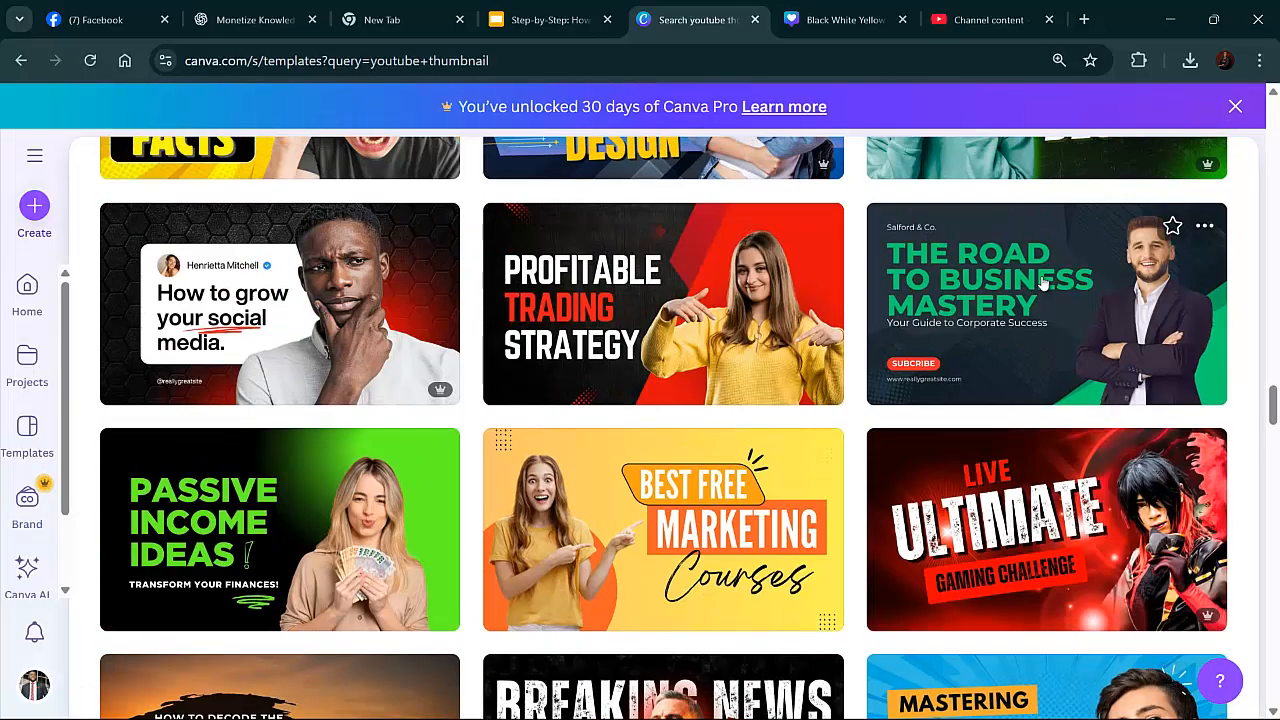
{"action": "scroll", "coordinate": [1048, 263], "scroll_direction": "up", "scroll_amount": 5}
{"action": "left_click", "coordinate": [828, 22]}
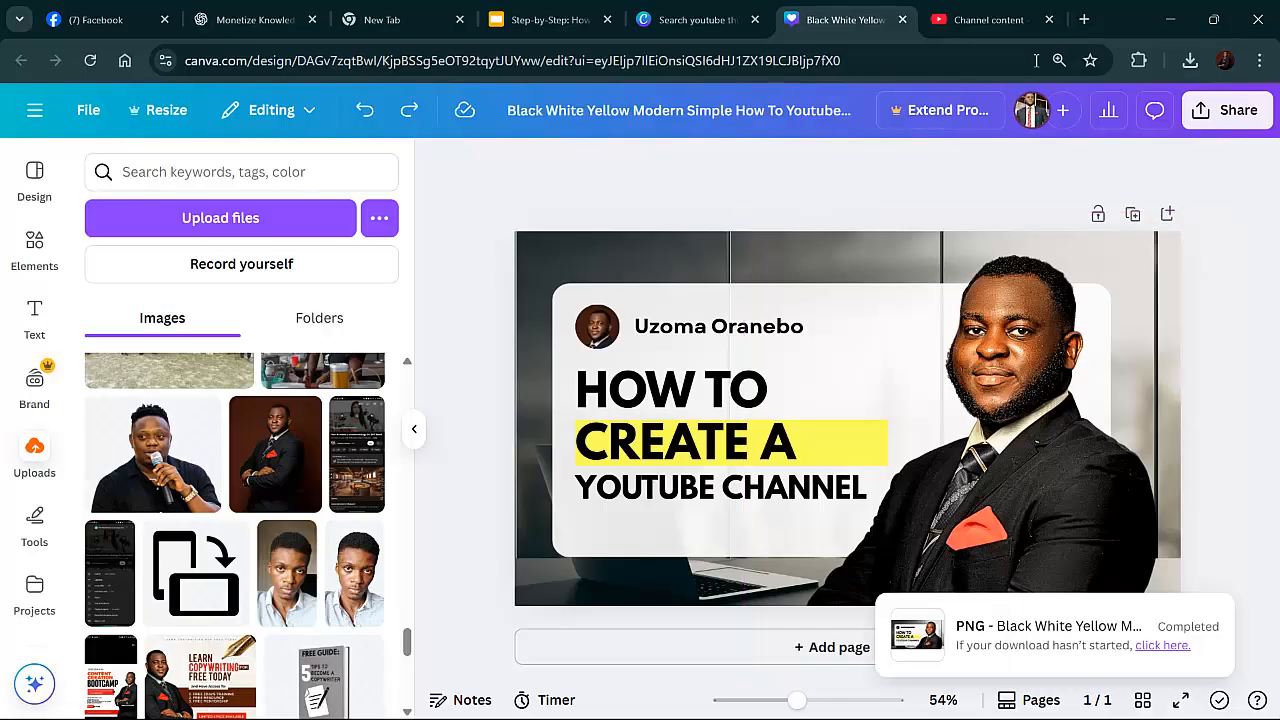
Switch to YouTube Studio and upload the downloaded "Black White Yellow Modern Simple How To Youtube Thumbnail" image as the video's thumbnail
{"action": "left_click", "coordinate": [988, 20]}
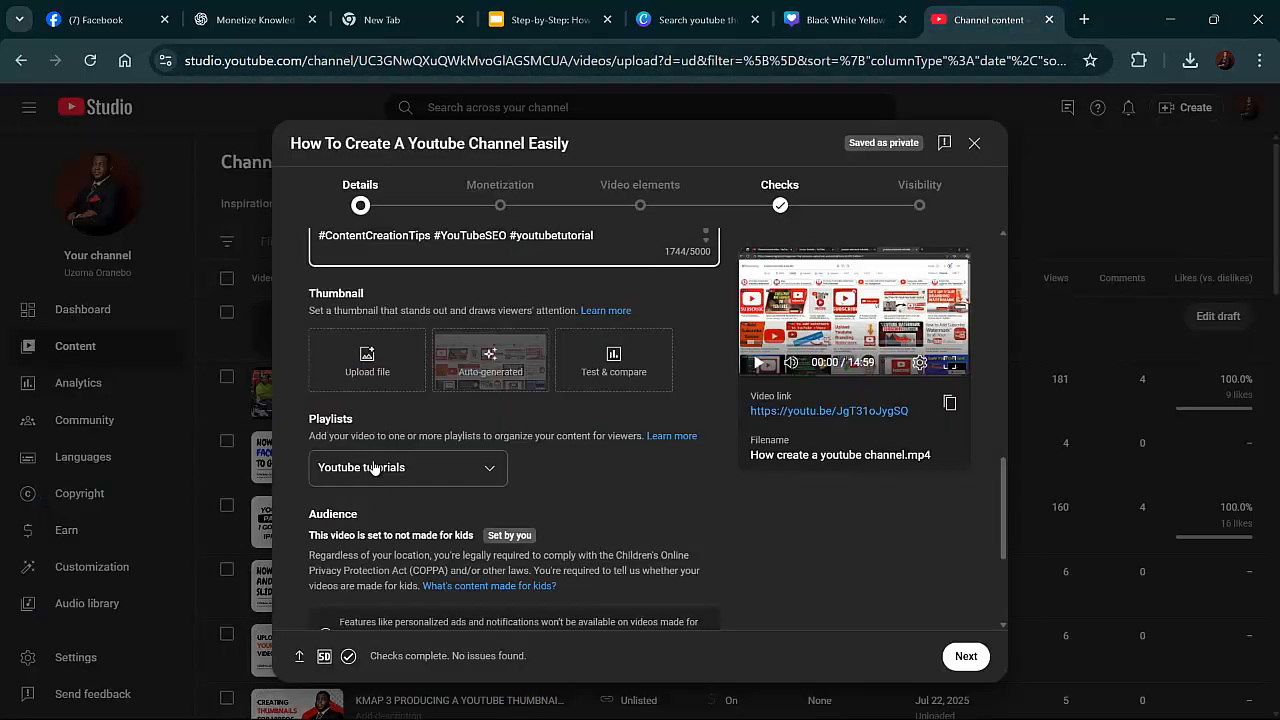
{"action": "left_click", "coordinate": [363, 370]}
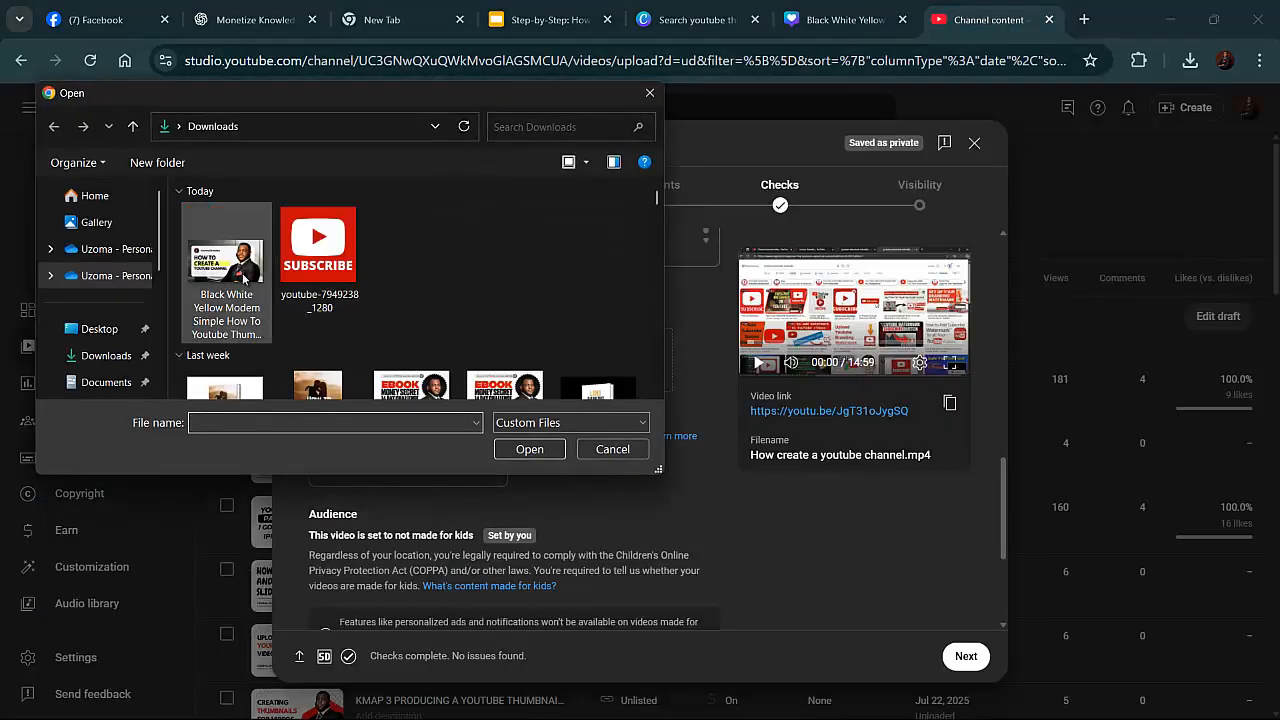
{"action": "left_click", "coordinate": [246, 282]}
{"action": "left_click", "coordinate": [526, 449]}
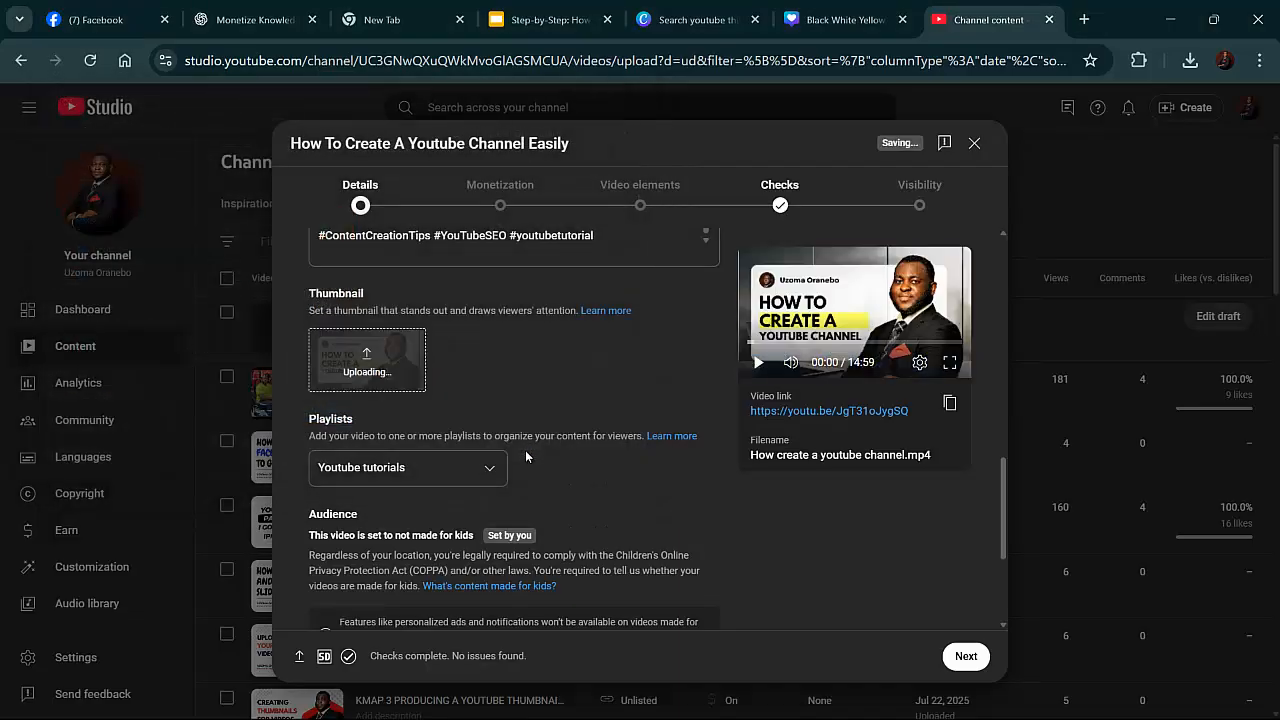
Review the draft's audience and playlist settings, keeping "Youtube tutorials" as the selected playlist
{"action": "scroll", "coordinate": [538, 496], "scroll_direction": "down", "scroll_amount": 3}
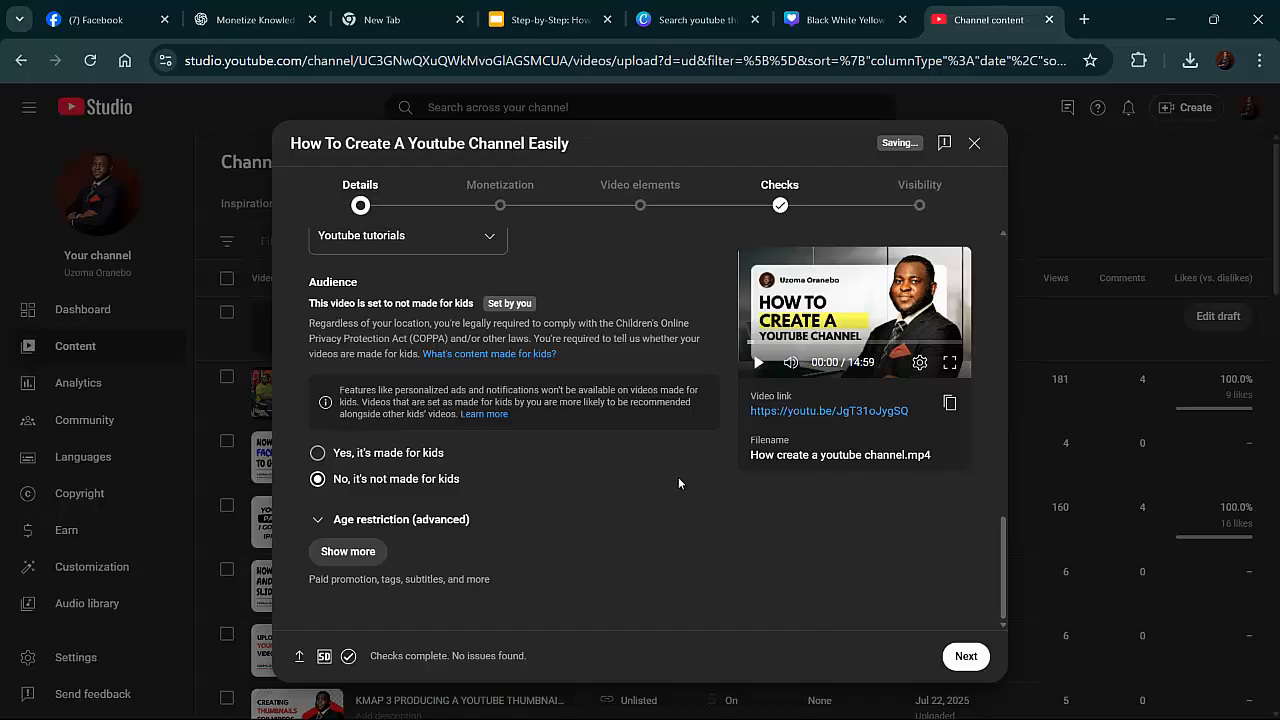
{"action": "scroll", "coordinate": [600, 440], "scroll_direction": "up", "scroll_amount": 2}
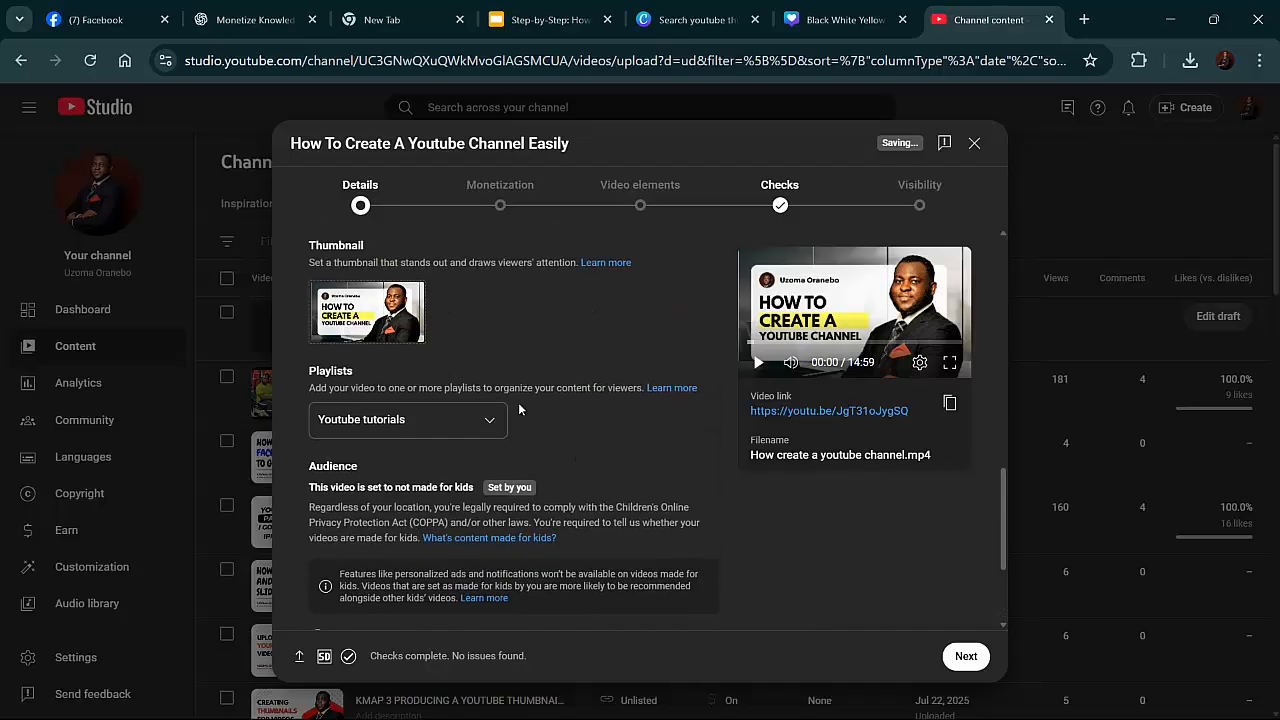
{"action": "left_click", "coordinate": [405, 437]}
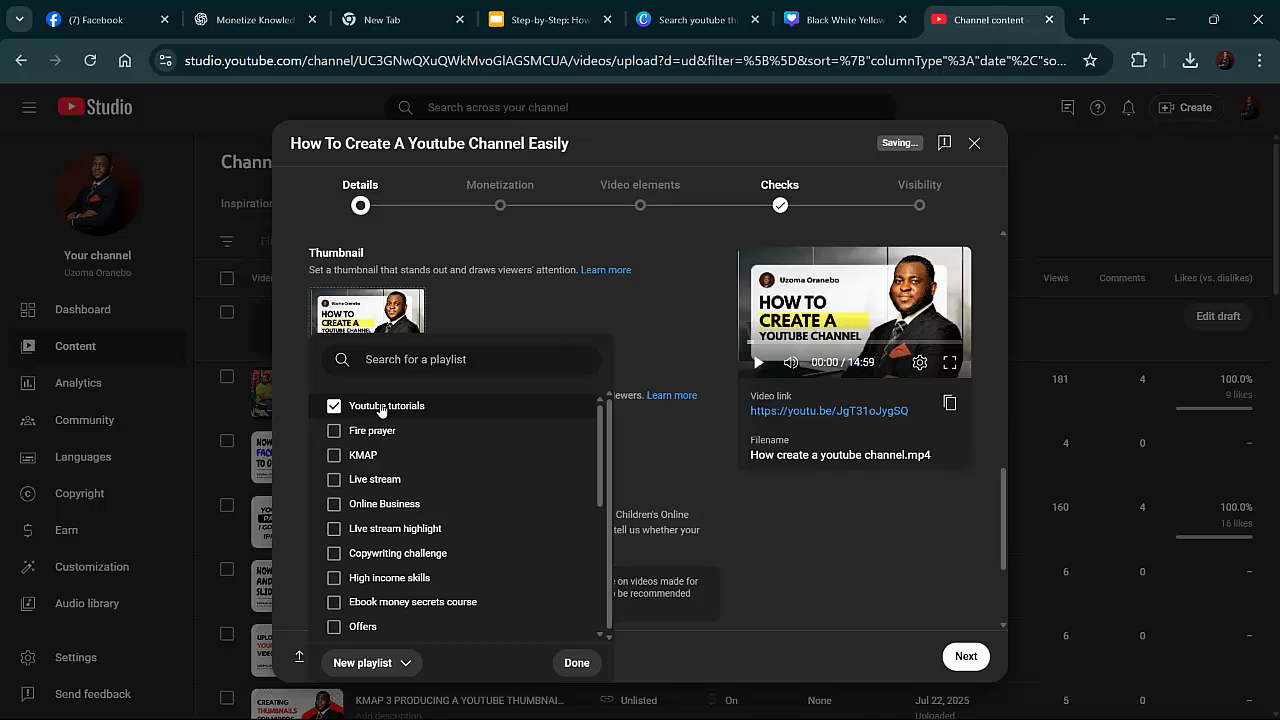
{"action": "left_click", "coordinate": [382, 409]}
{"action": "left_click", "coordinate": [400, 411]}
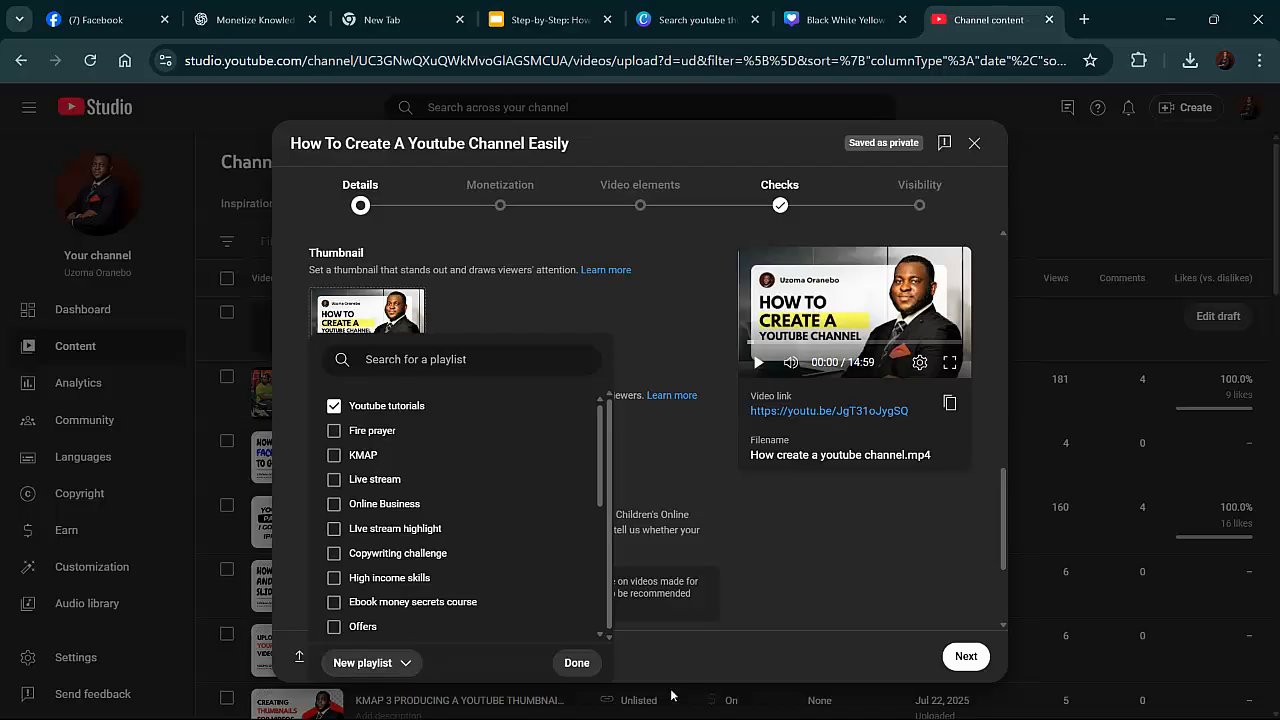
{"action": "left_click", "coordinate": [578, 663]}
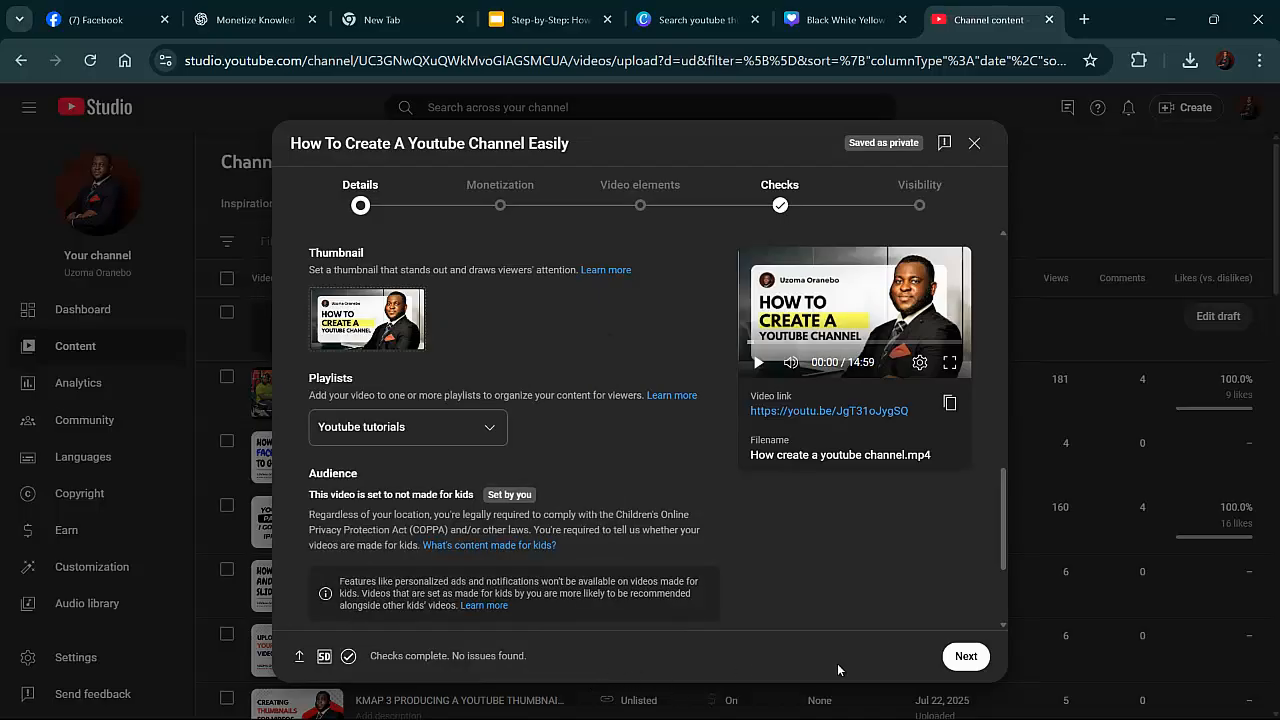
Turn on monetization for the video and inspect its automatic mid-roll ad slots without changing them
{"action": "left_click", "coordinate": [968, 658]}
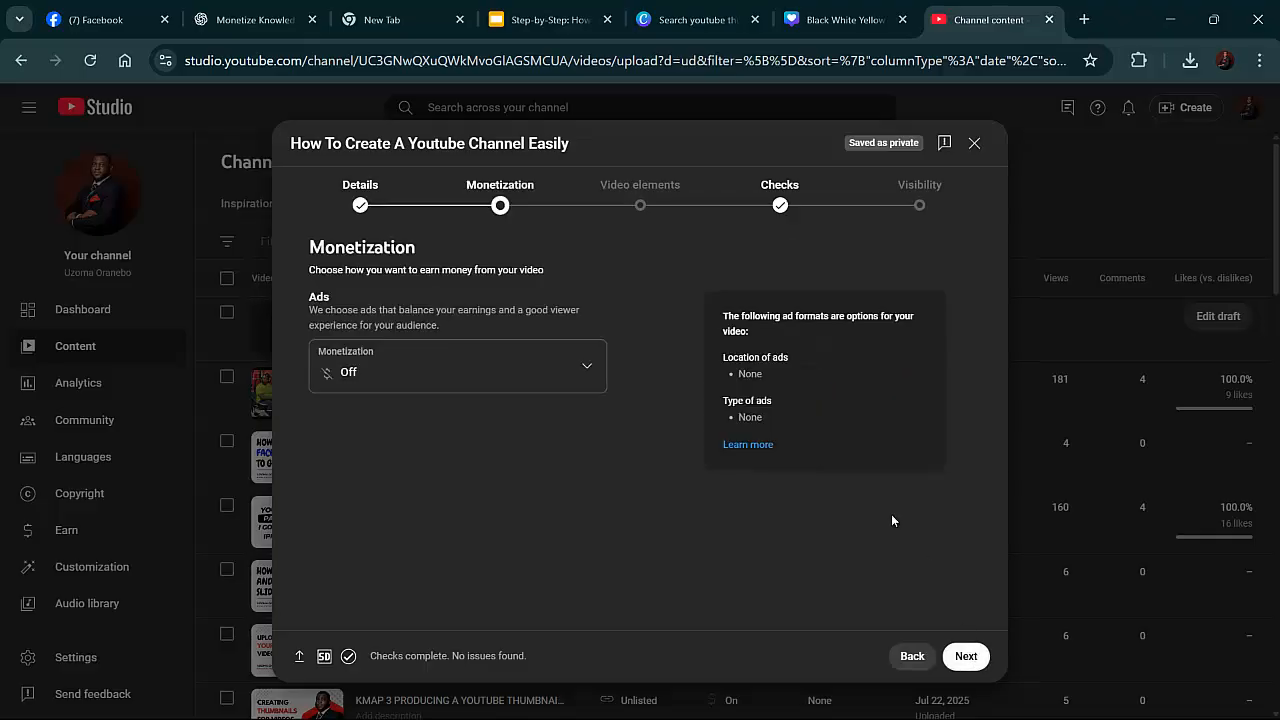
{"action": "left_click", "coordinate": [594, 374]}
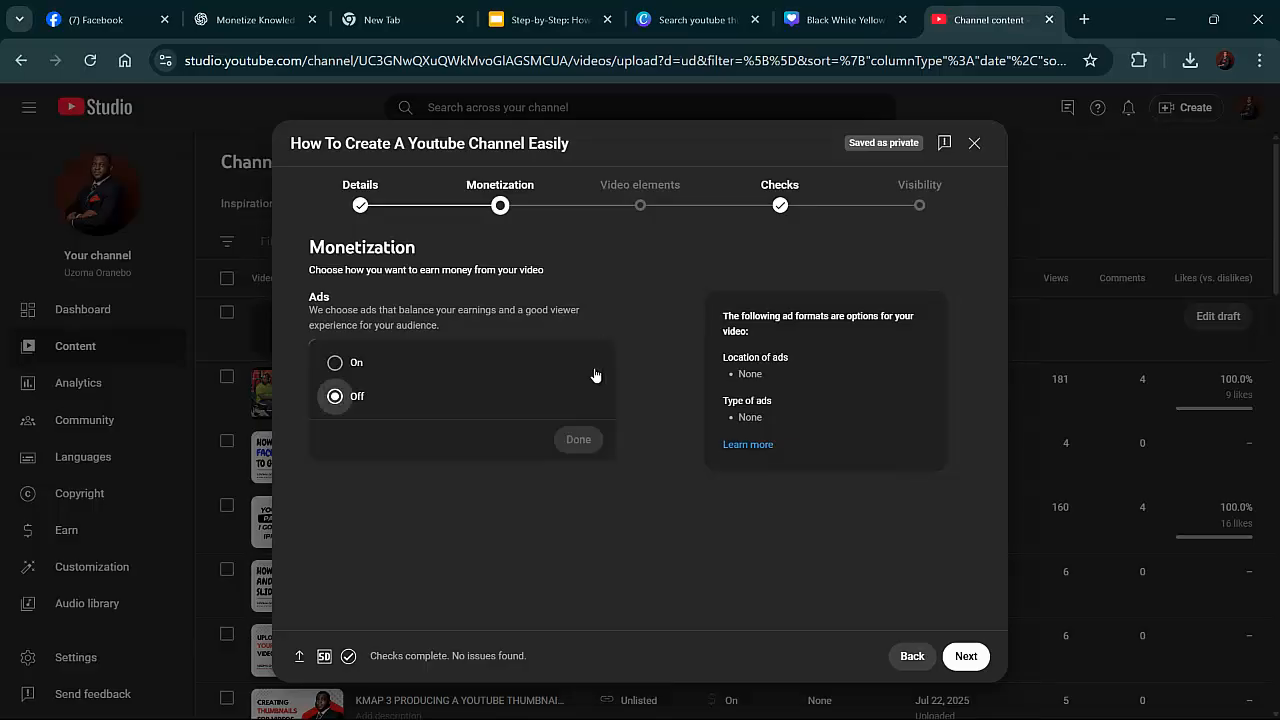
{"action": "left_click", "coordinate": [335, 362]}
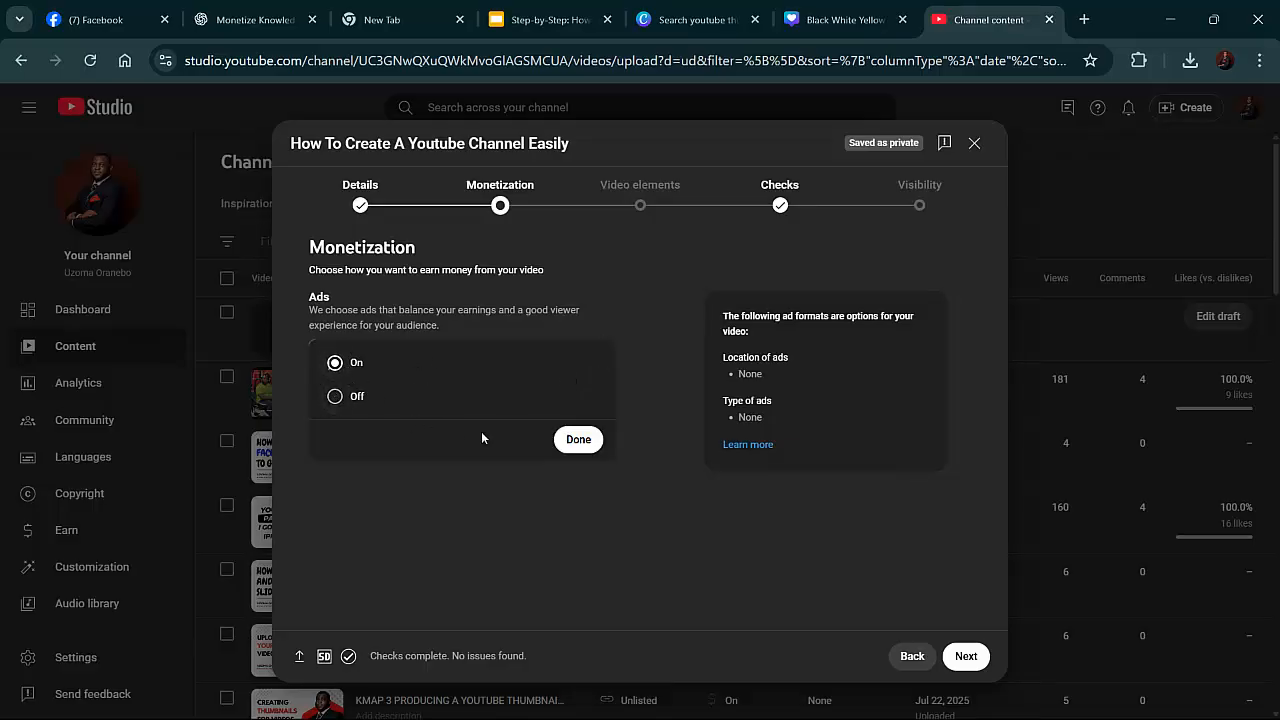
{"action": "left_click", "coordinate": [578, 440]}
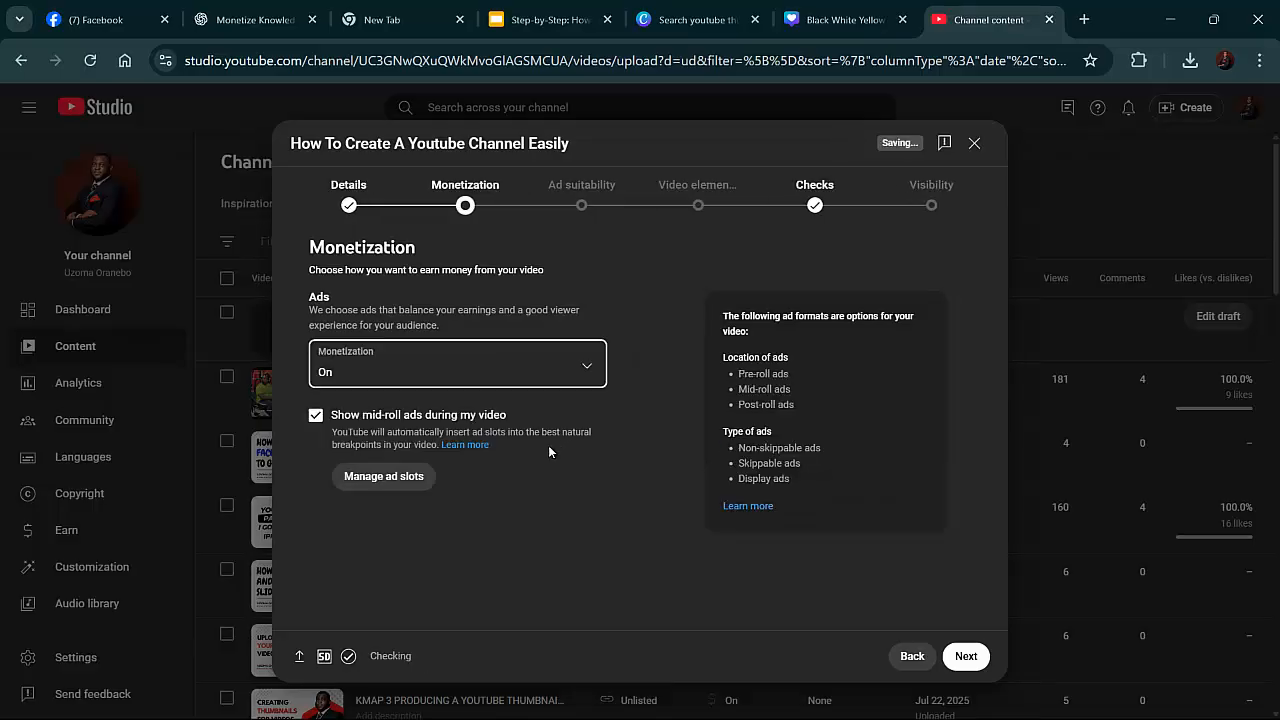
{"action": "left_click", "coordinate": [392, 483]}
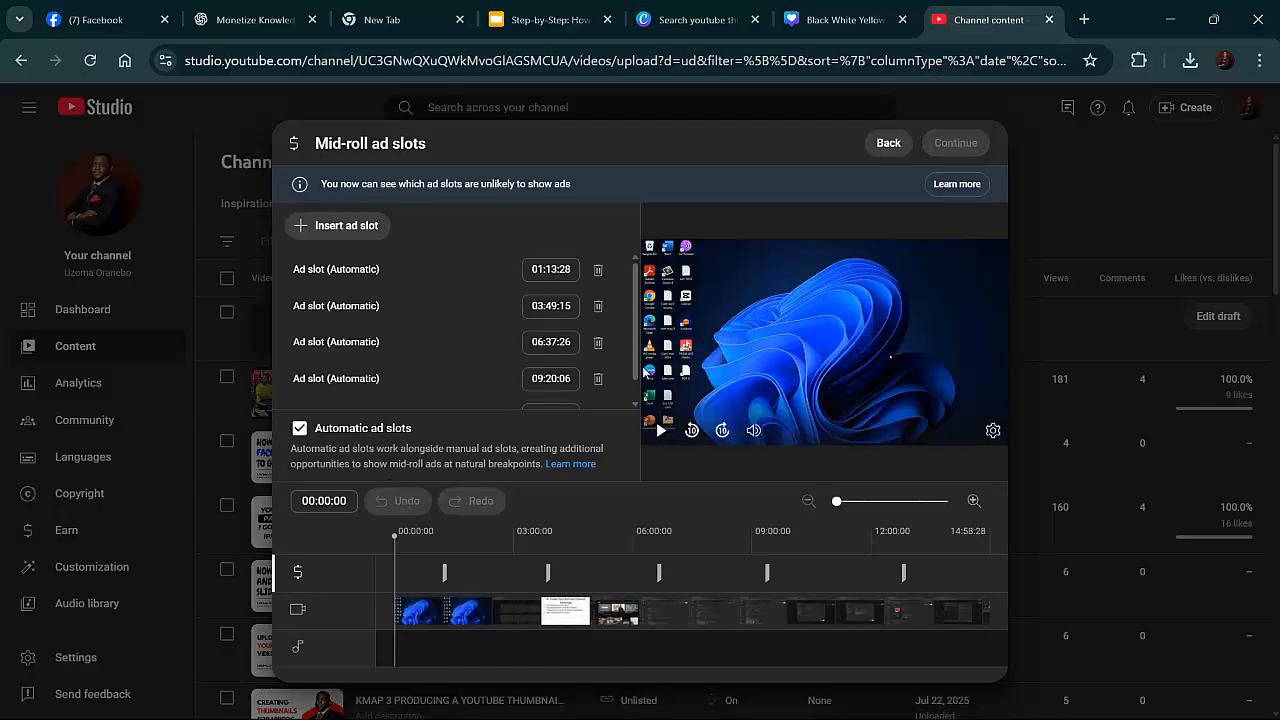
{"action": "left_click", "coordinate": [886, 144]}
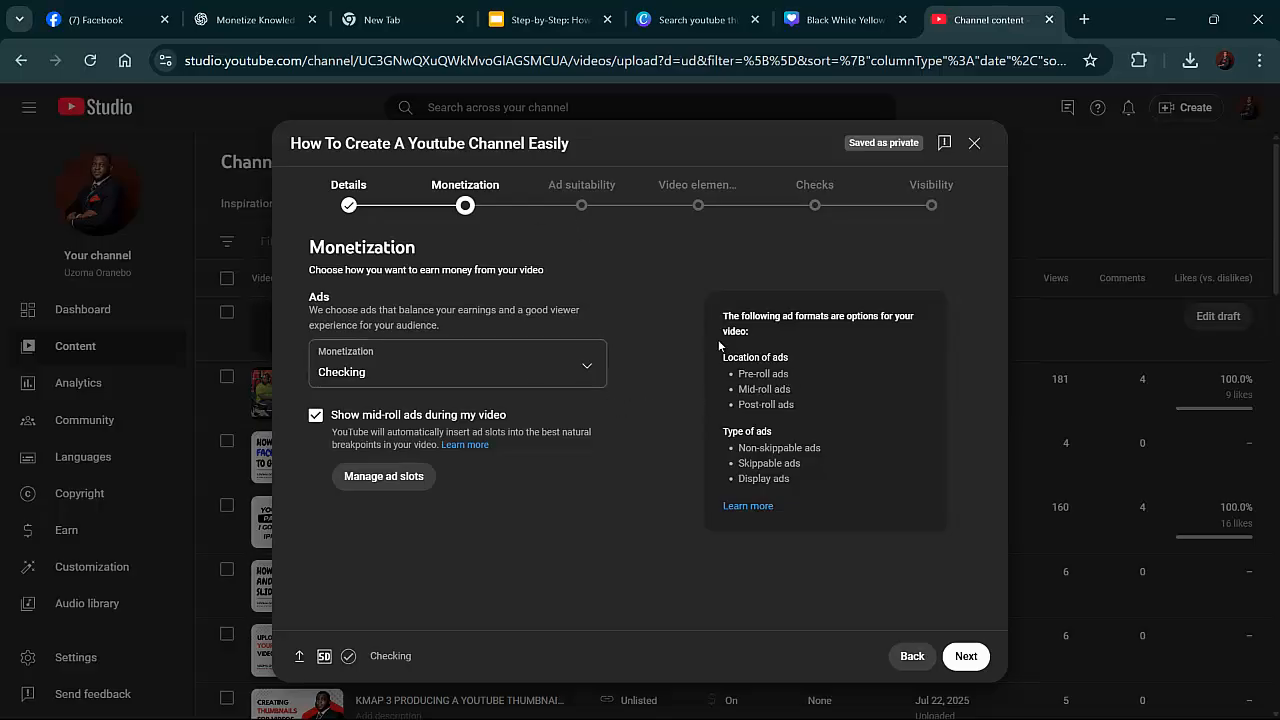
Go to the ad suitability questionnaire and rate the video's content as "None of the above"
{"action": "left_click", "coordinate": [599, 210]}
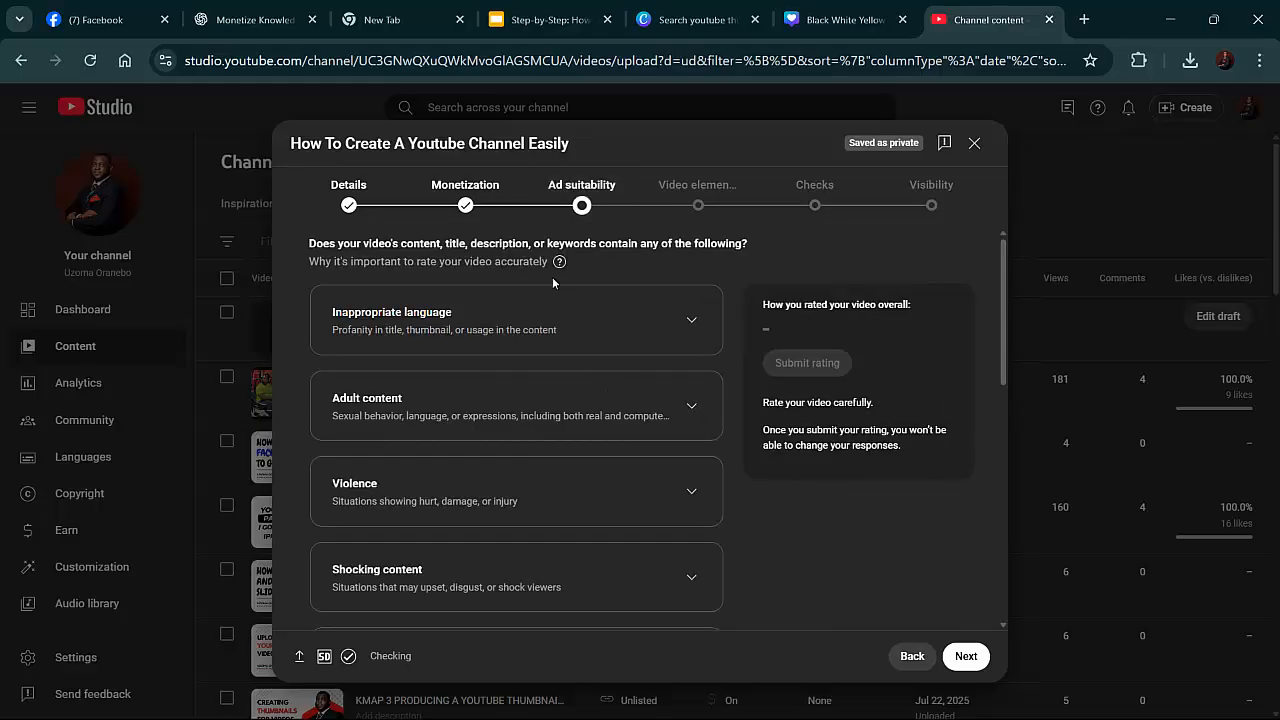
{"action": "scroll", "coordinate": [391, 312], "scroll_direction": "down", "scroll_amount": 7}
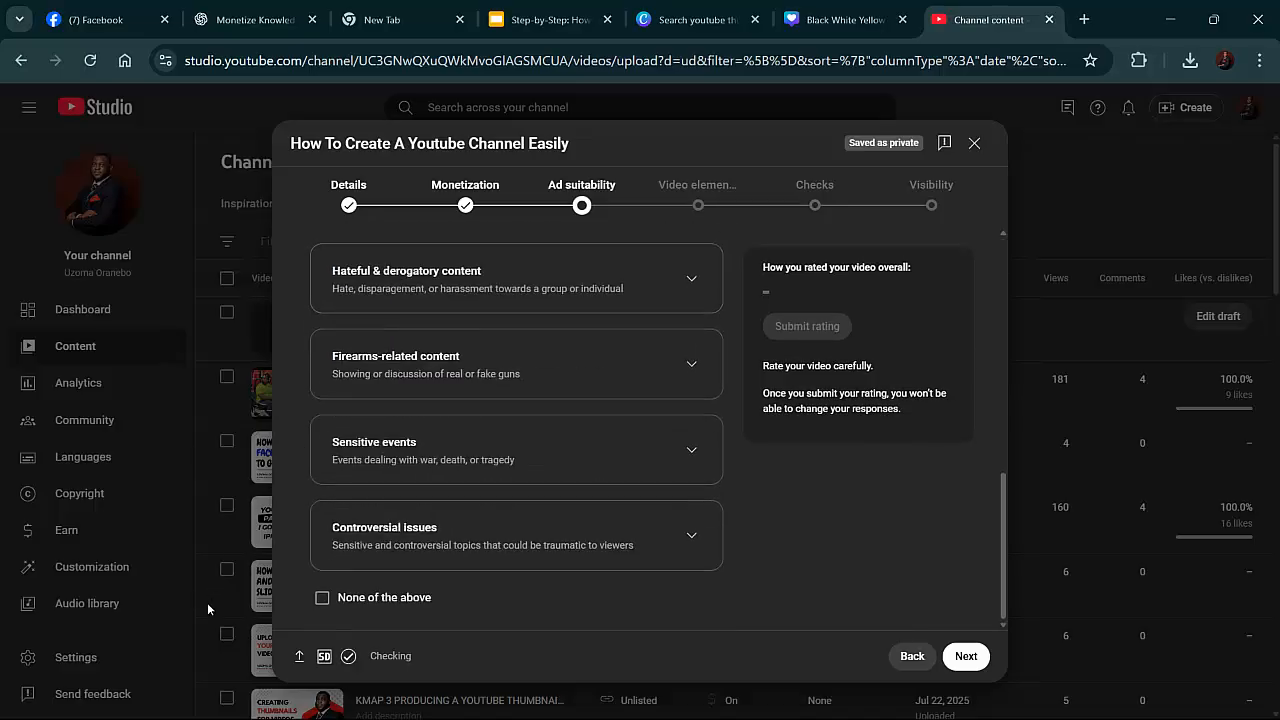
{"action": "left_click", "coordinate": [322, 600]}
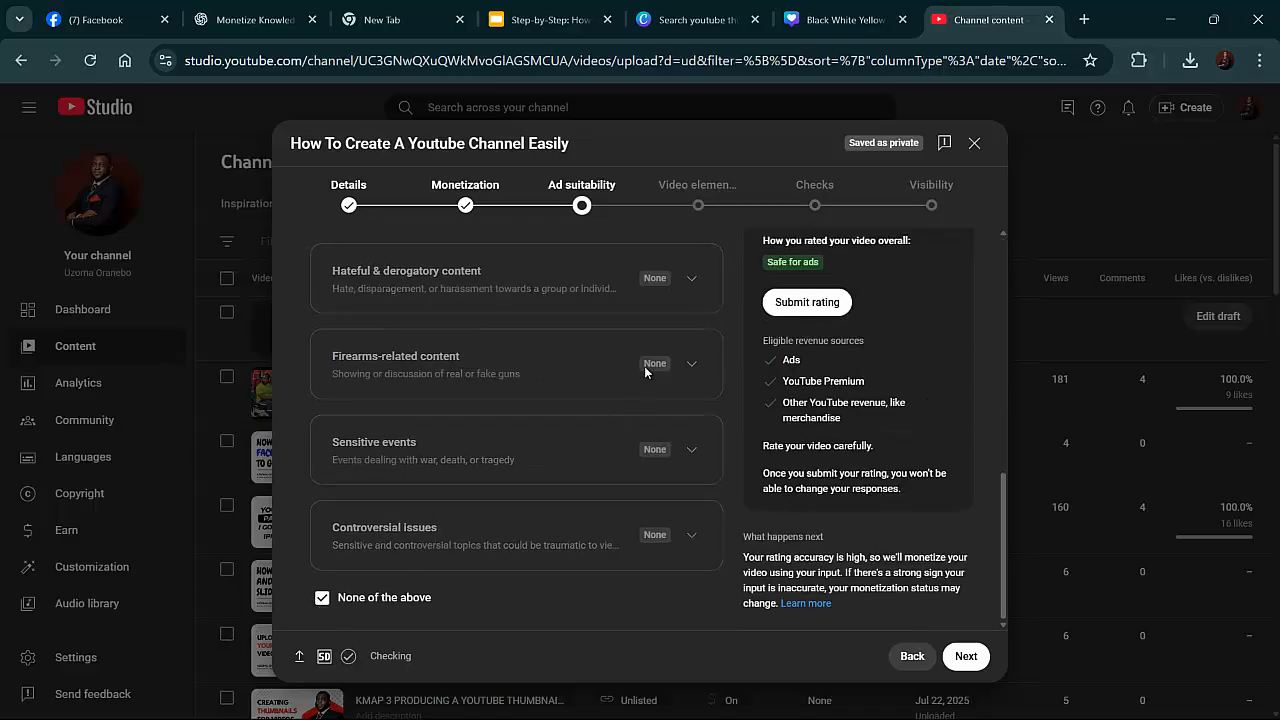
Submit the video's ad suitability rating and, after rechecking the submitted questionnaire, continue to the video elements
{"action": "left_click", "coordinate": [793, 304]}
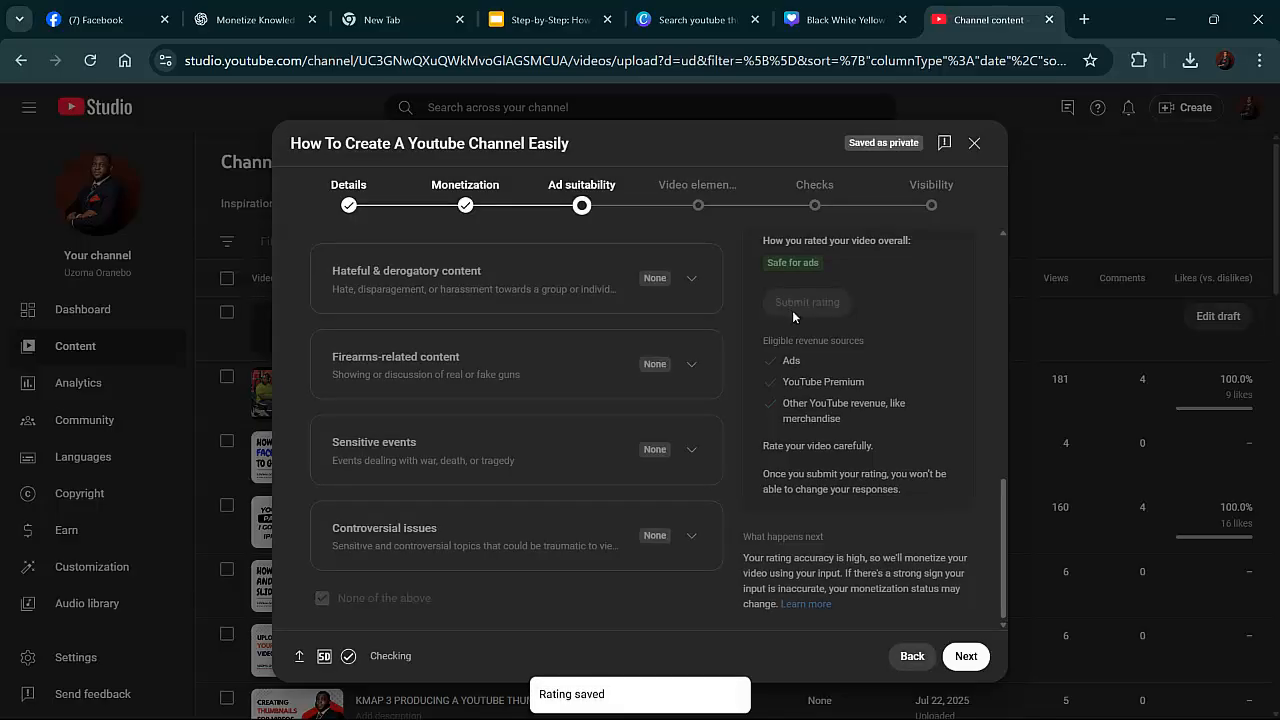
{"action": "left_click", "coordinate": [965, 657]}
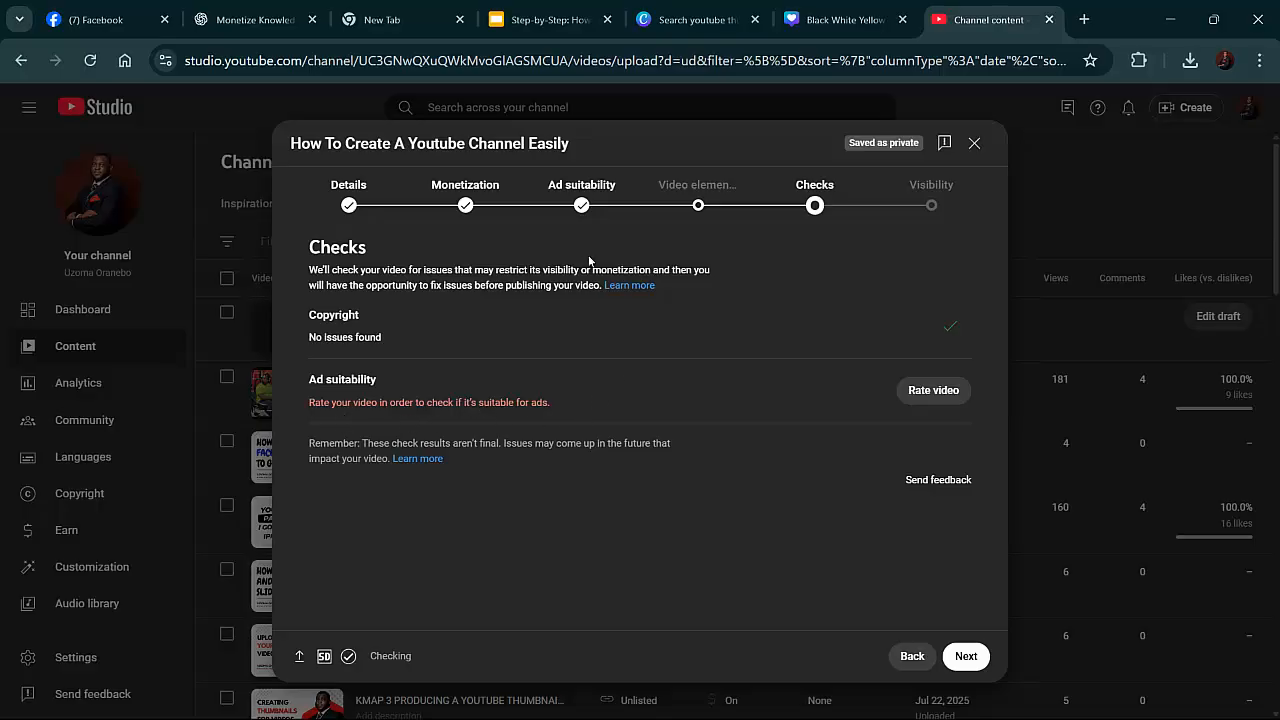
{"action": "left_click", "coordinate": [934, 399]}
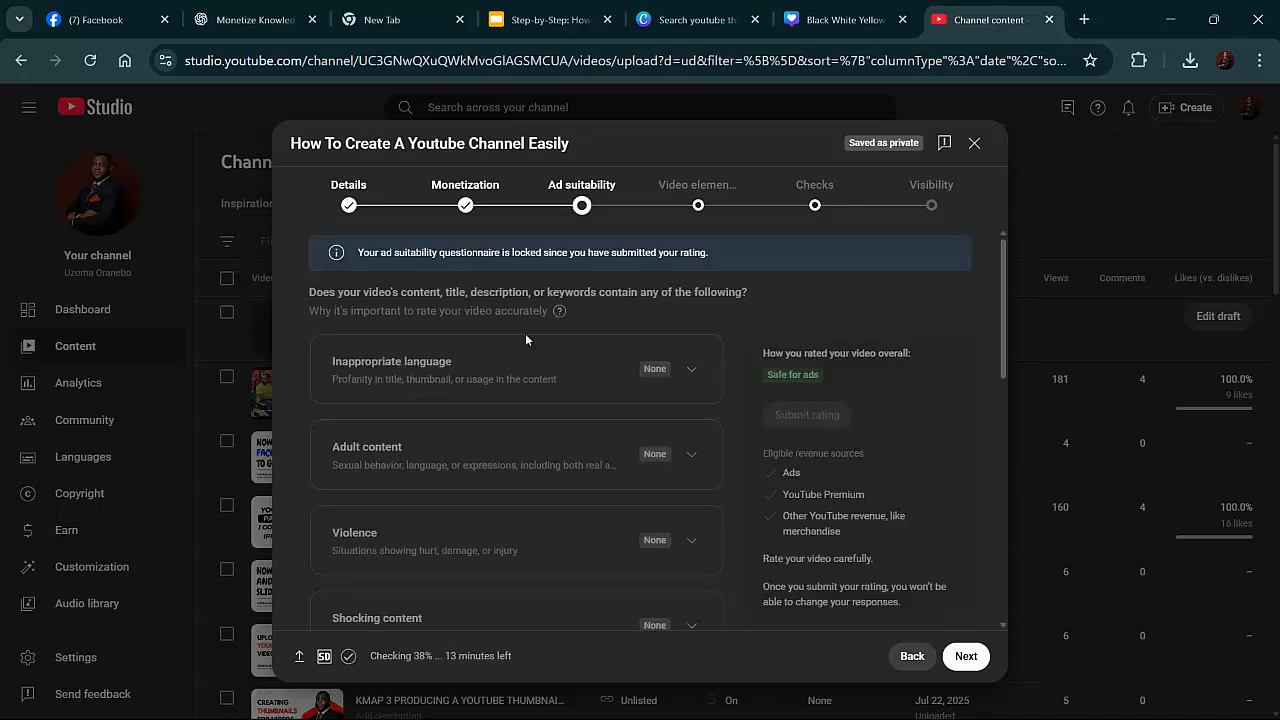
{"action": "scroll", "coordinate": [525, 338], "scroll_direction": "down", "scroll_amount": 7}
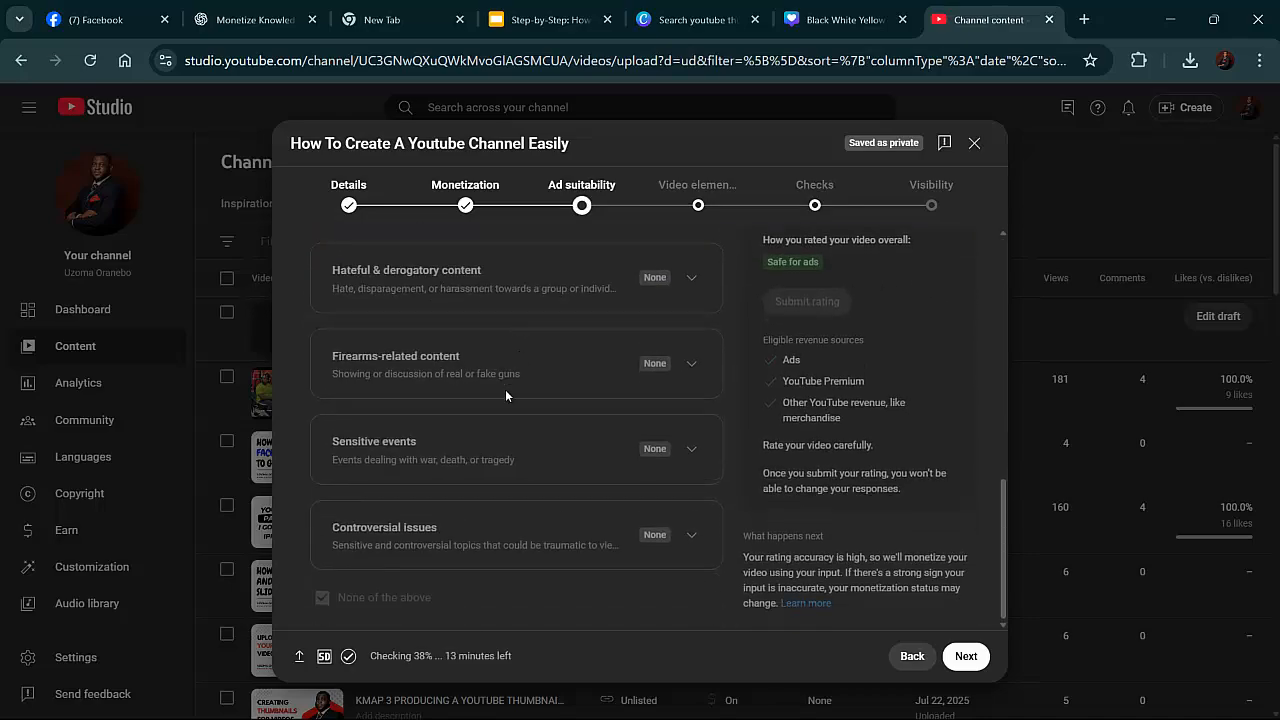
{"action": "scroll", "coordinate": [506, 390], "scroll_direction": "up", "scroll_amount": 3}
{"action": "scroll", "coordinate": [724, 425], "scroll_direction": "down", "scroll_amount": 3}
{"action": "scroll", "coordinate": [785, 437], "scroll_direction": "up", "scroll_amount": 10}
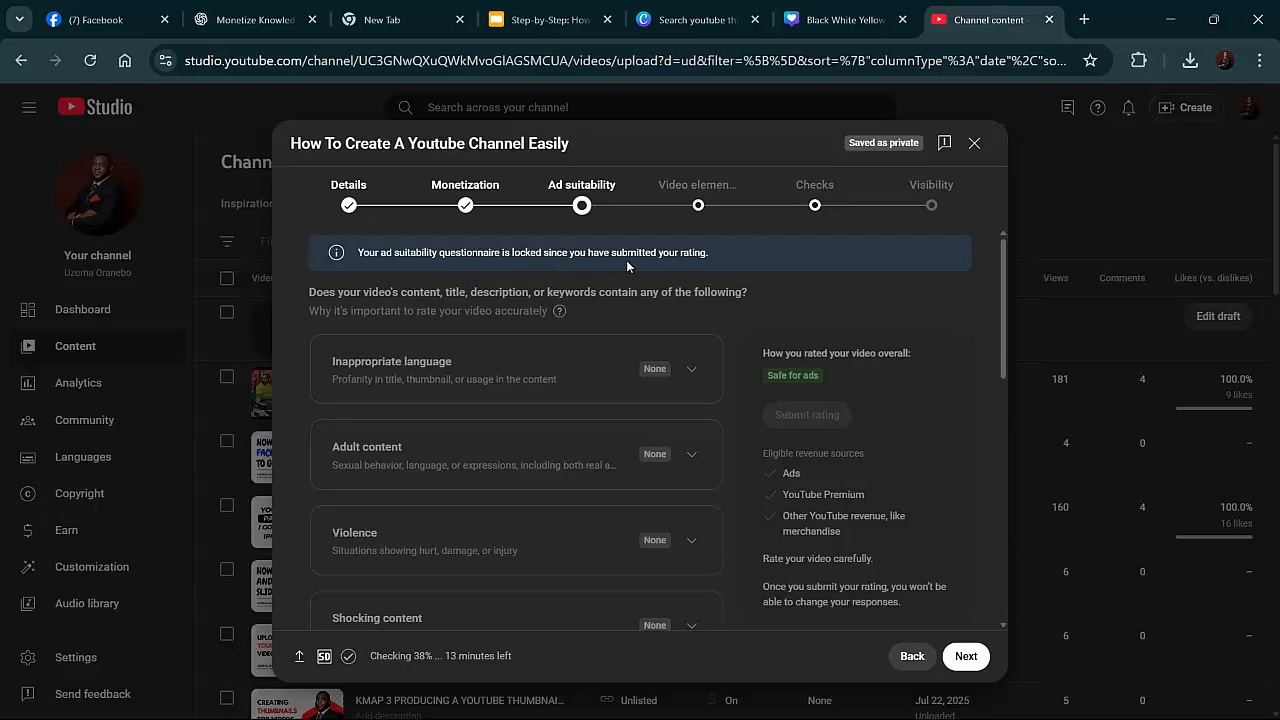
{"action": "scroll", "coordinate": [951, 562], "scroll_direction": "down", "scroll_amount": 3}
{"action": "scroll", "coordinate": [955, 580], "scroll_direction": "down", "scroll_amount": 3}
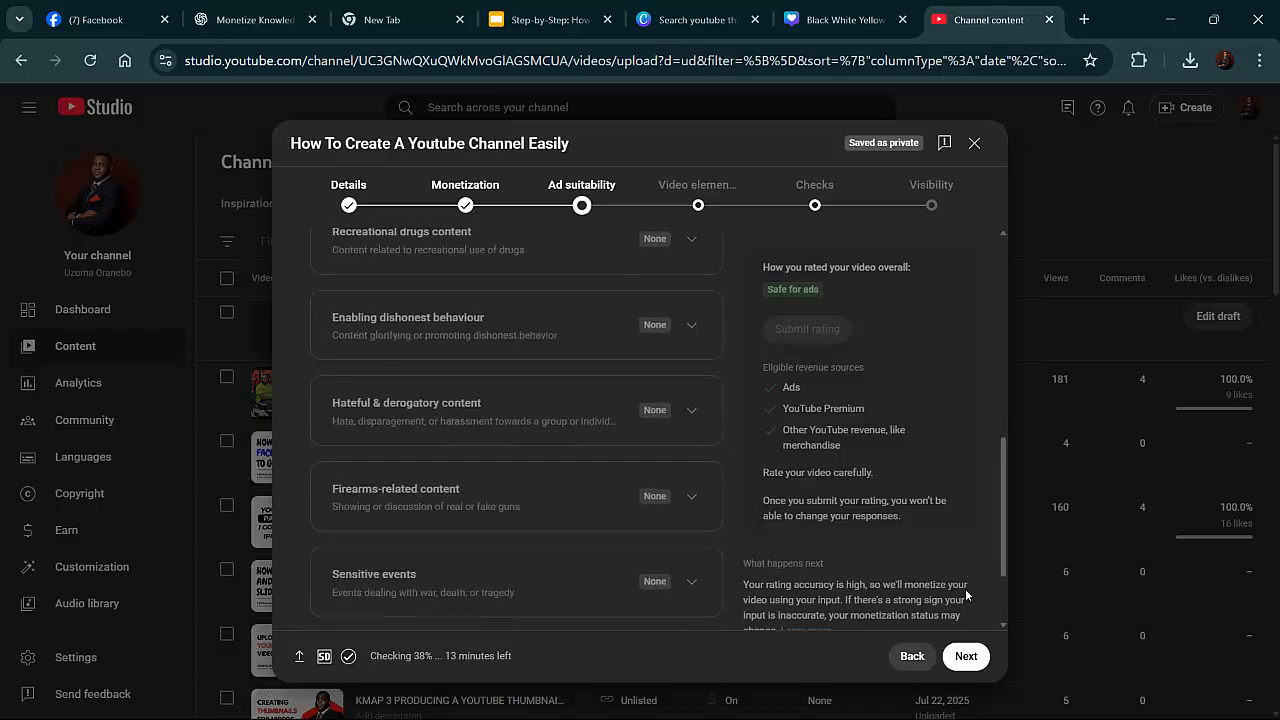
{"action": "left_click", "coordinate": [966, 657]}
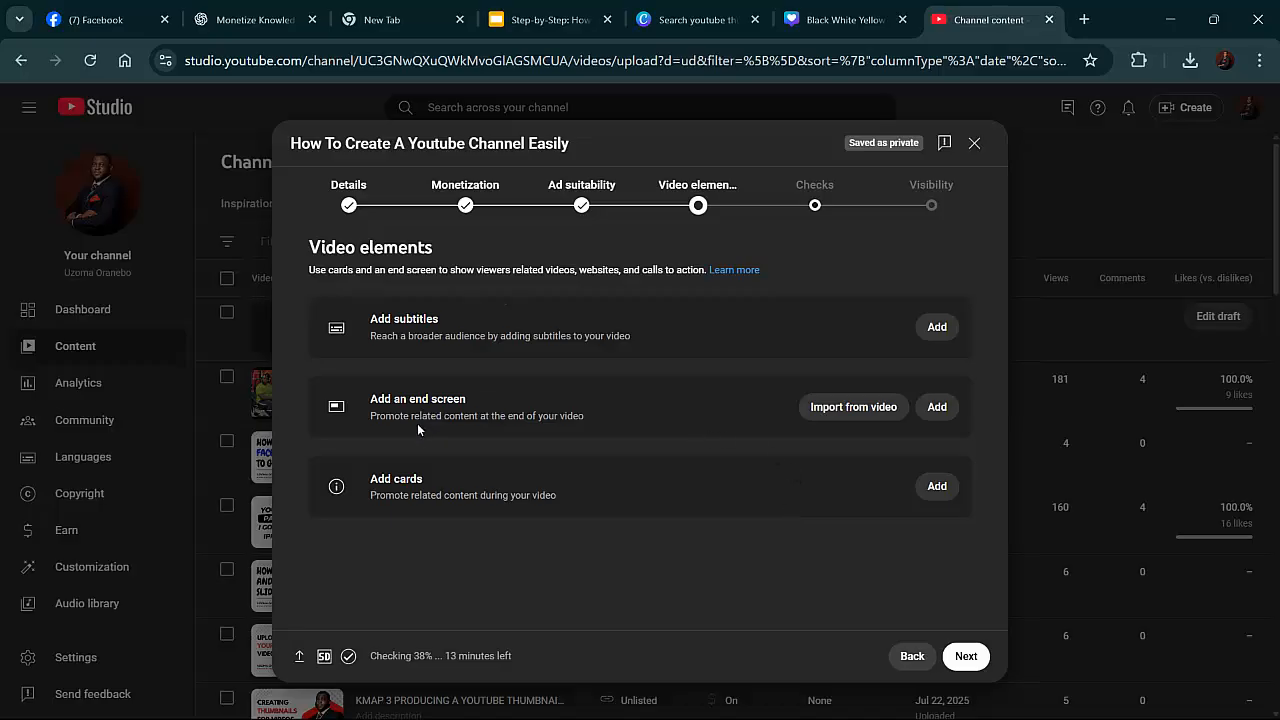
Try to import an end screen from the "Ebook masterclass: 48 Hours To…" and "A DAY IN MY LIFE IN THE GYM" videos
{"action": "left_click", "coordinate": [862, 408]}
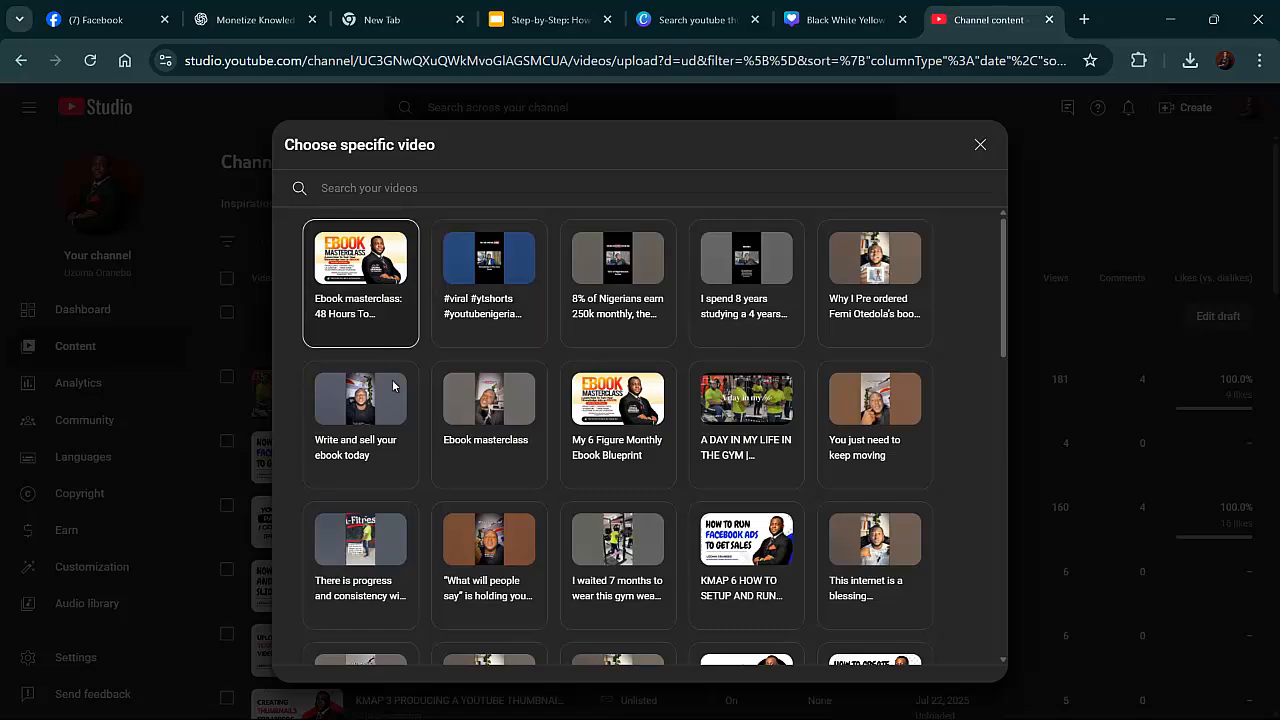
{"action": "left_click", "coordinate": [342, 313]}
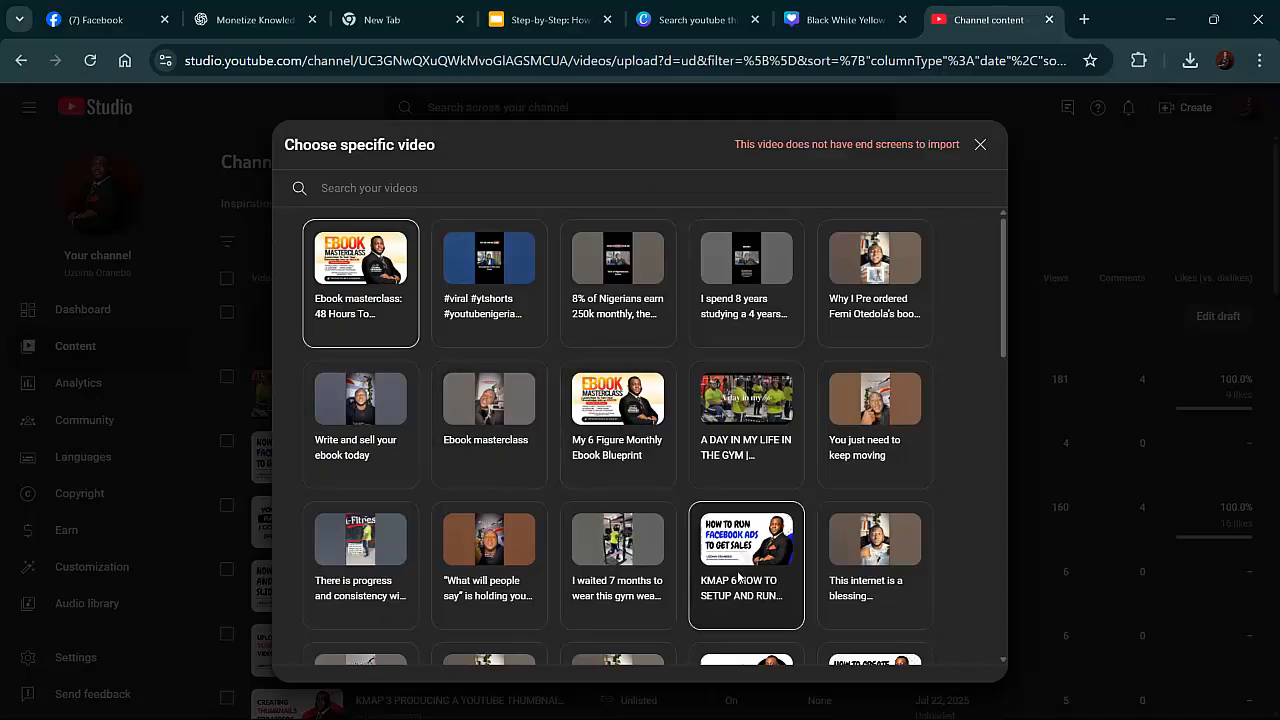
{"action": "double_click", "coordinate": [358, 282]}
{"action": "scroll", "coordinate": [360, 282], "scroll_direction": "down", "scroll_amount": 7}
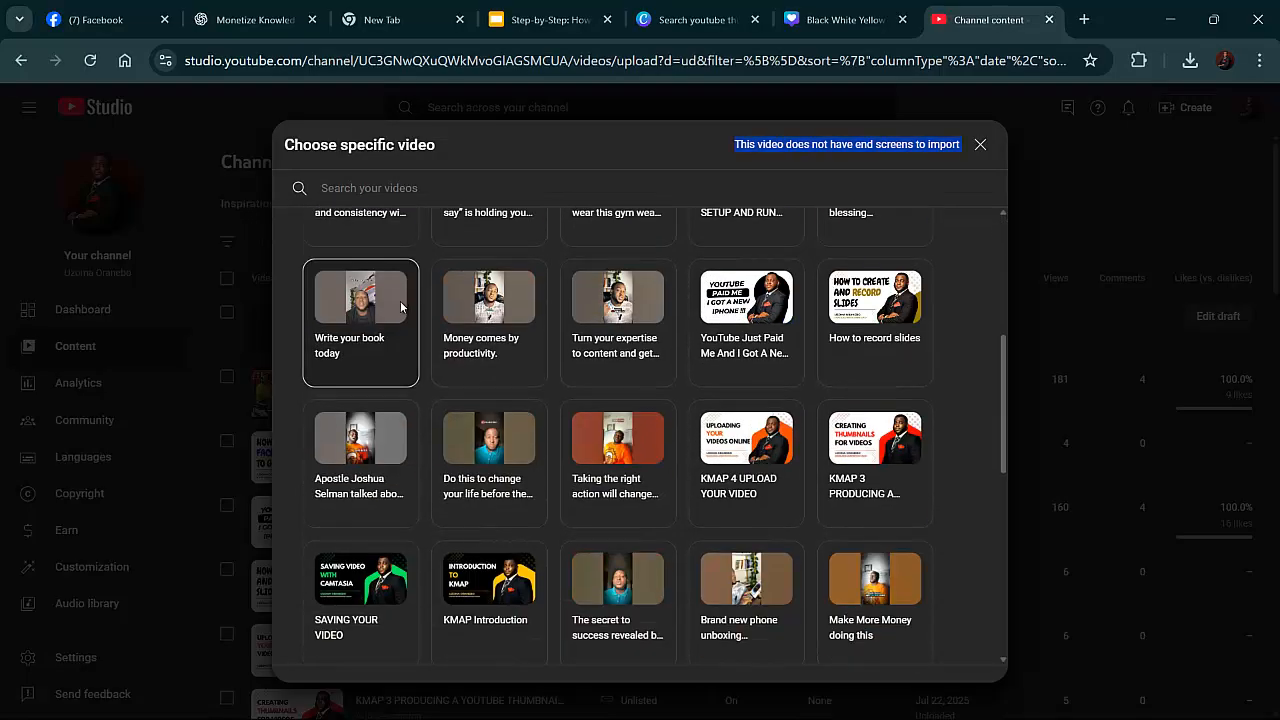
{"action": "scroll", "coordinate": [406, 310], "scroll_direction": "up", "scroll_amount": 7}
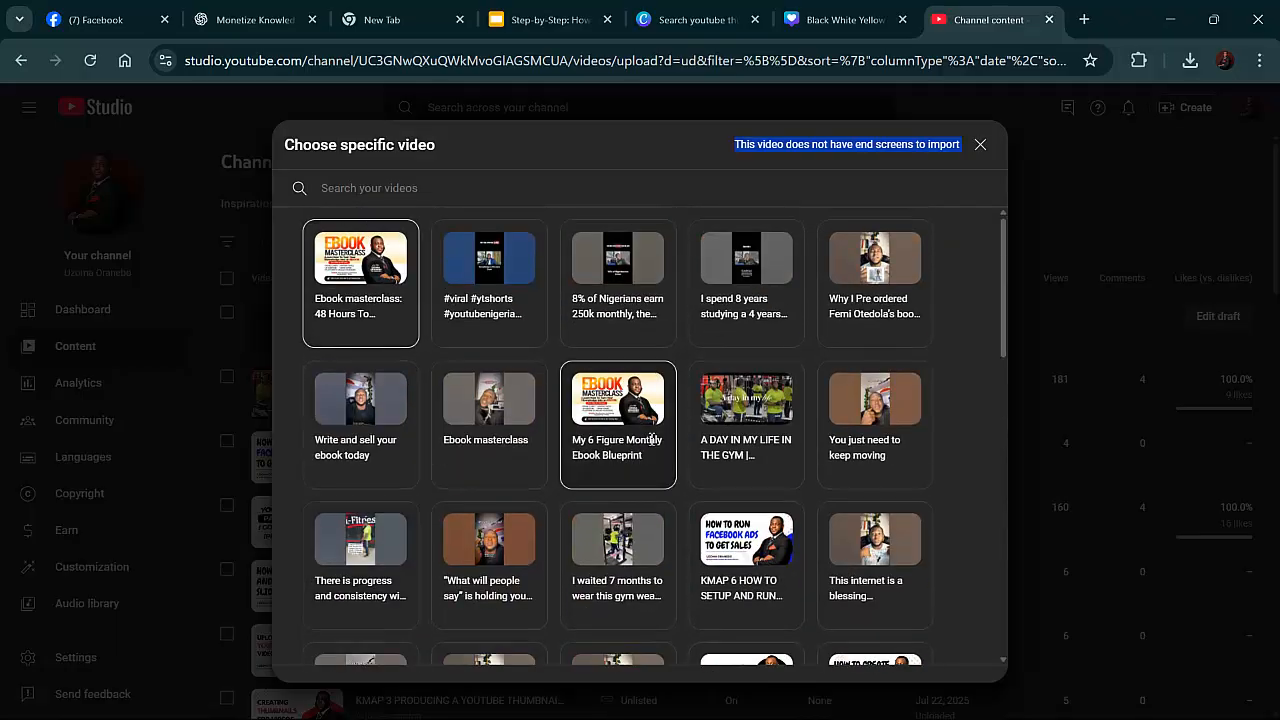
{"action": "left_click", "coordinate": [720, 440]}
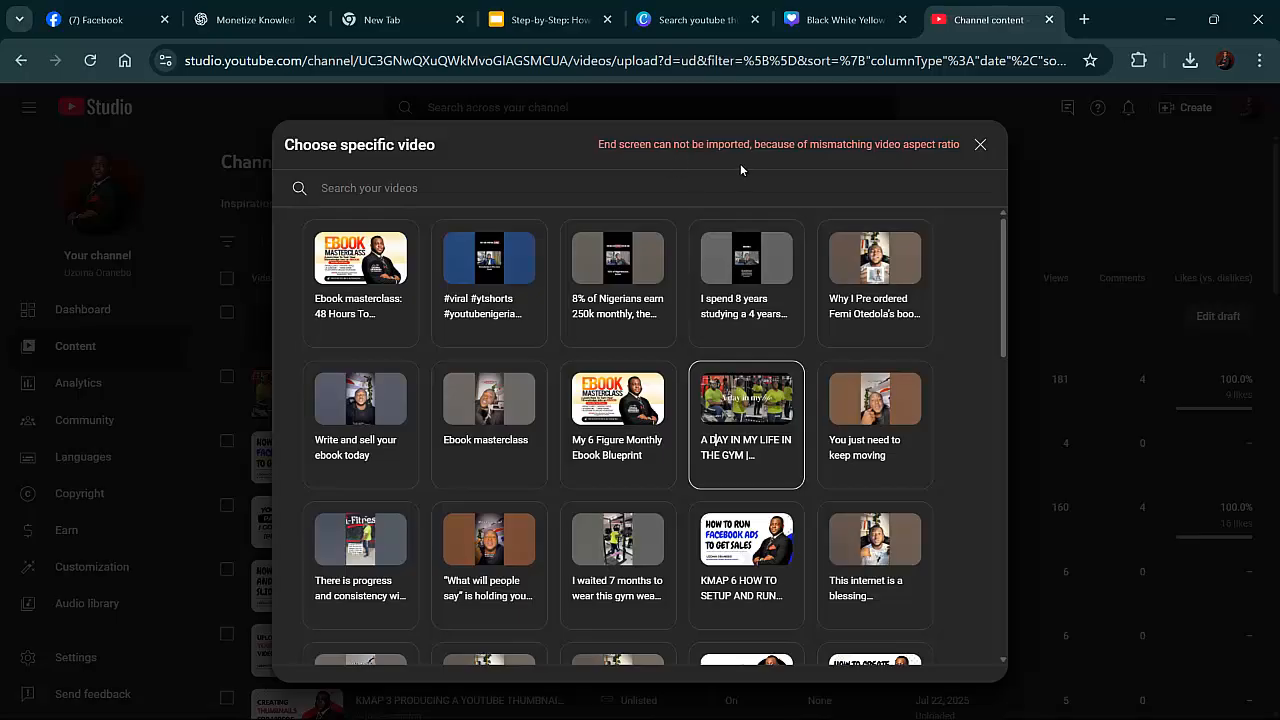
{"action": "left_click", "coordinate": [980, 144]}
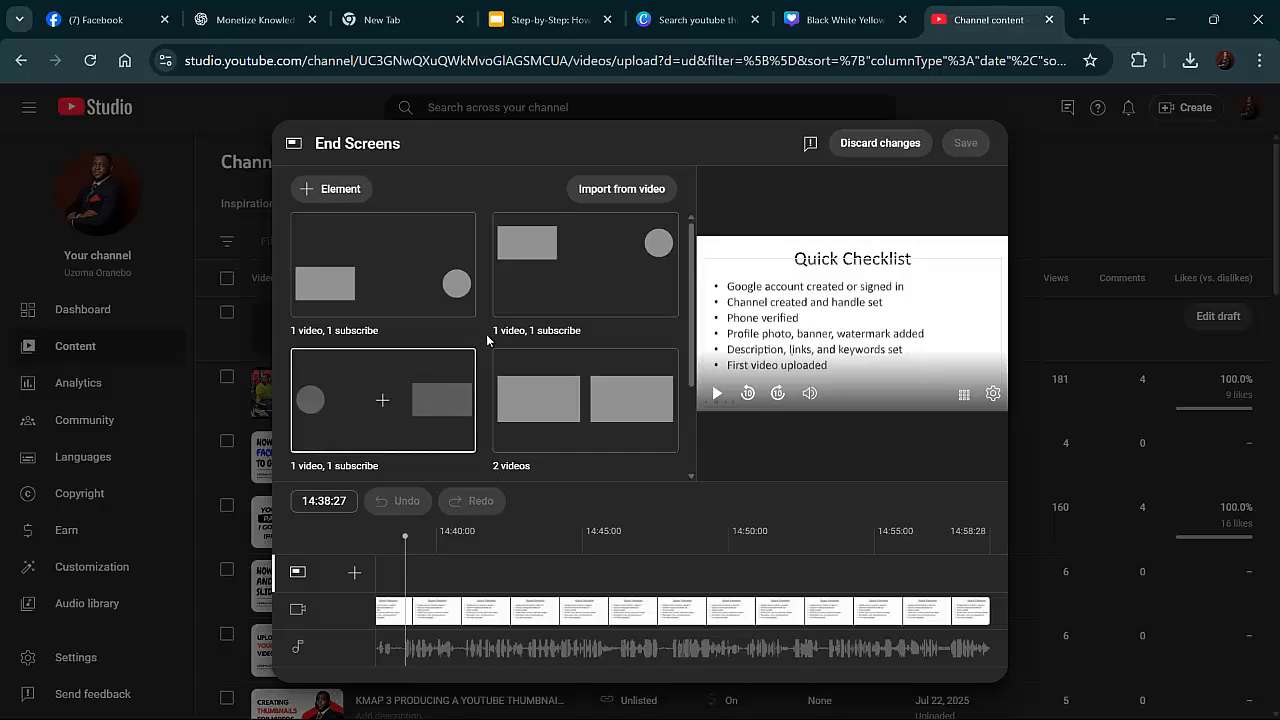
Add an end screen with the two-video layout, featuring the best-for-viewer and most recent upload videos, and save it
{"action": "left_click", "coordinate": [553, 404]}
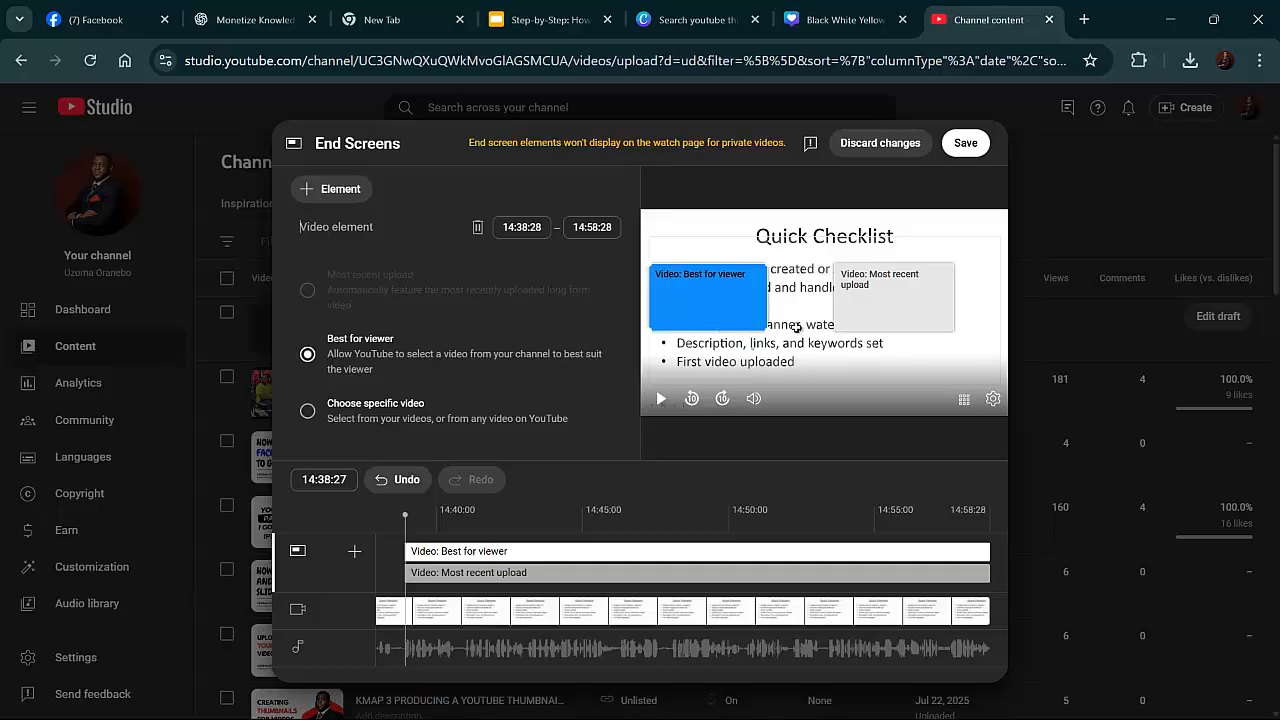
{"action": "left_click", "coordinate": [870, 318]}
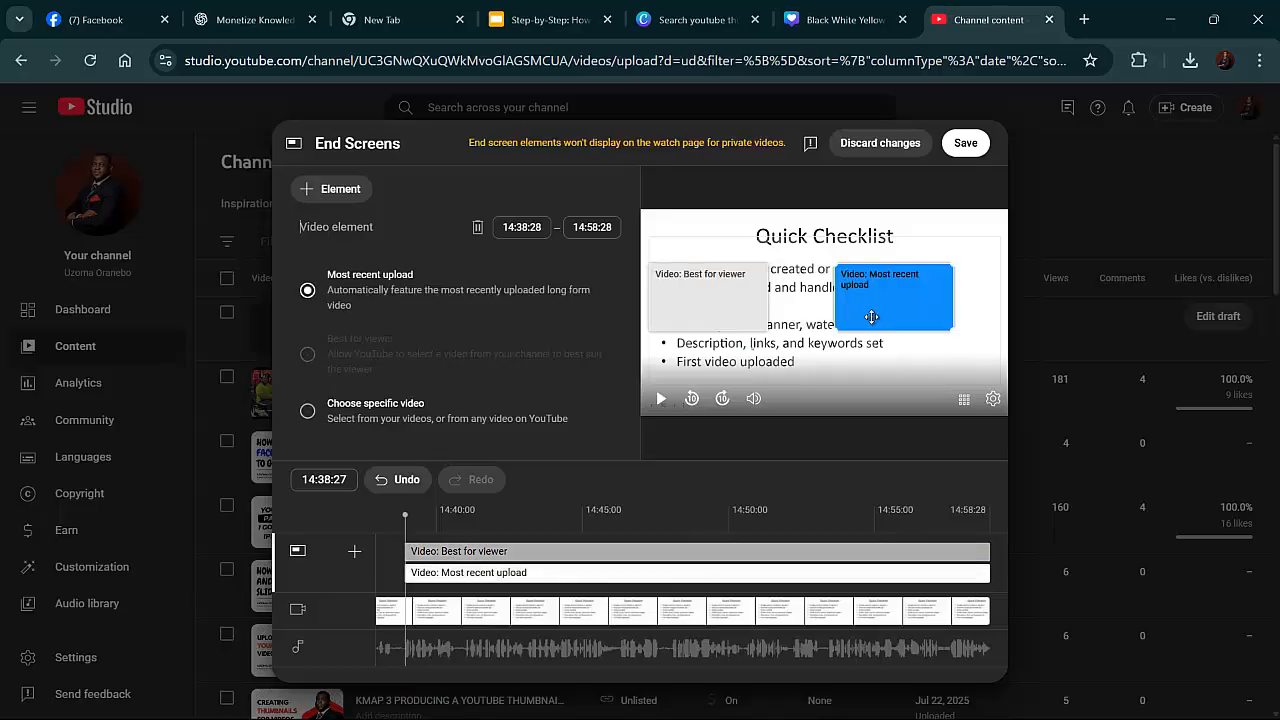
{"action": "left_click", "coordinate": [955, 153]}
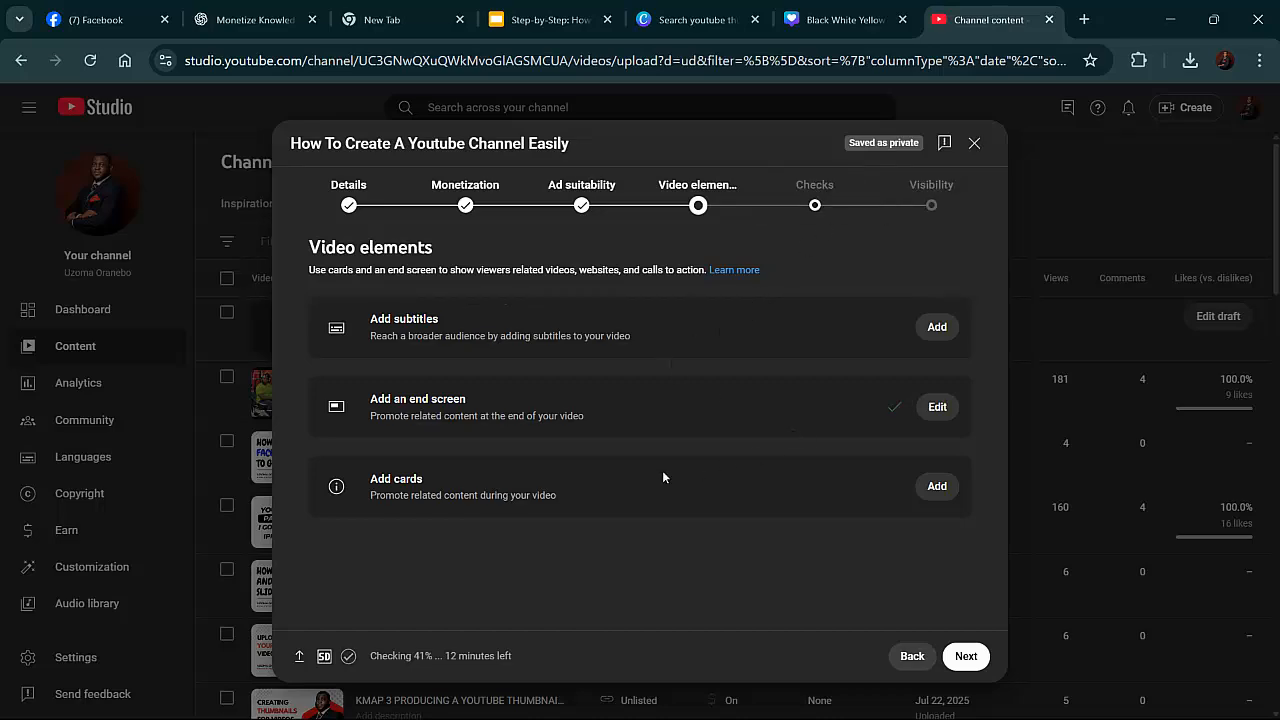
Go through the copyright and ad suitability checks to the visibility settings and set the video to Public
{"action": "left_click", "coordinate": [815, 207]}
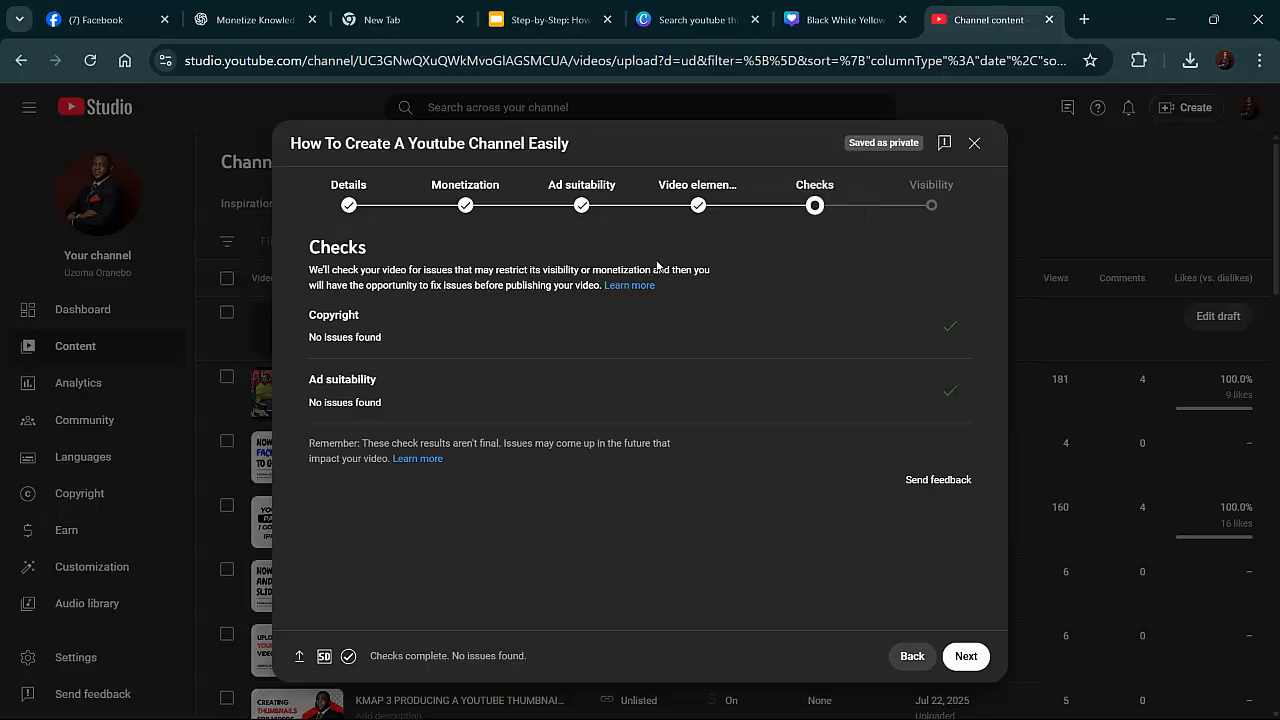
{"action": "left_click", "coordinate": [908, 212]}
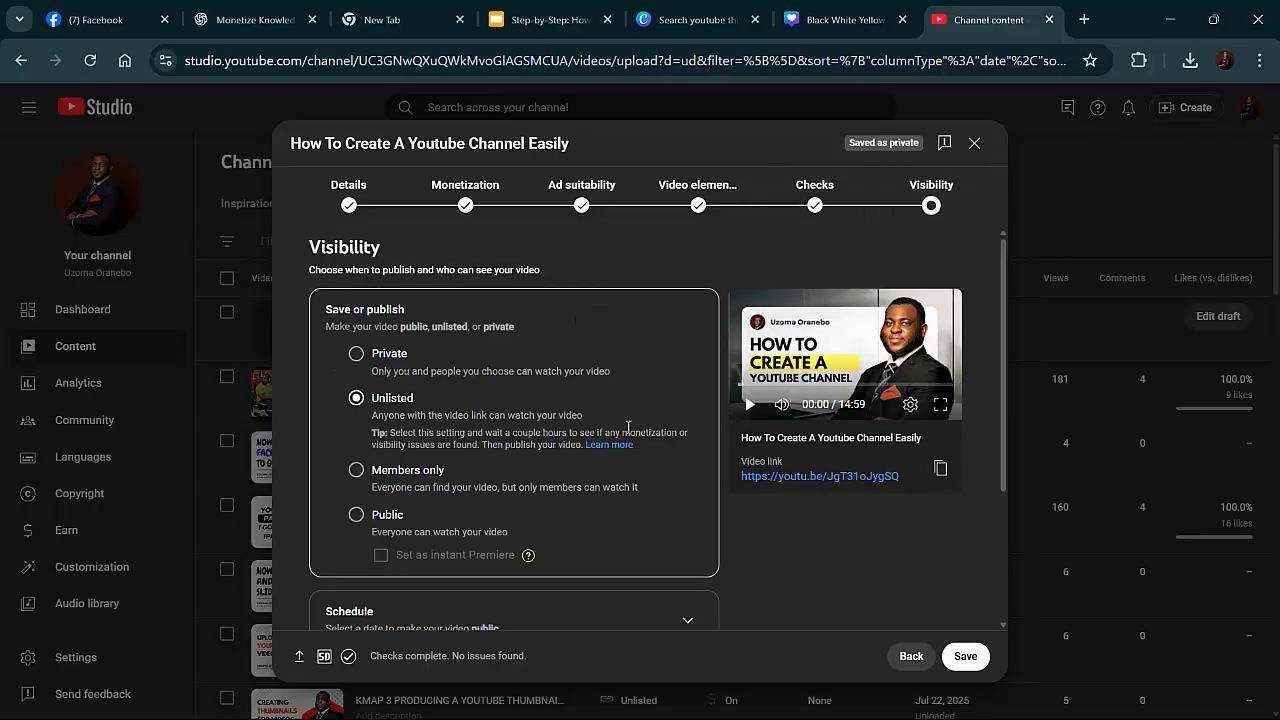
{"action": "scroll", "coordinate": [550, 355], "scroll_direction": "down", "scroll_amount": 2}
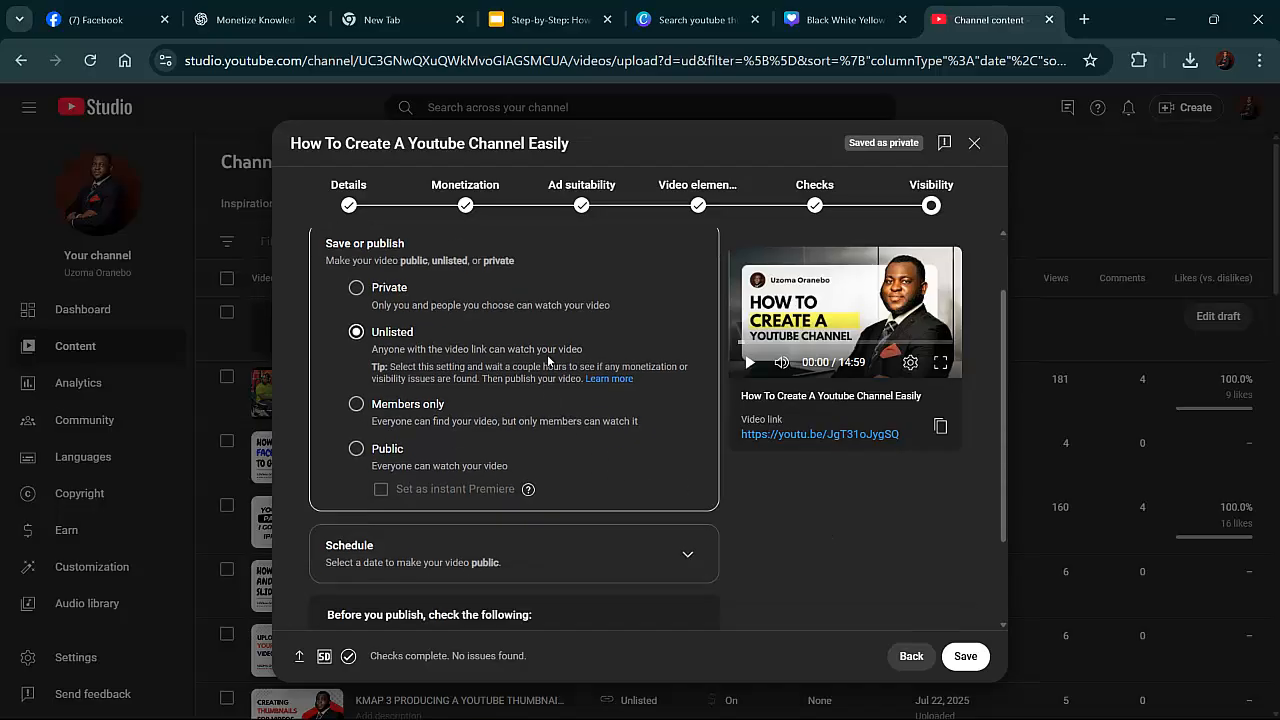
{"action": "scroll", "coordinate": [534, 410], "scroll_direction": "up", "scroll_amount": 2}
{"action": "scroll", "coordinate": [534, 416], "scroll_direction": "up", "scroll_amount": 1}
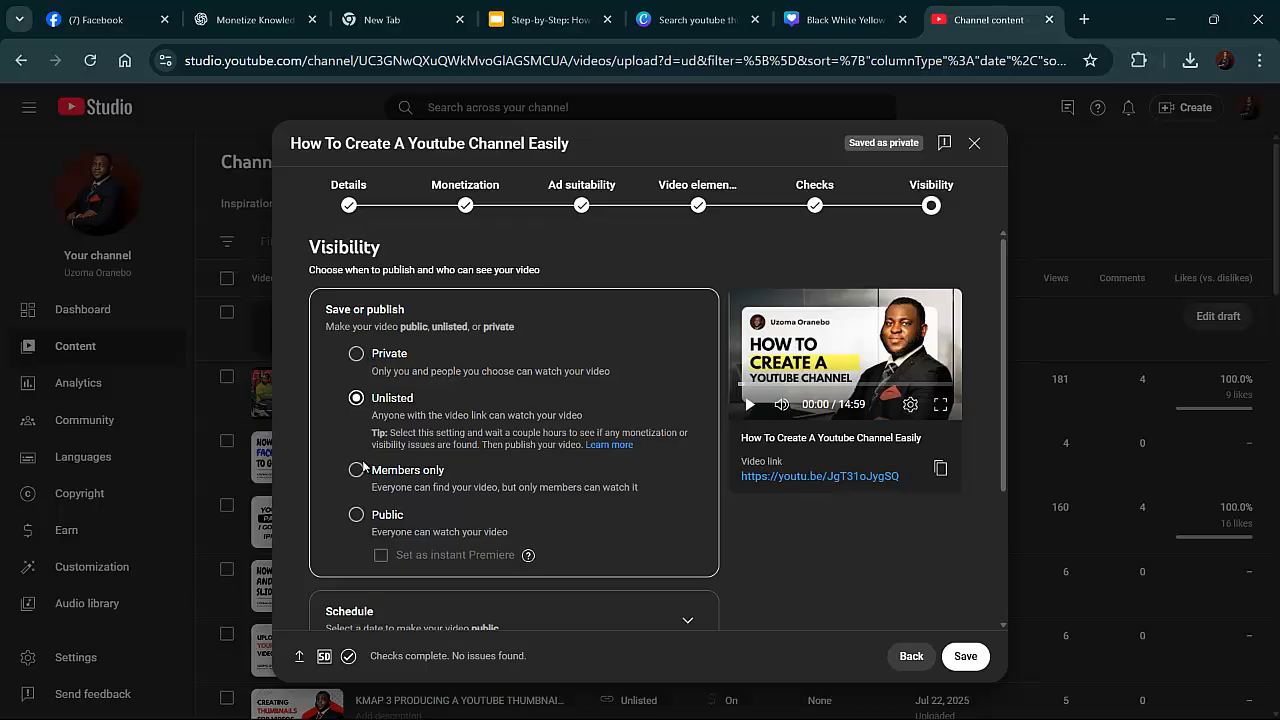
{"action": "left_click", "coordinate": [355, 518]}
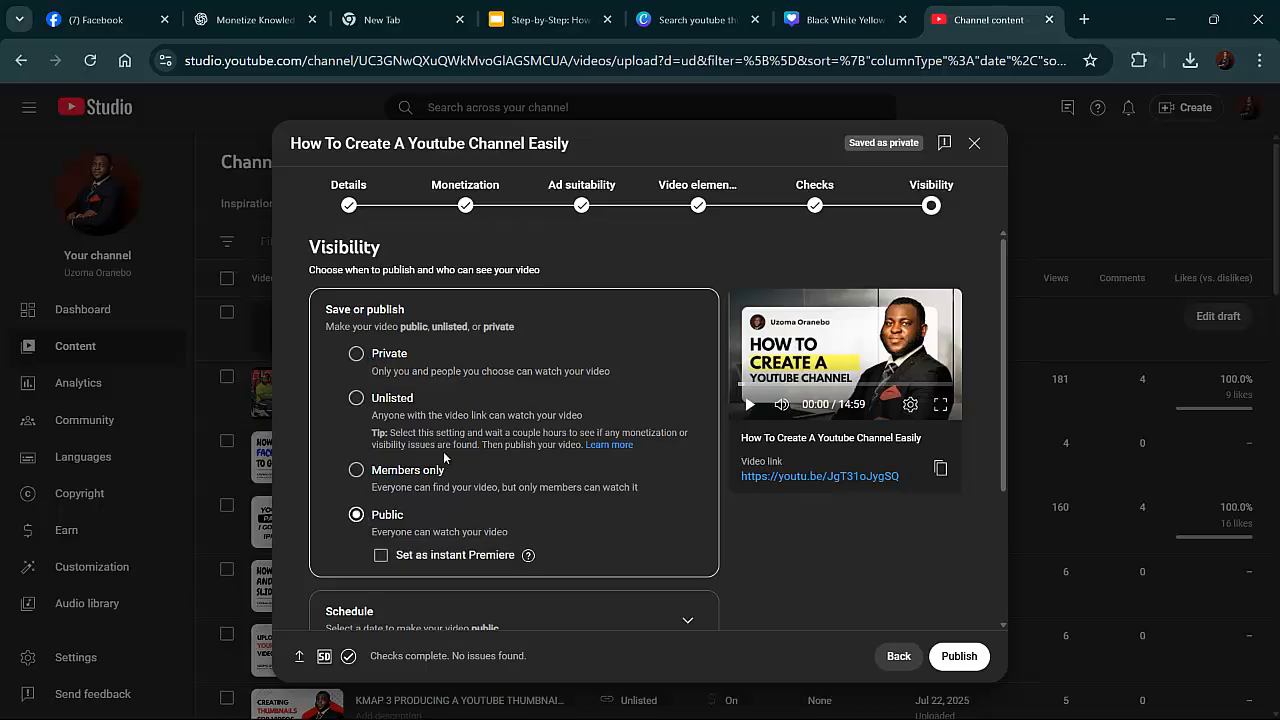
{"action": "scroll", "coordinate": [660, 480], "scroll_direction": "down", "scroll_amount": 2}
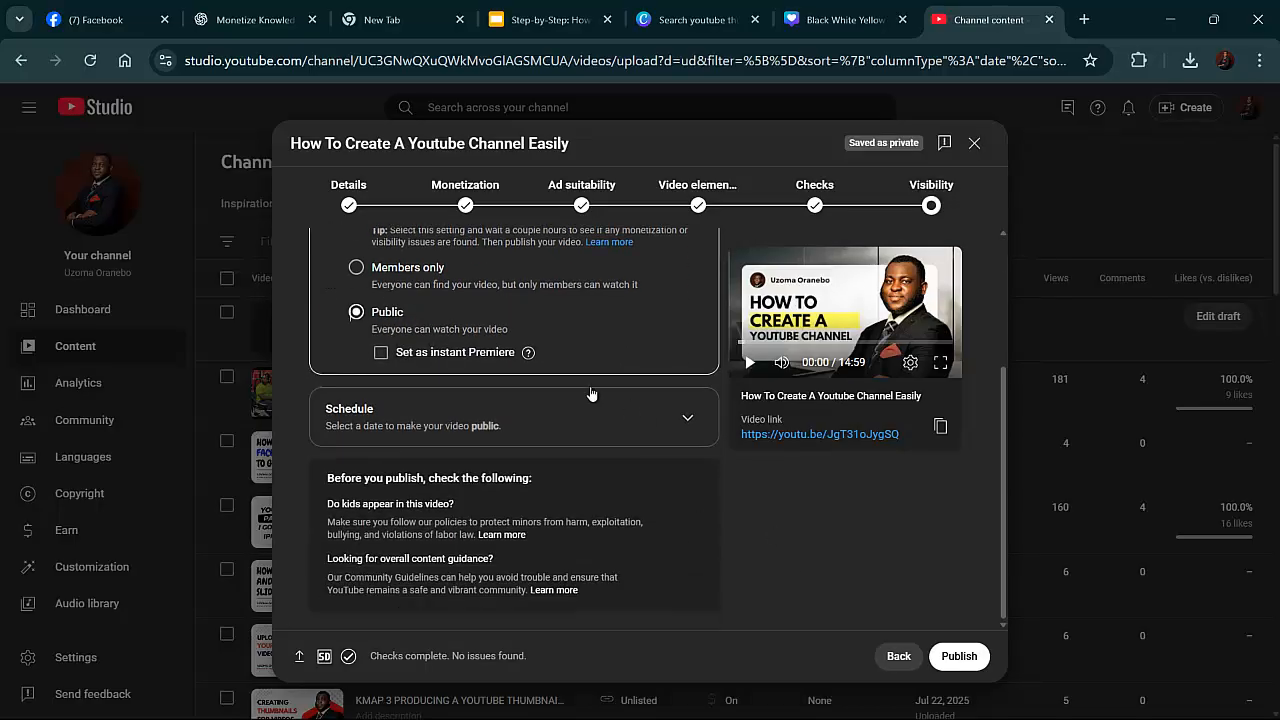
{"action": "scroll", "coordinate": [575, 340], "scroll_direction": "up", "scroll_amount": 2}
Look over the video's checks once more, publish the video and close the sharing dialog
{"action": "left_click", "coordinate": [815, 205]}
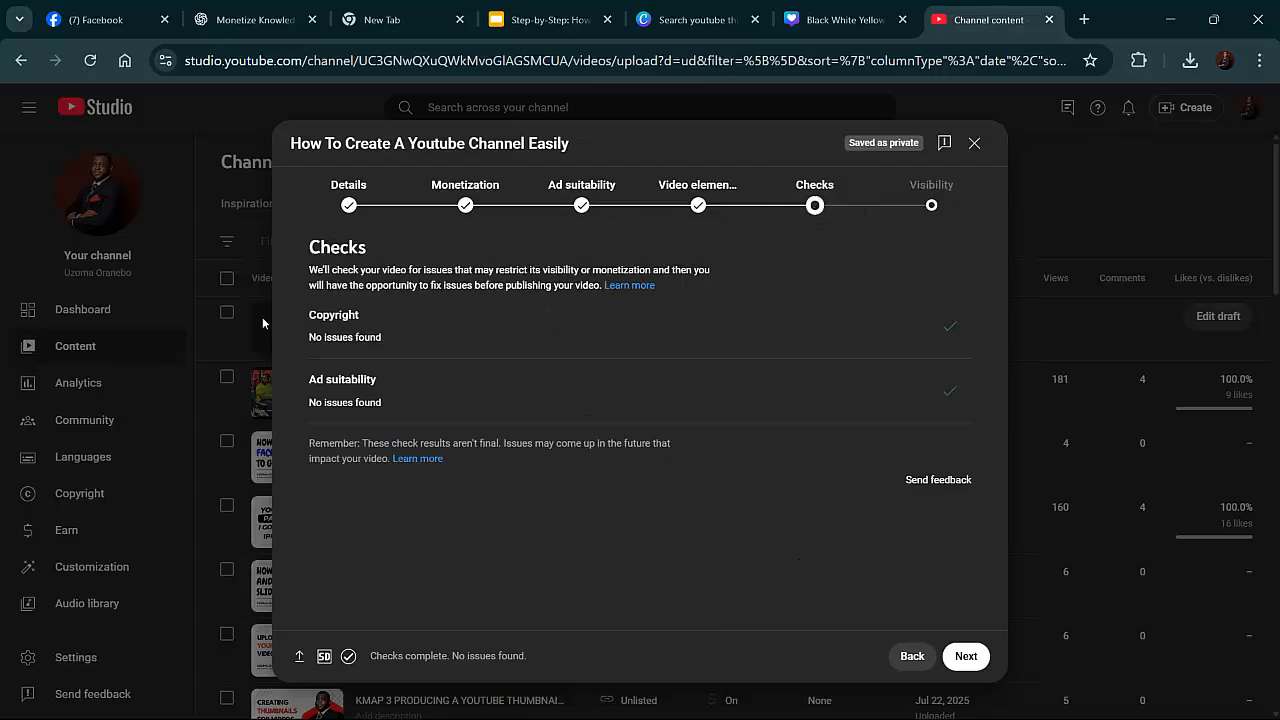
{"action": "left_click", "coordinate": [910, 205]}
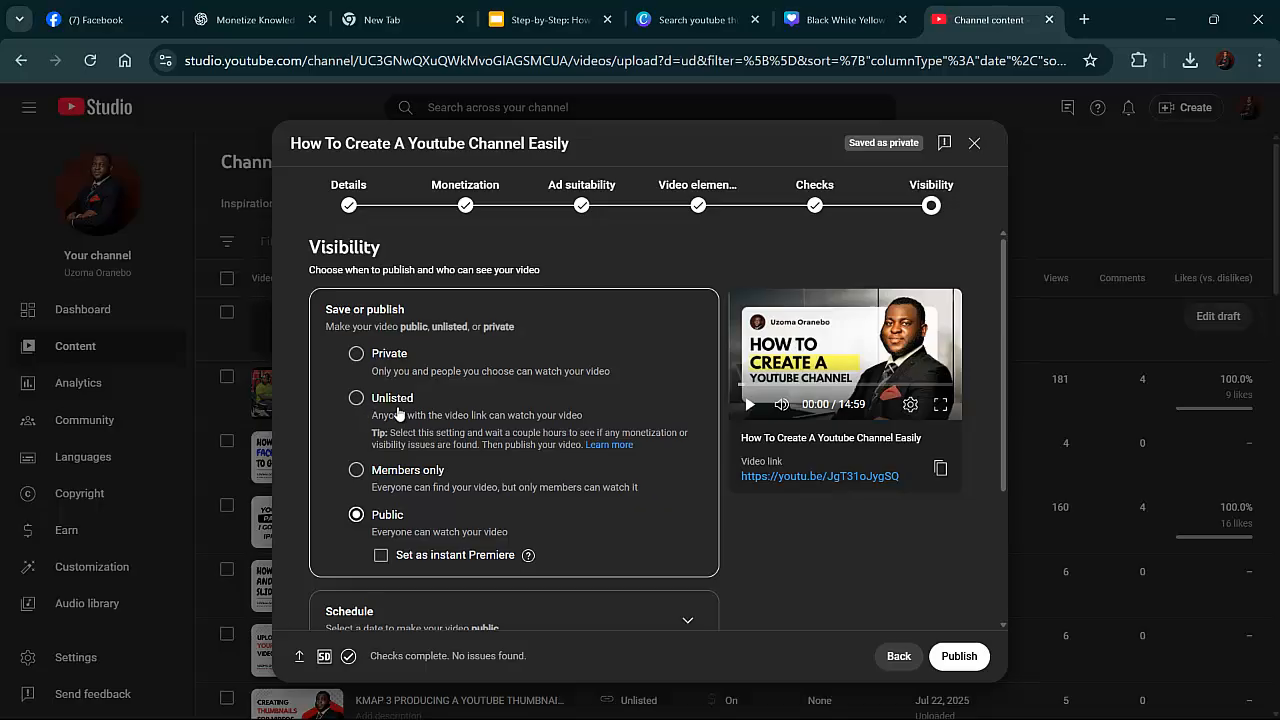
{"action": "scroll", "coordinate": [575, 486], "scroll_direction": "down", "scroll_amount": 2}
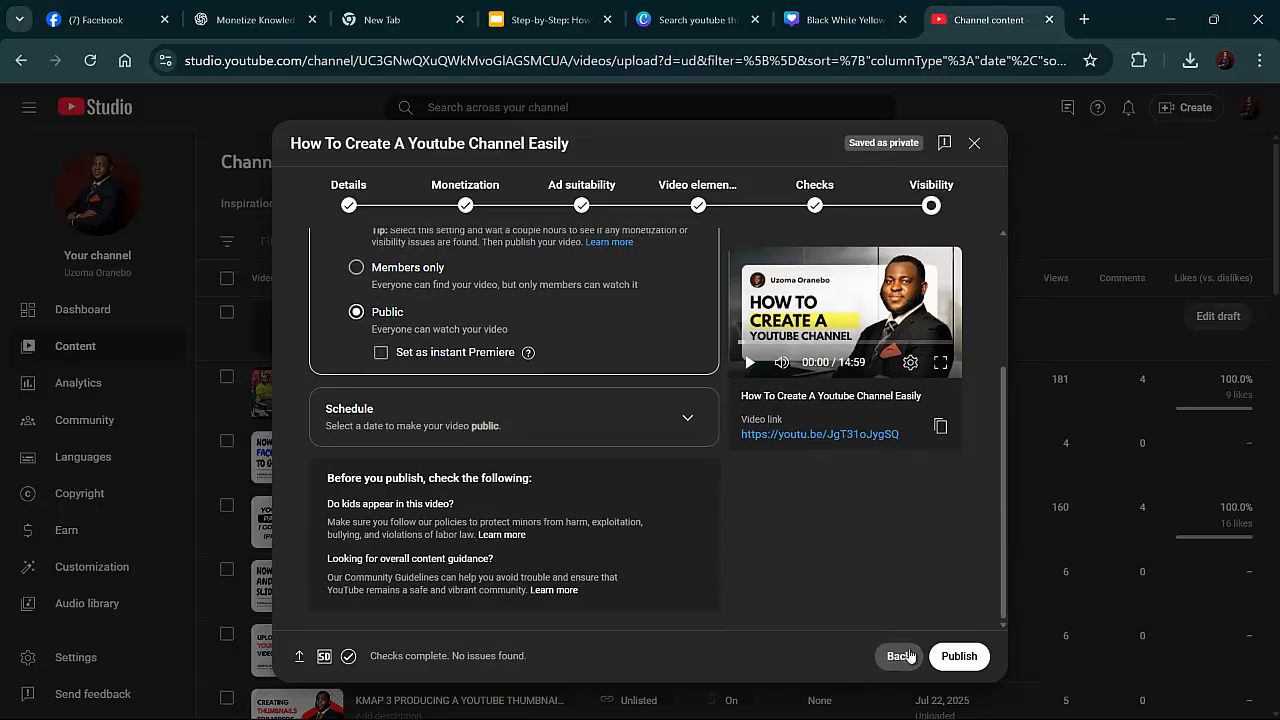
{"action": "left_click", "coordinate": [952, 655]}
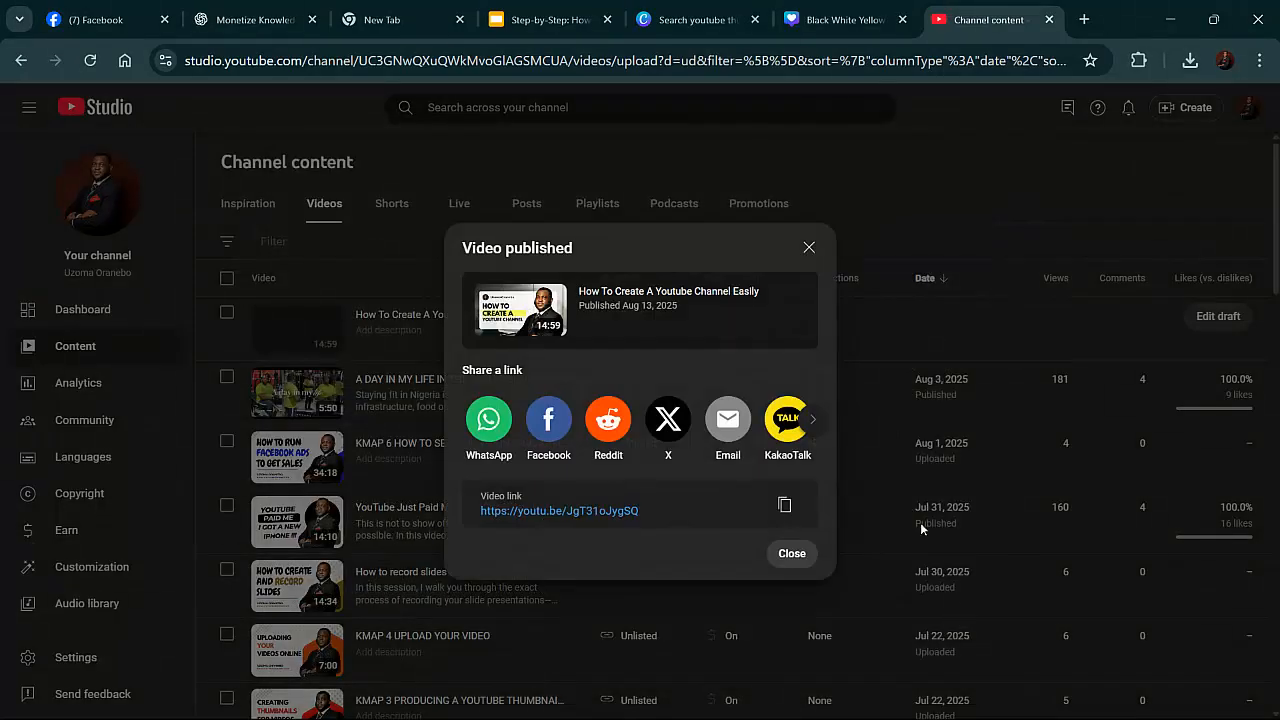
{"action": "left_click", "coordinate": [801, 556]}
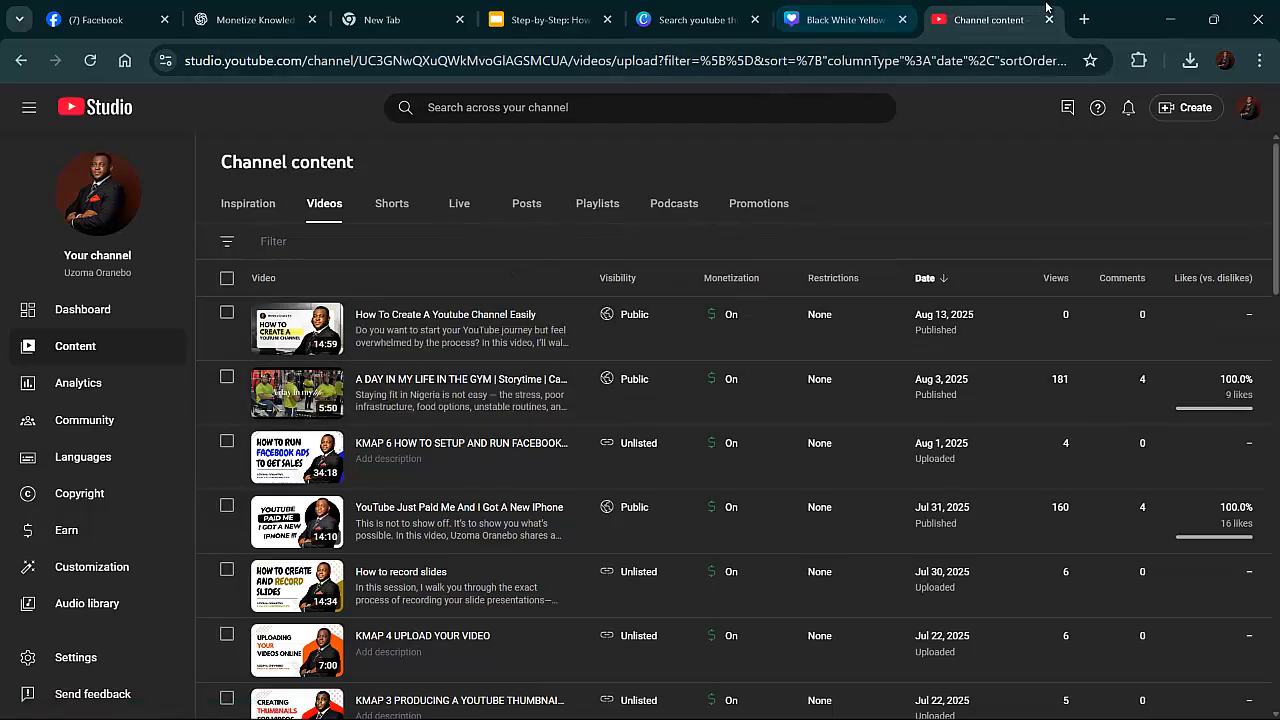
Open YouTube in a new browser tab and look for "How To Create A Youtube Channel Easily" among the channel's latest videos
{"action": "left_click", "coordinate": [1084, 19]}
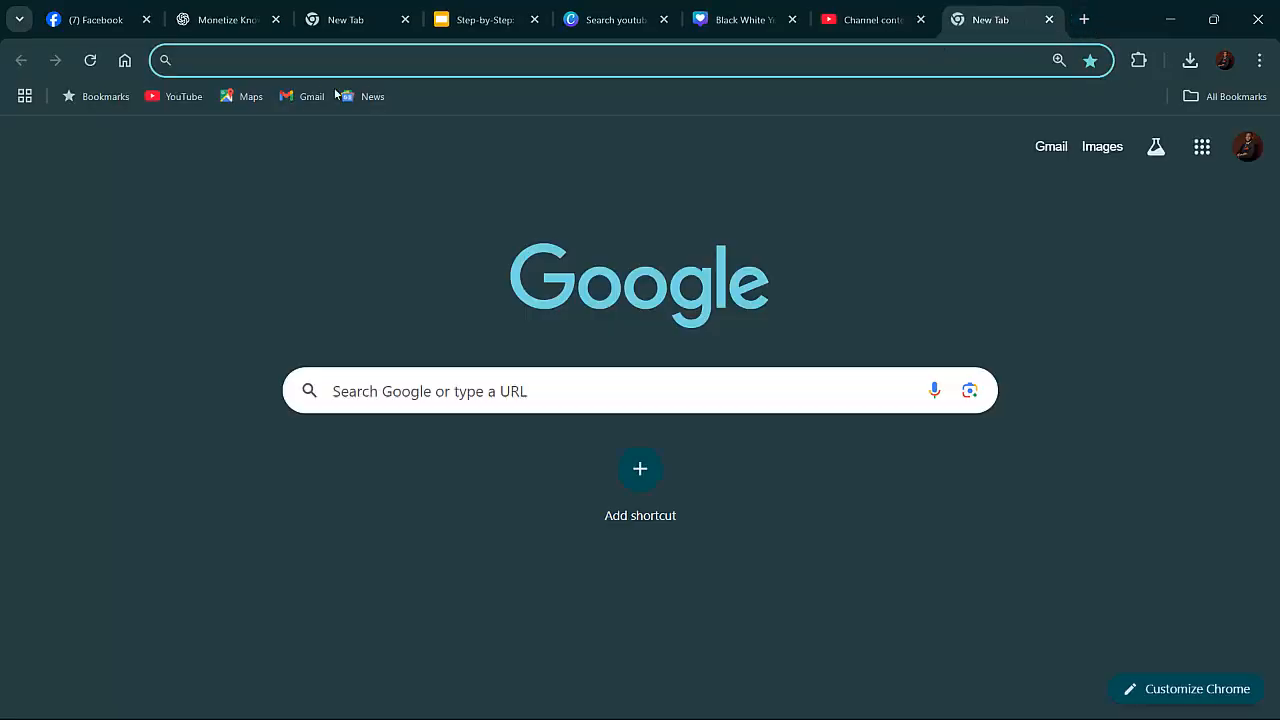
{"action": "left_click", "coordinate": [172, 96]}
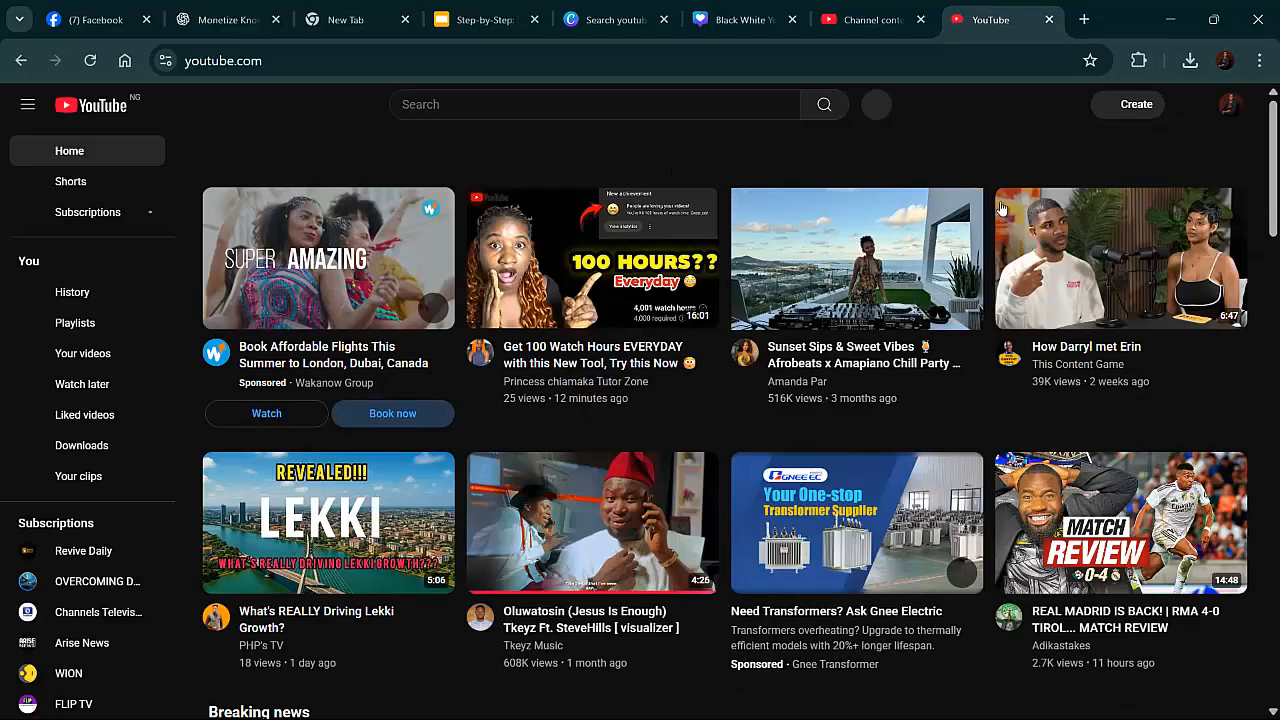
{"action": "left_click", "coordinate": [1229, 104]}
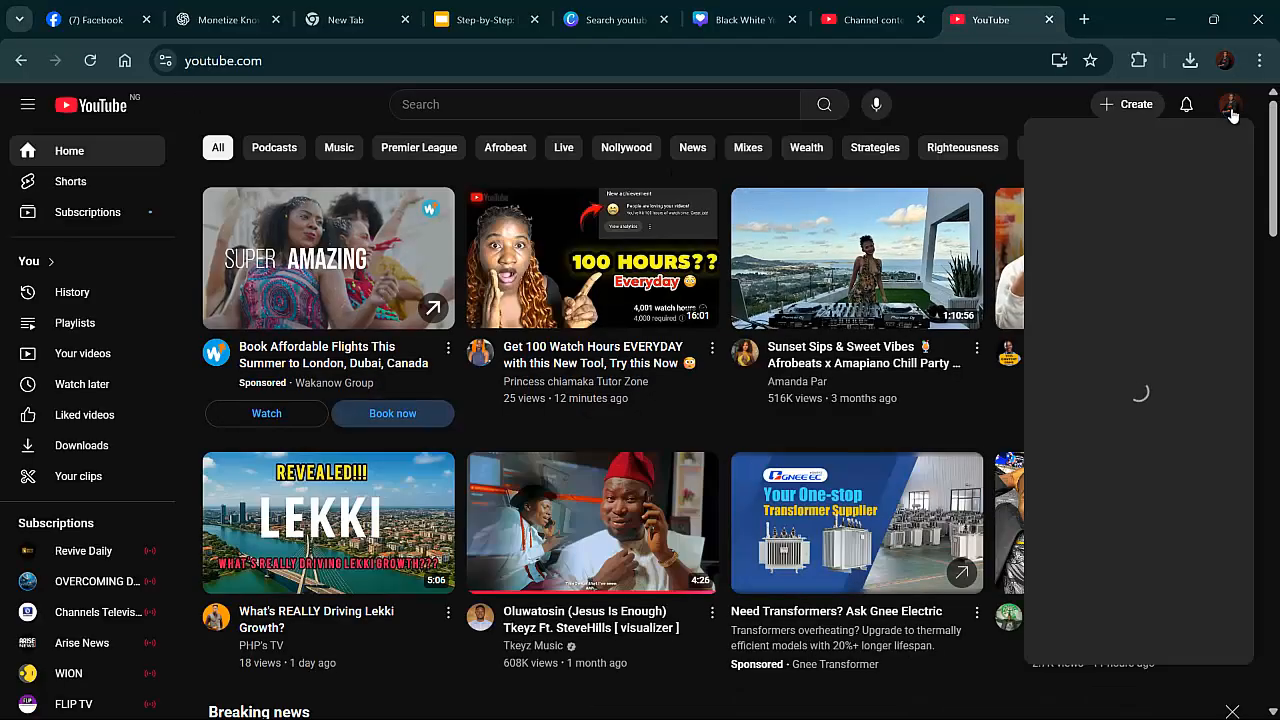
{"action": "left_click", "coordinate": [1106, 178]}
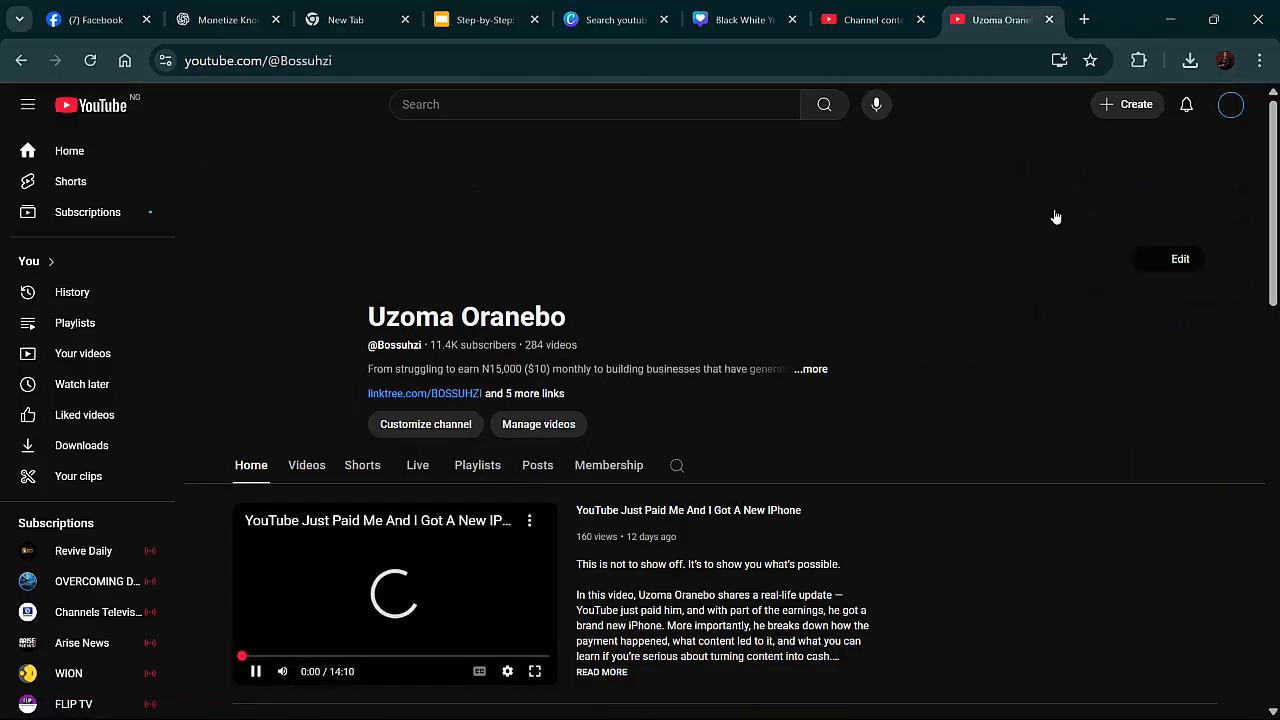
{"action": "left_click", "coordinate": [305, 466]}
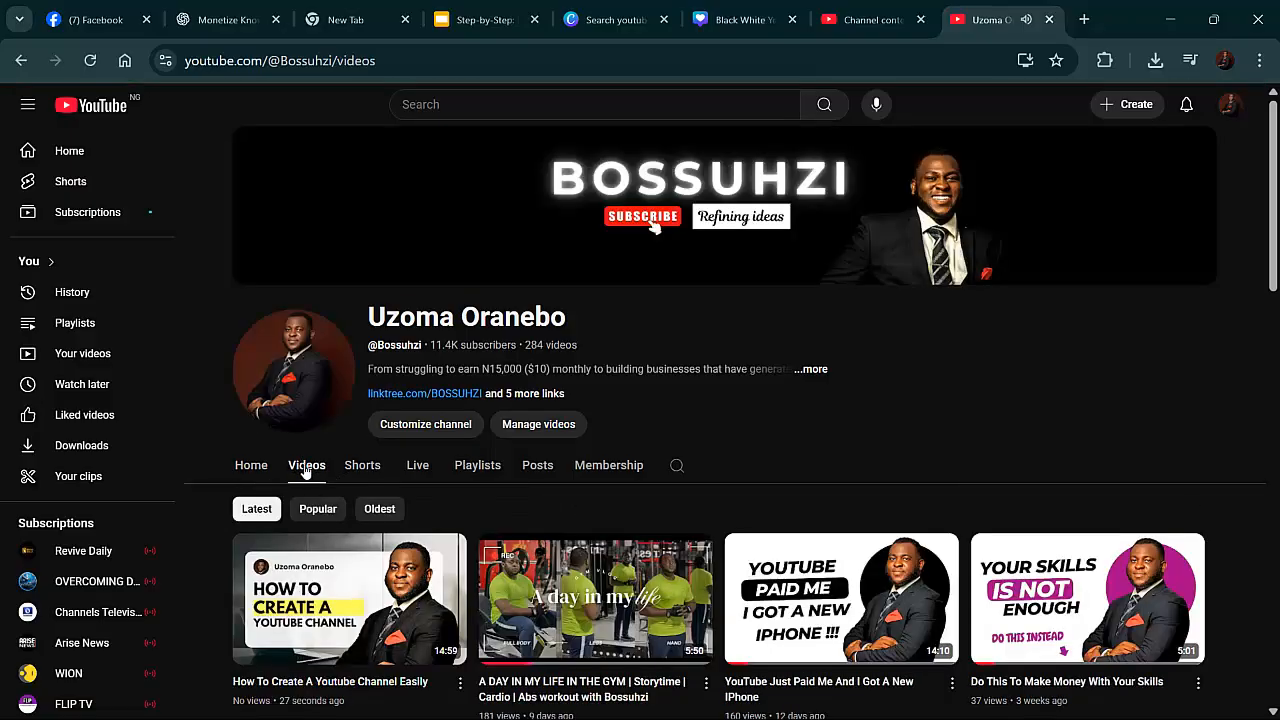
{"action": "scroll", "coordinate": [313, 488], "scroll_direction": "down", "scroll_amount": 2}
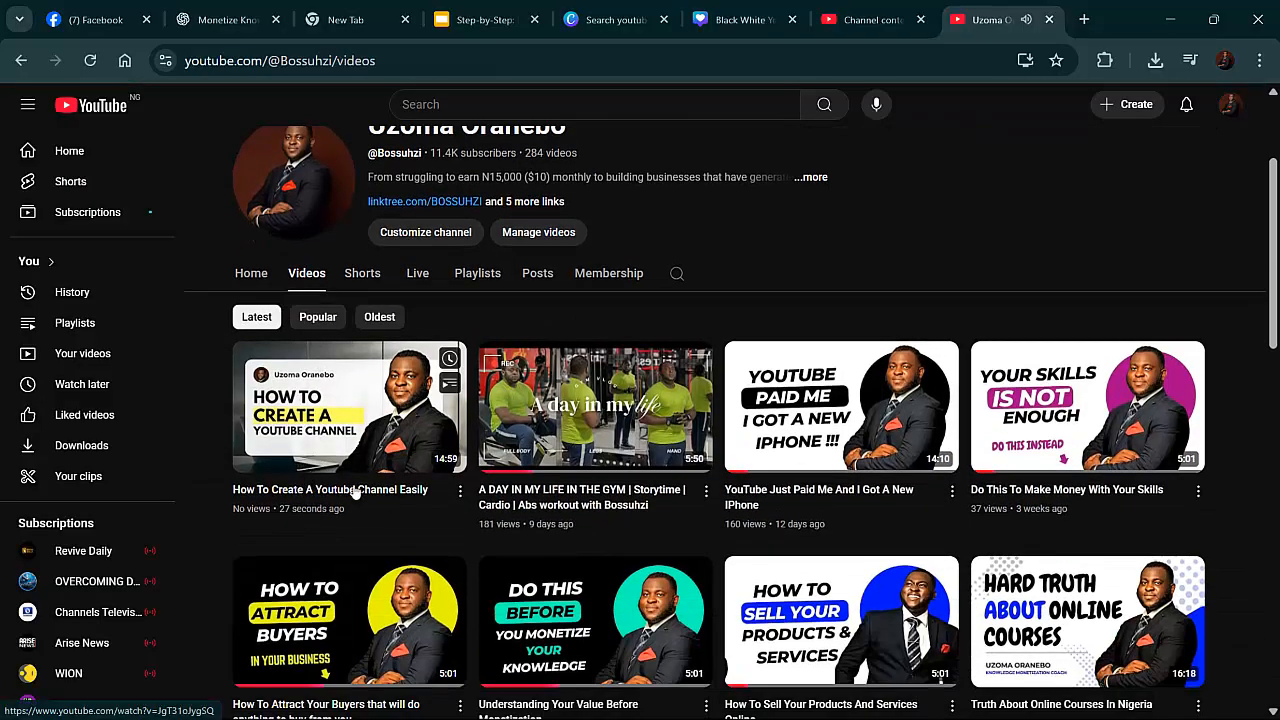